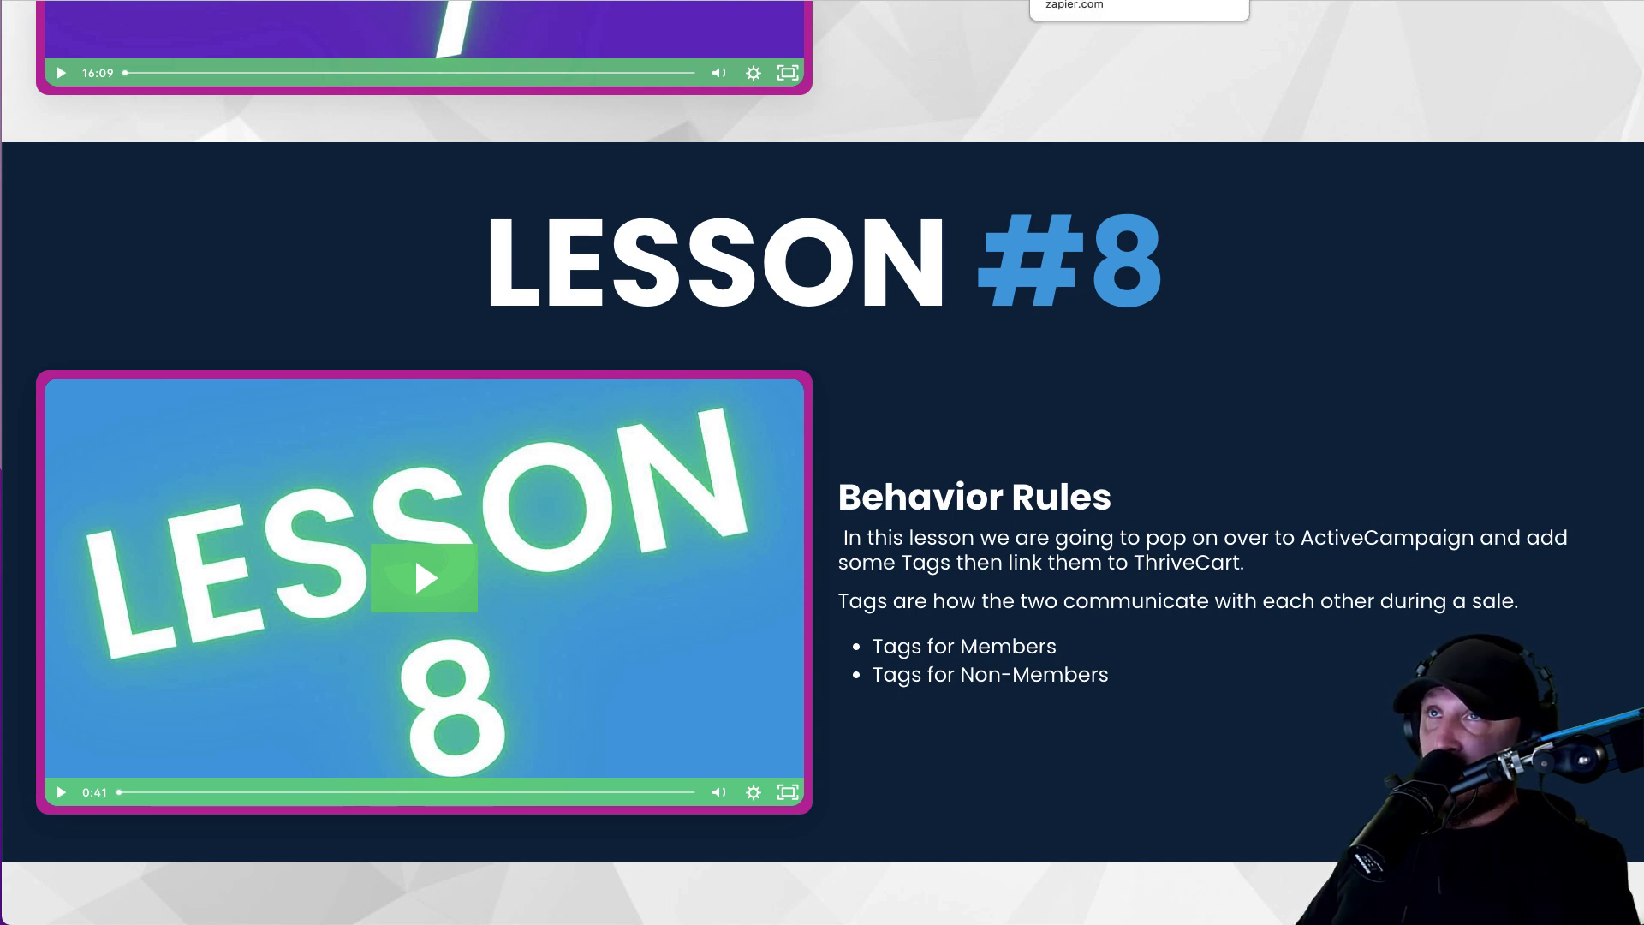
Step: Move from the course's Lesson 8 Behavior Rules page to the ActiveCampaign browser tab
click(1122, 10)
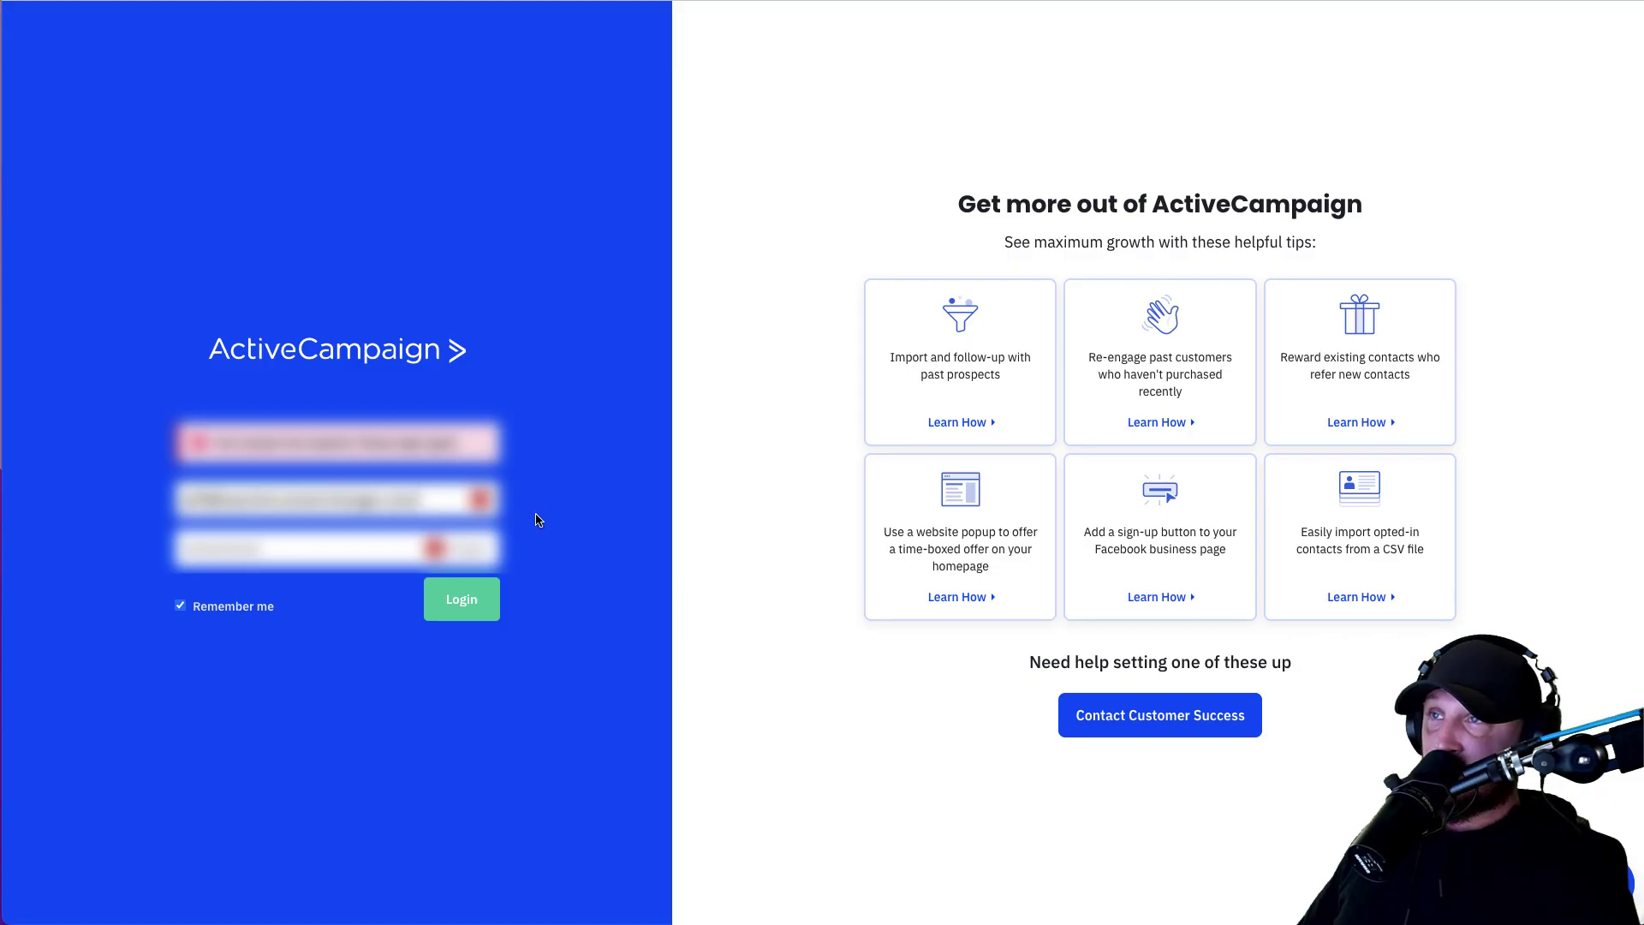
Step: Log in to the ActiveCampaign account with the entered credentials
click(463, 604)
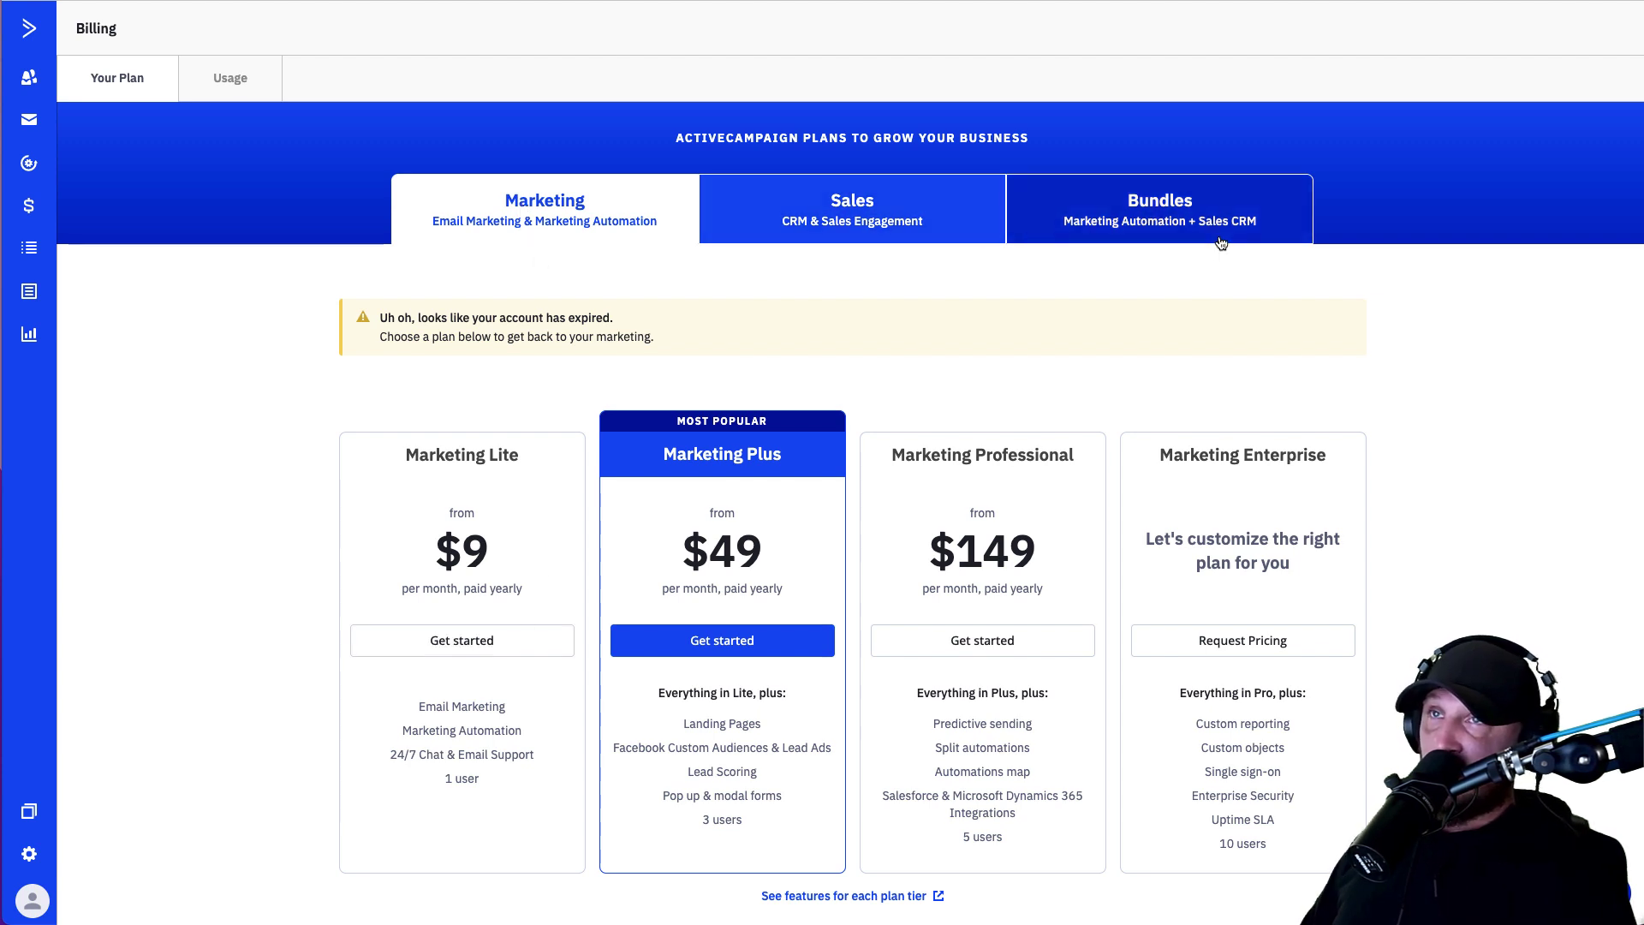
Step: Switch among the Bundles, Sales and Marketing plans, then view the per-tier feature comparison
click(1182, 218)
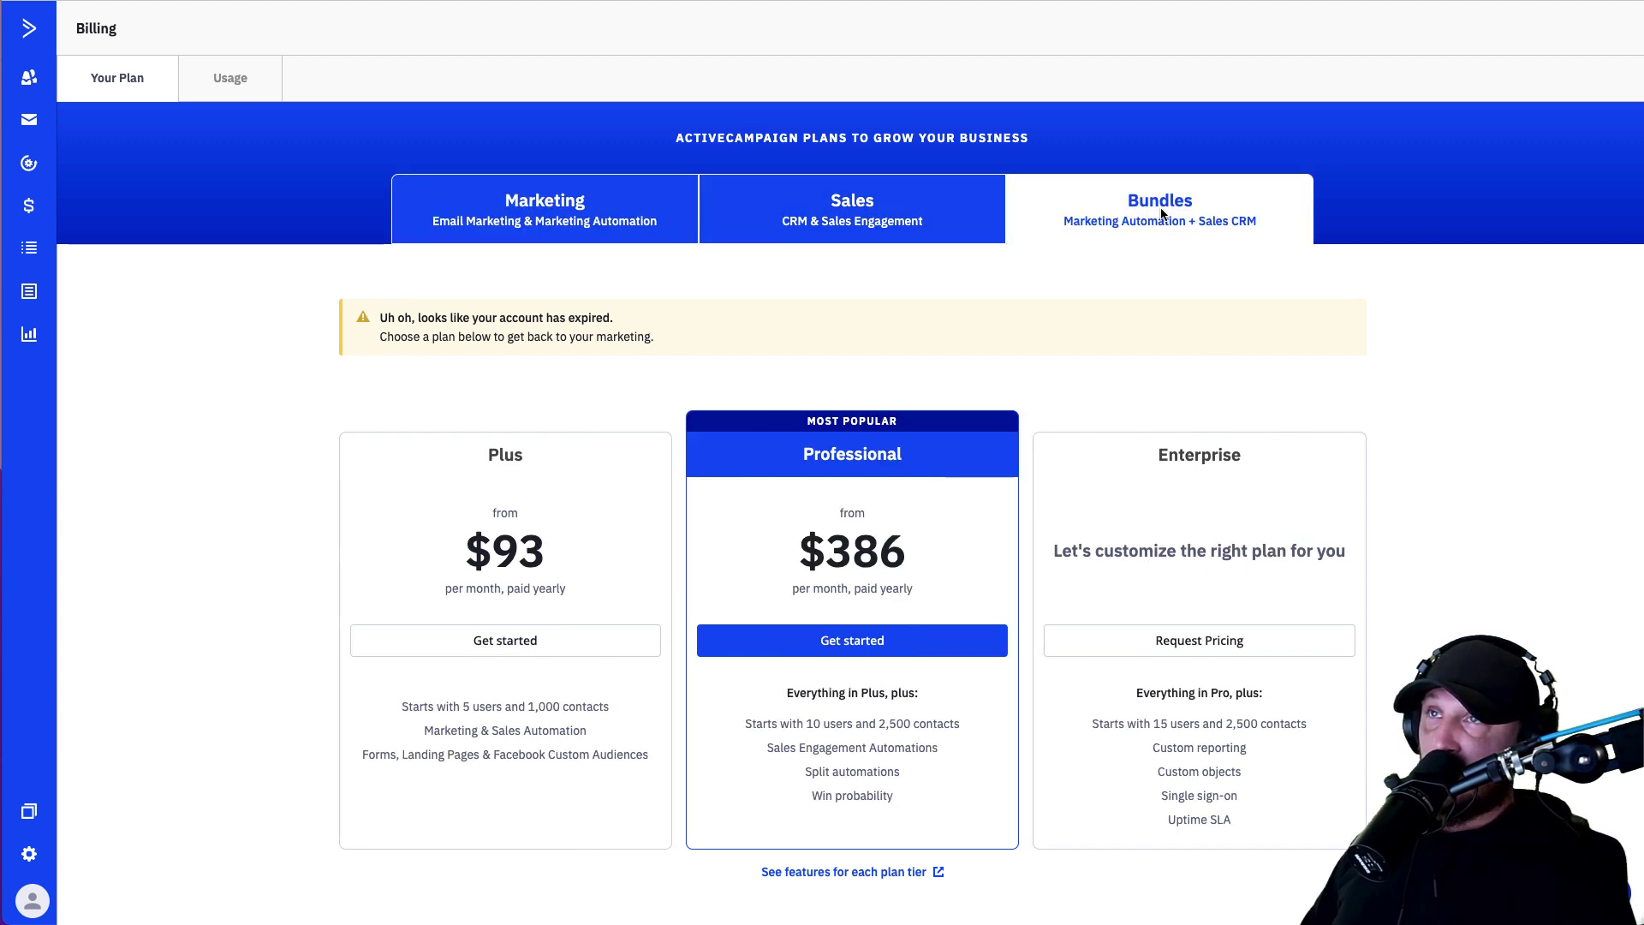
click(852, 213)
click(594, 196)
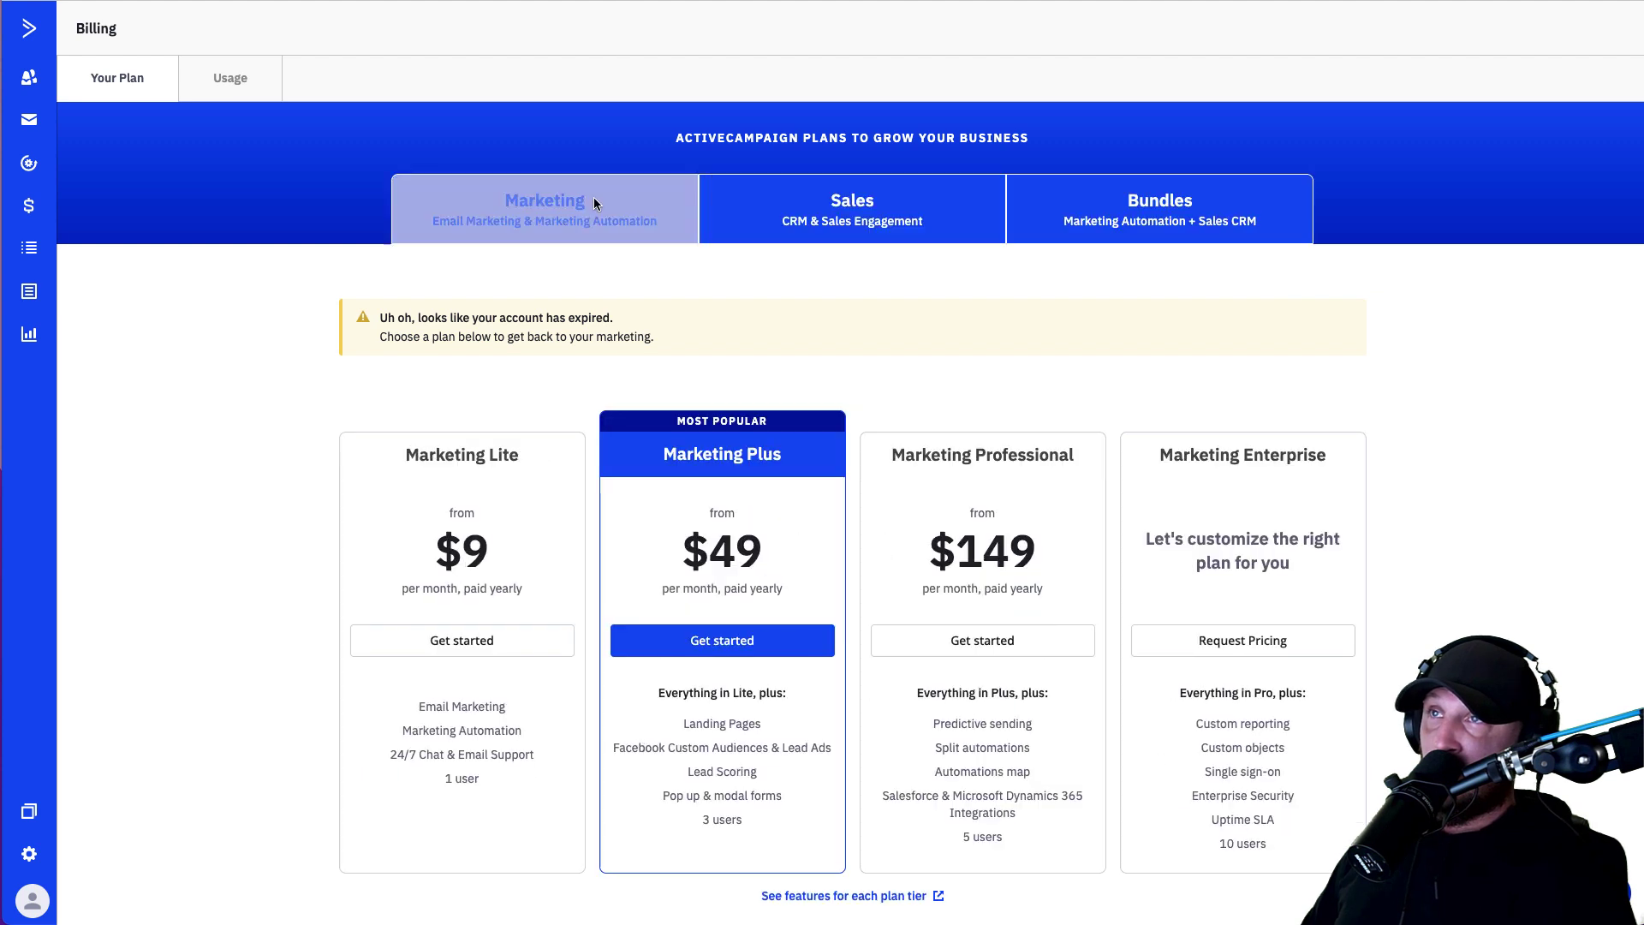
click(788, 232)
click(1132, 219)
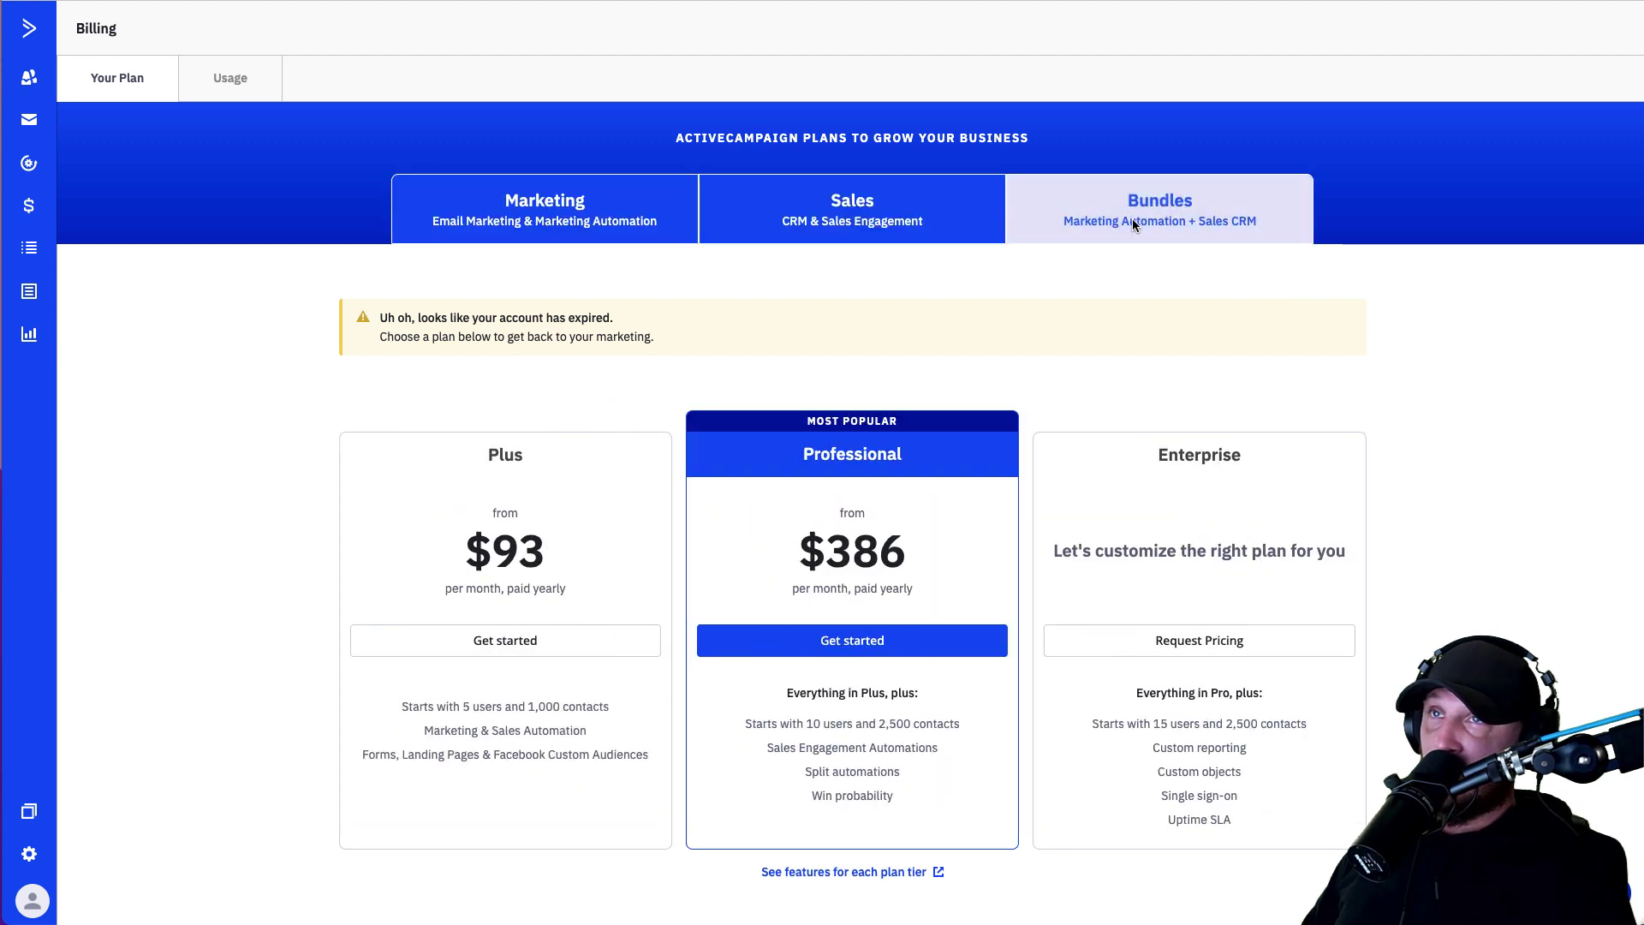
click(866, 231)
click(616, 222)
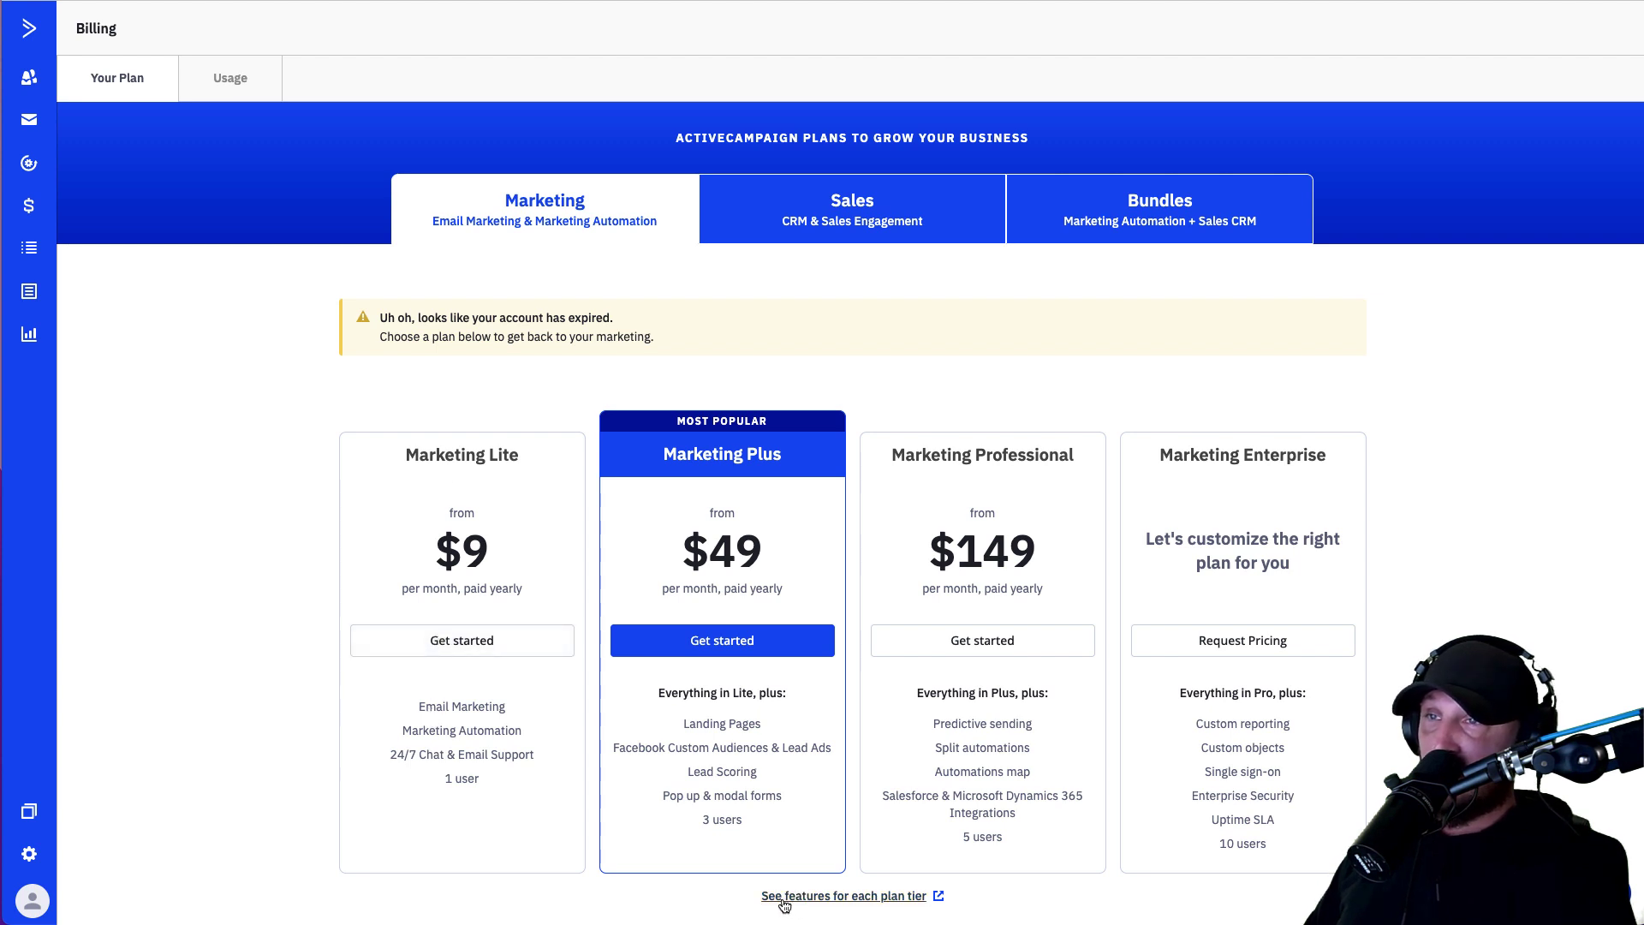
click(889, 901)
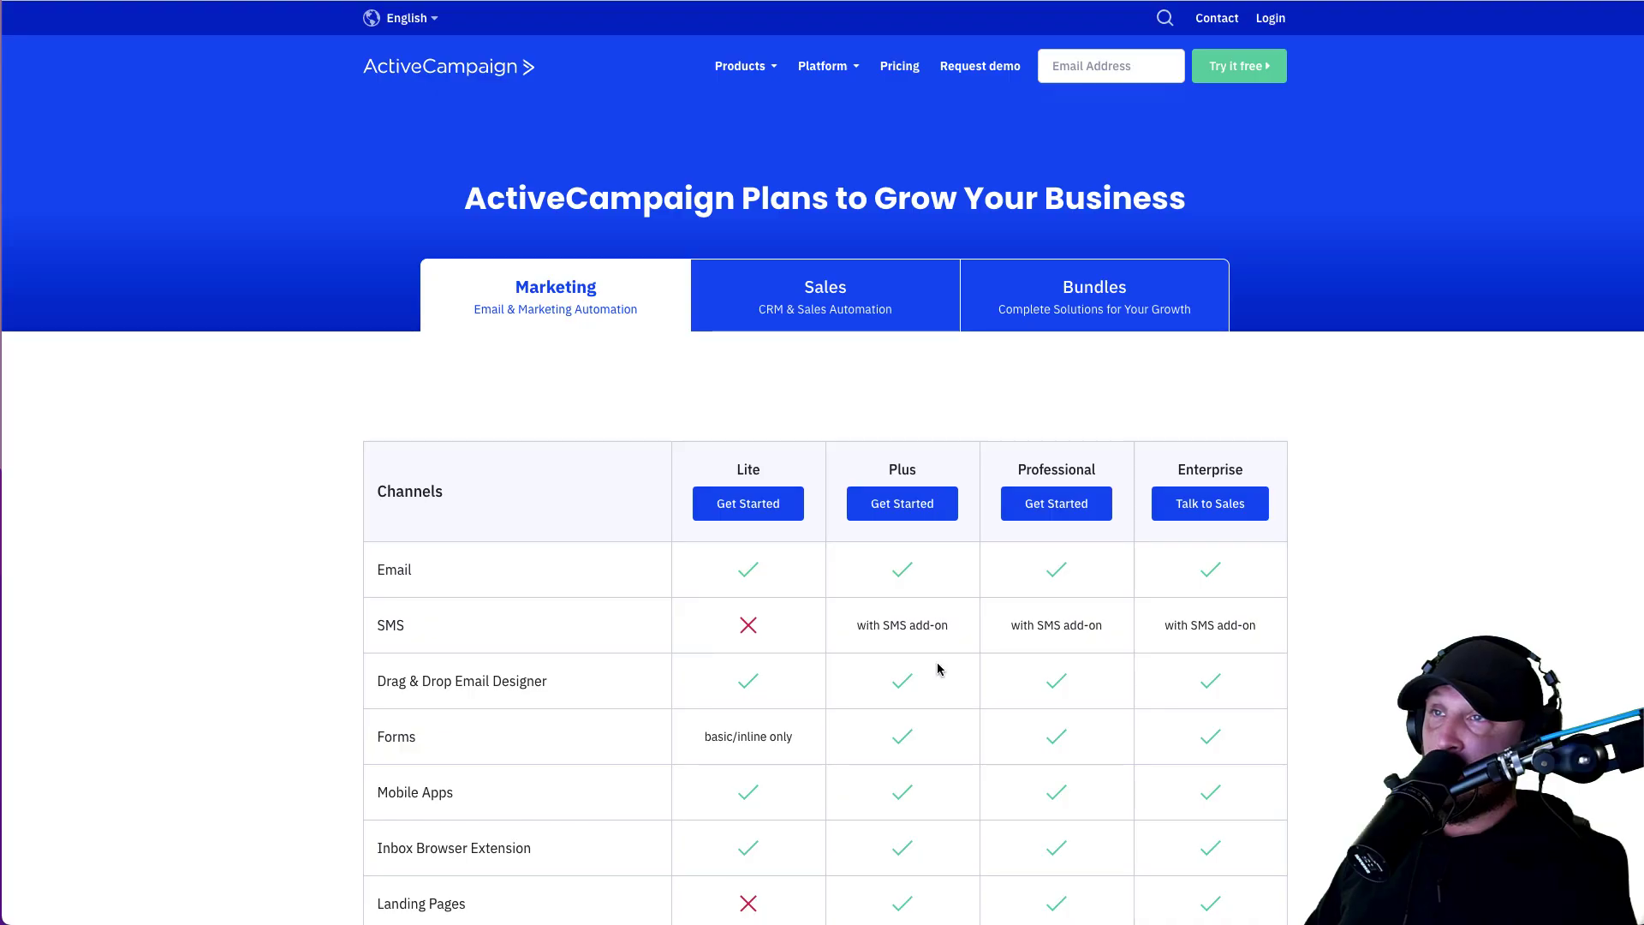
scroll(939, 668, down, 7)
scroll(939, 669, down, 20)
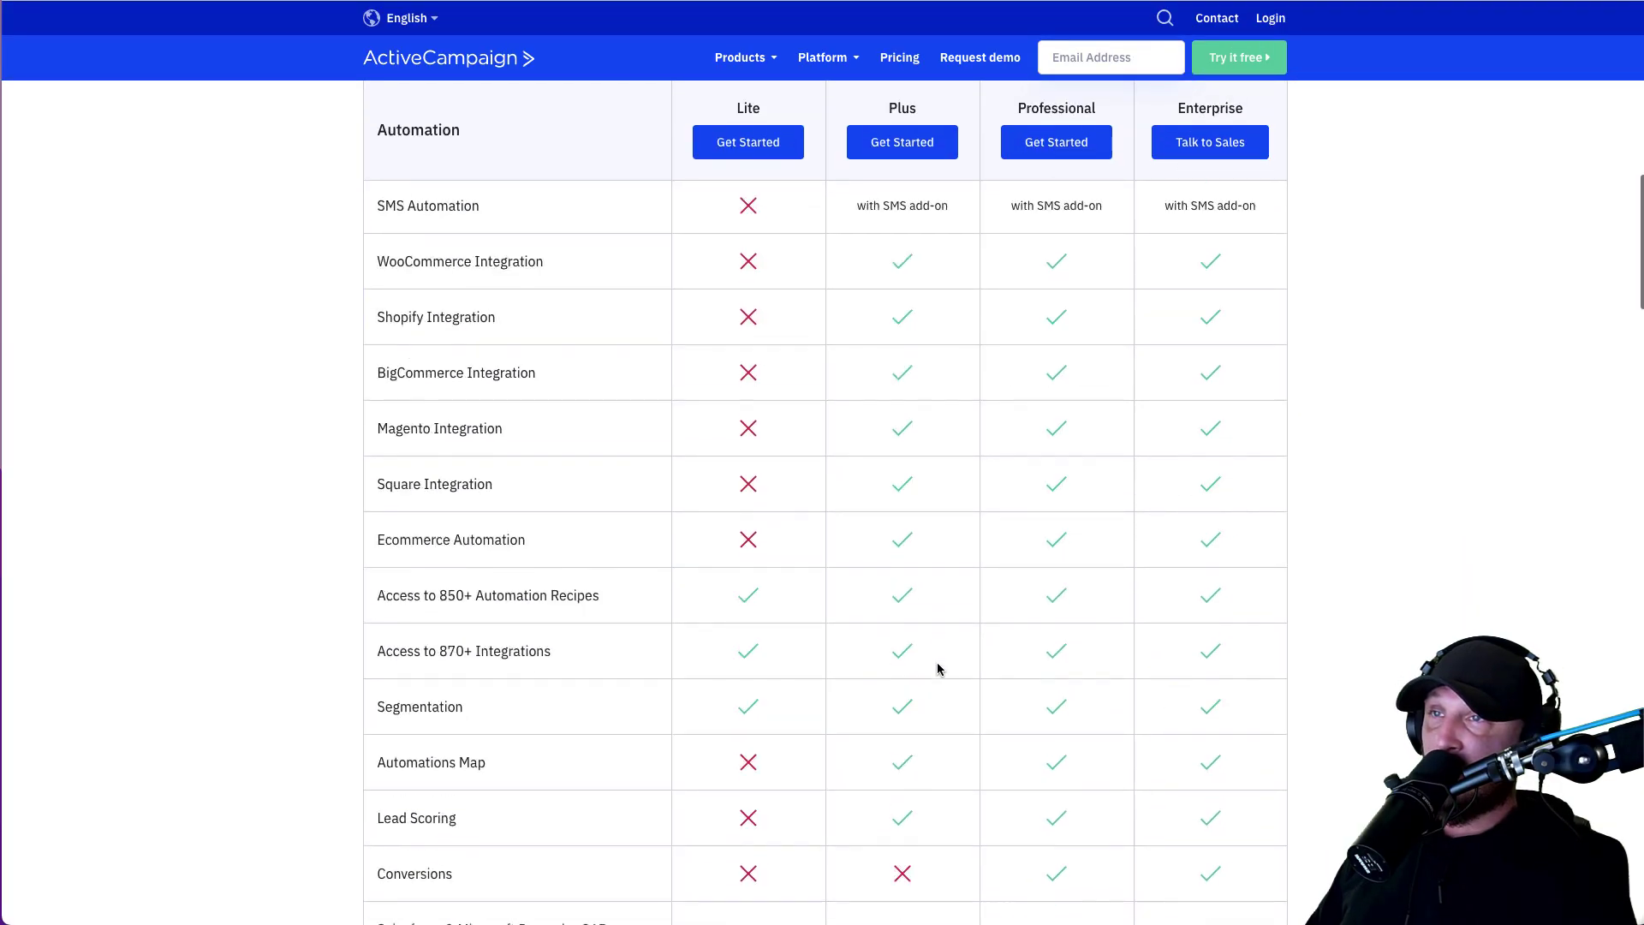
scroll(939, 669, up, 20)
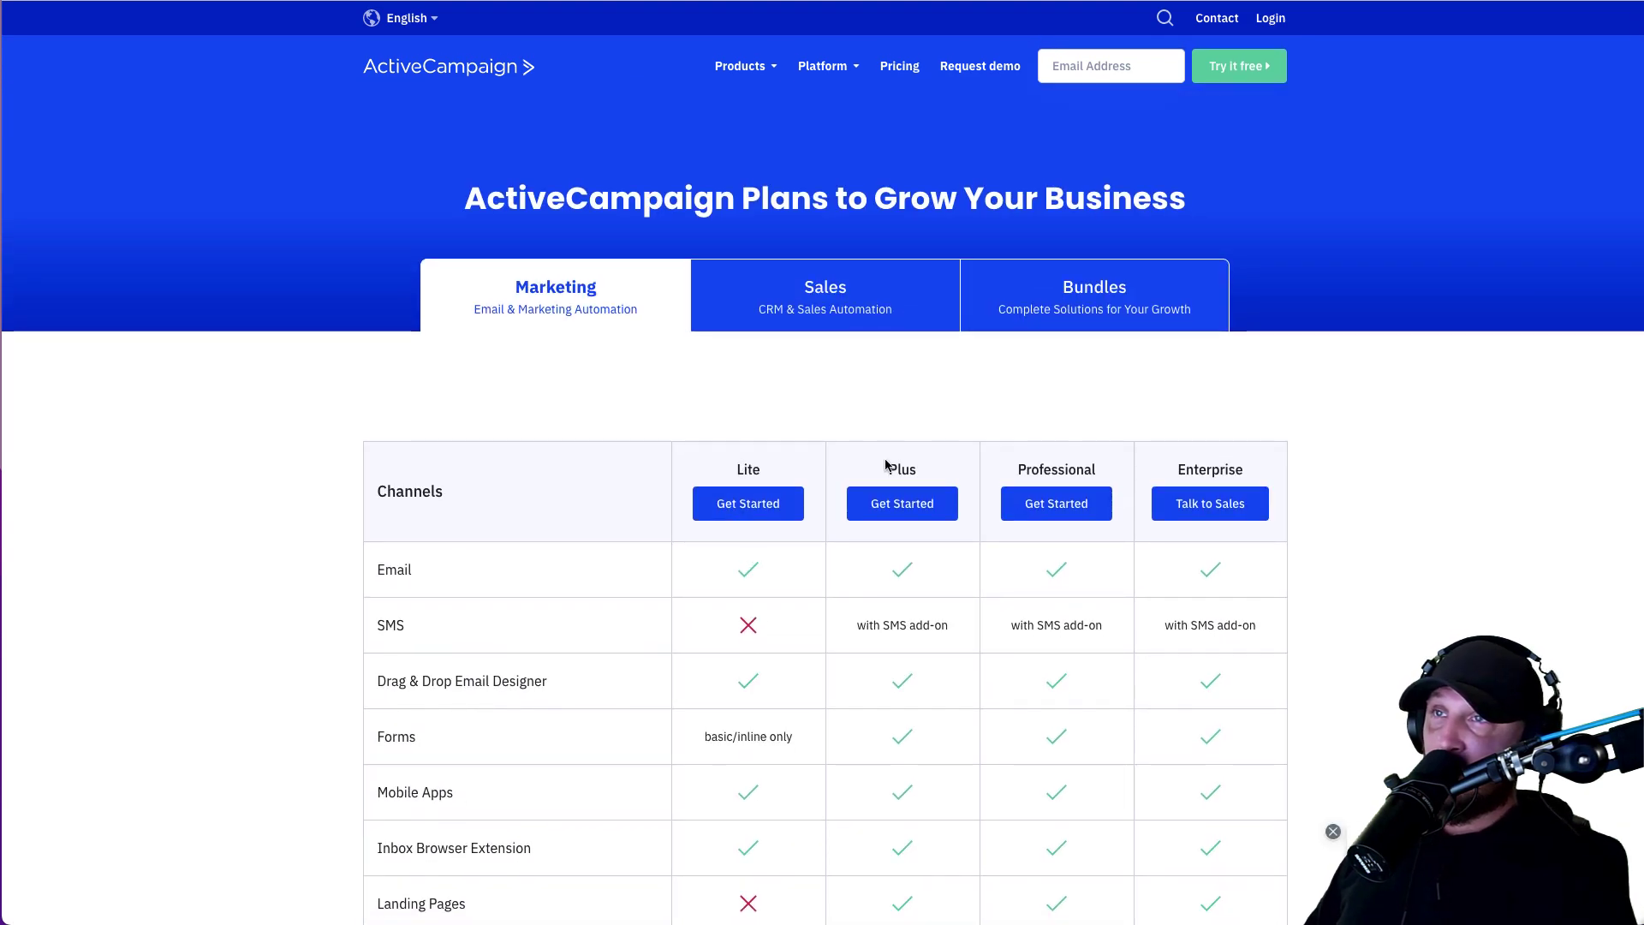
scroll(895, 717, down, 2)
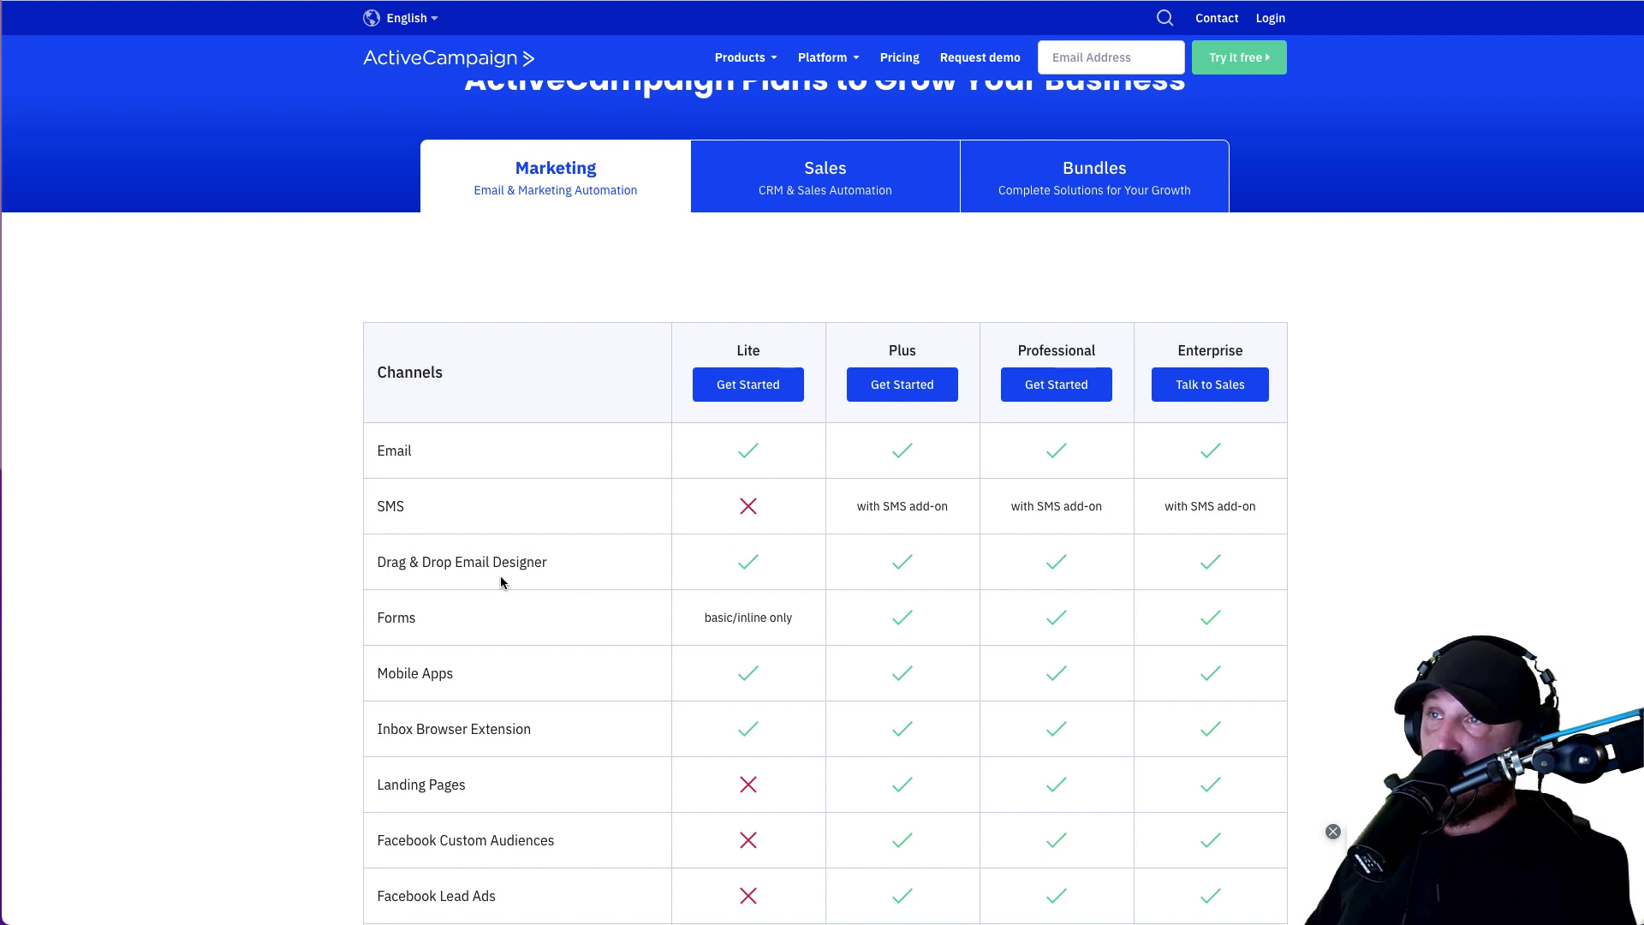
scroll(817, 866, down, 1)
scroll(818, 867, down, 2)
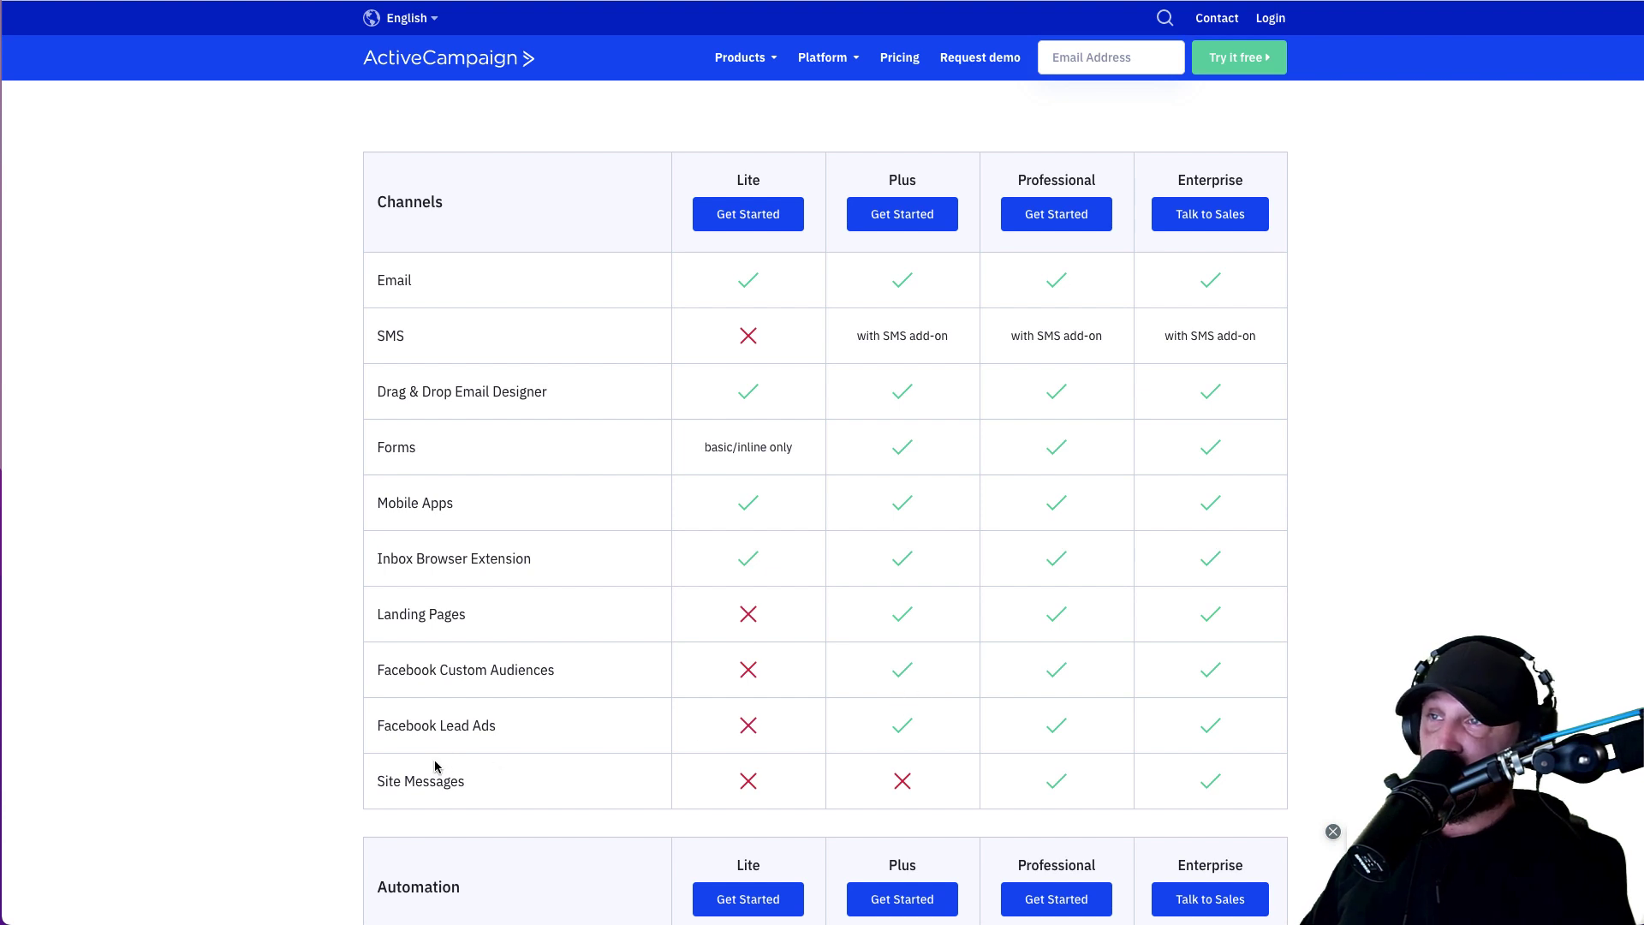
scroll(435, 781, down, 1)
scroll(435, 788, down, 5)
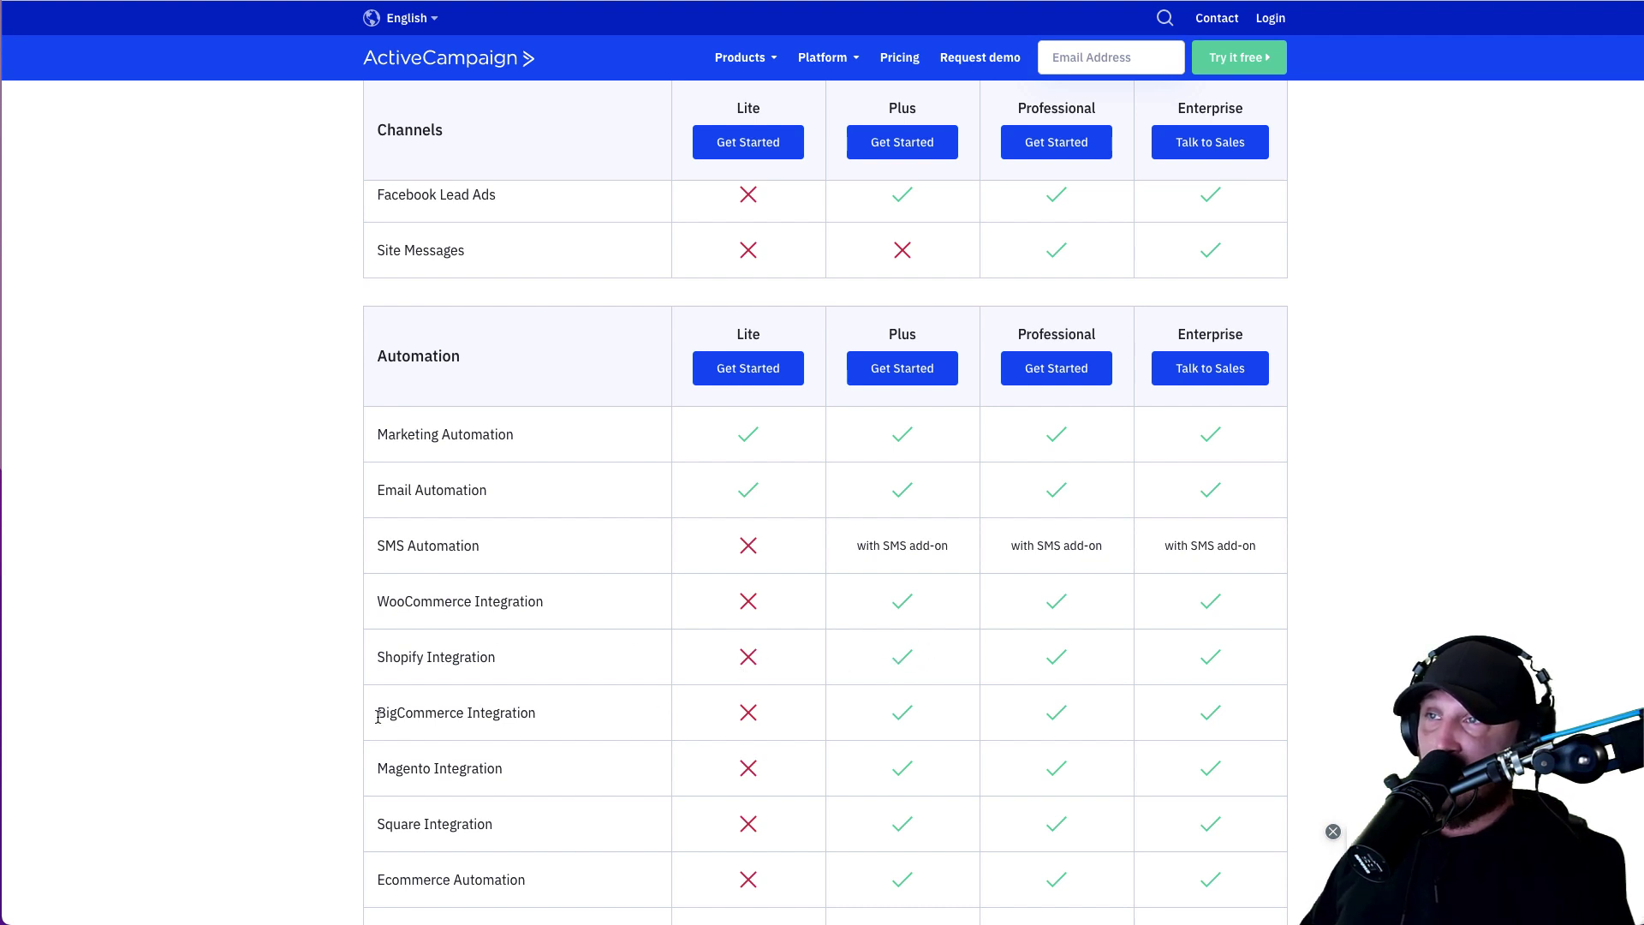
scroll(516, 796, down, 4)
scroll(516, 796, down, 5)
scroll(516, 796, down, 5)
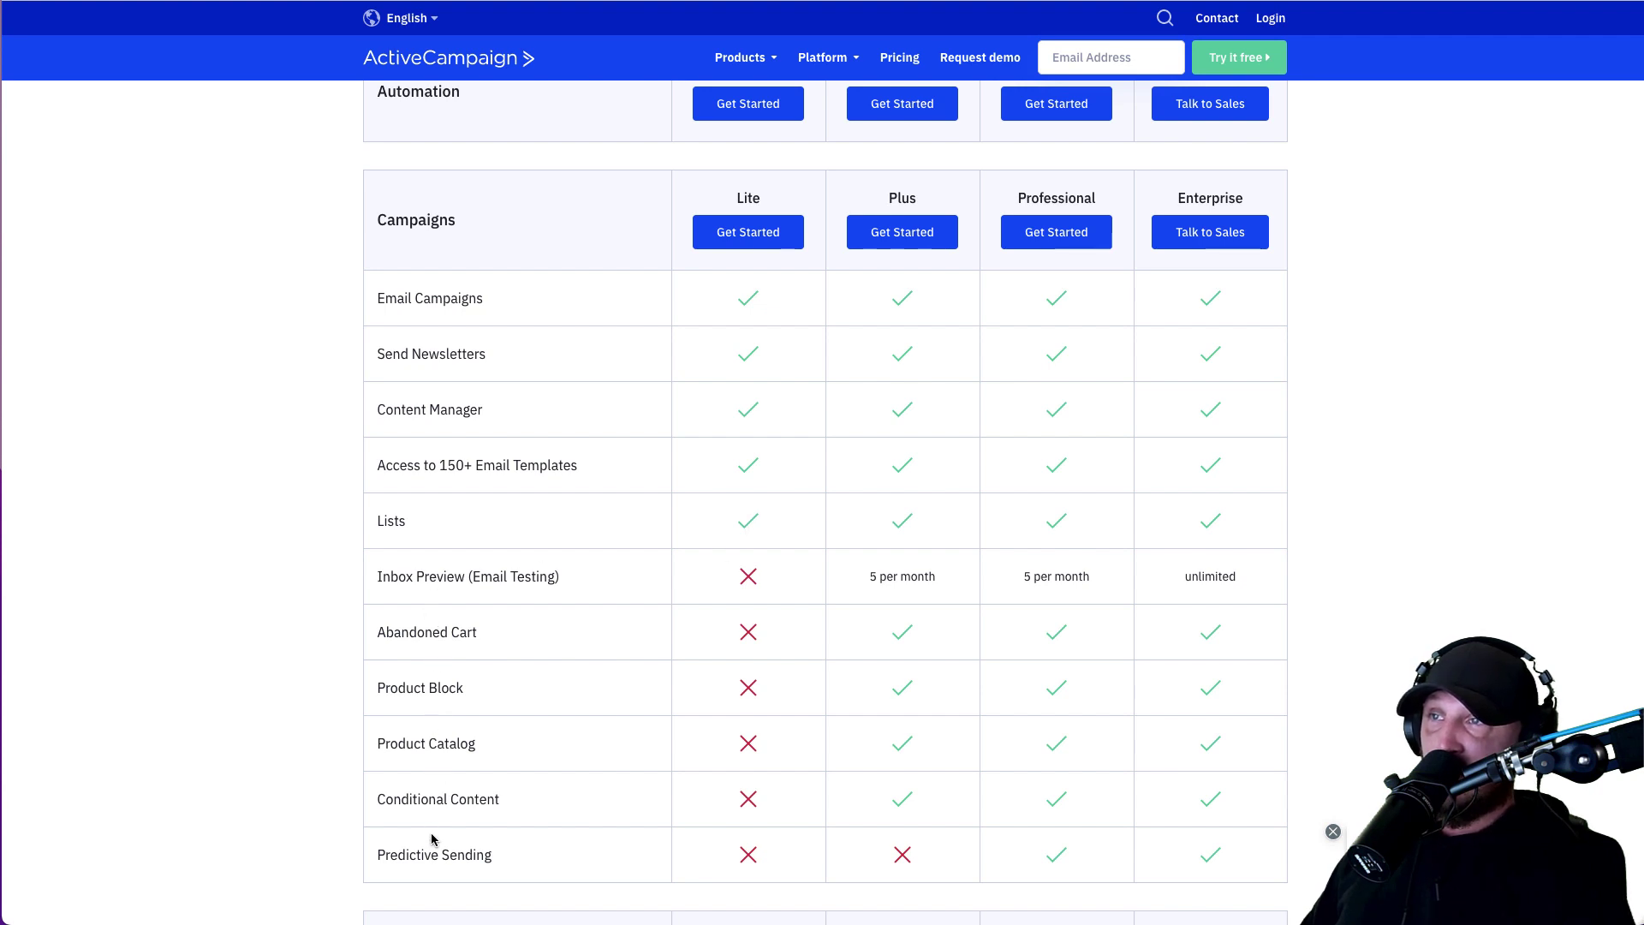
scroll(435, 873, down, 8)
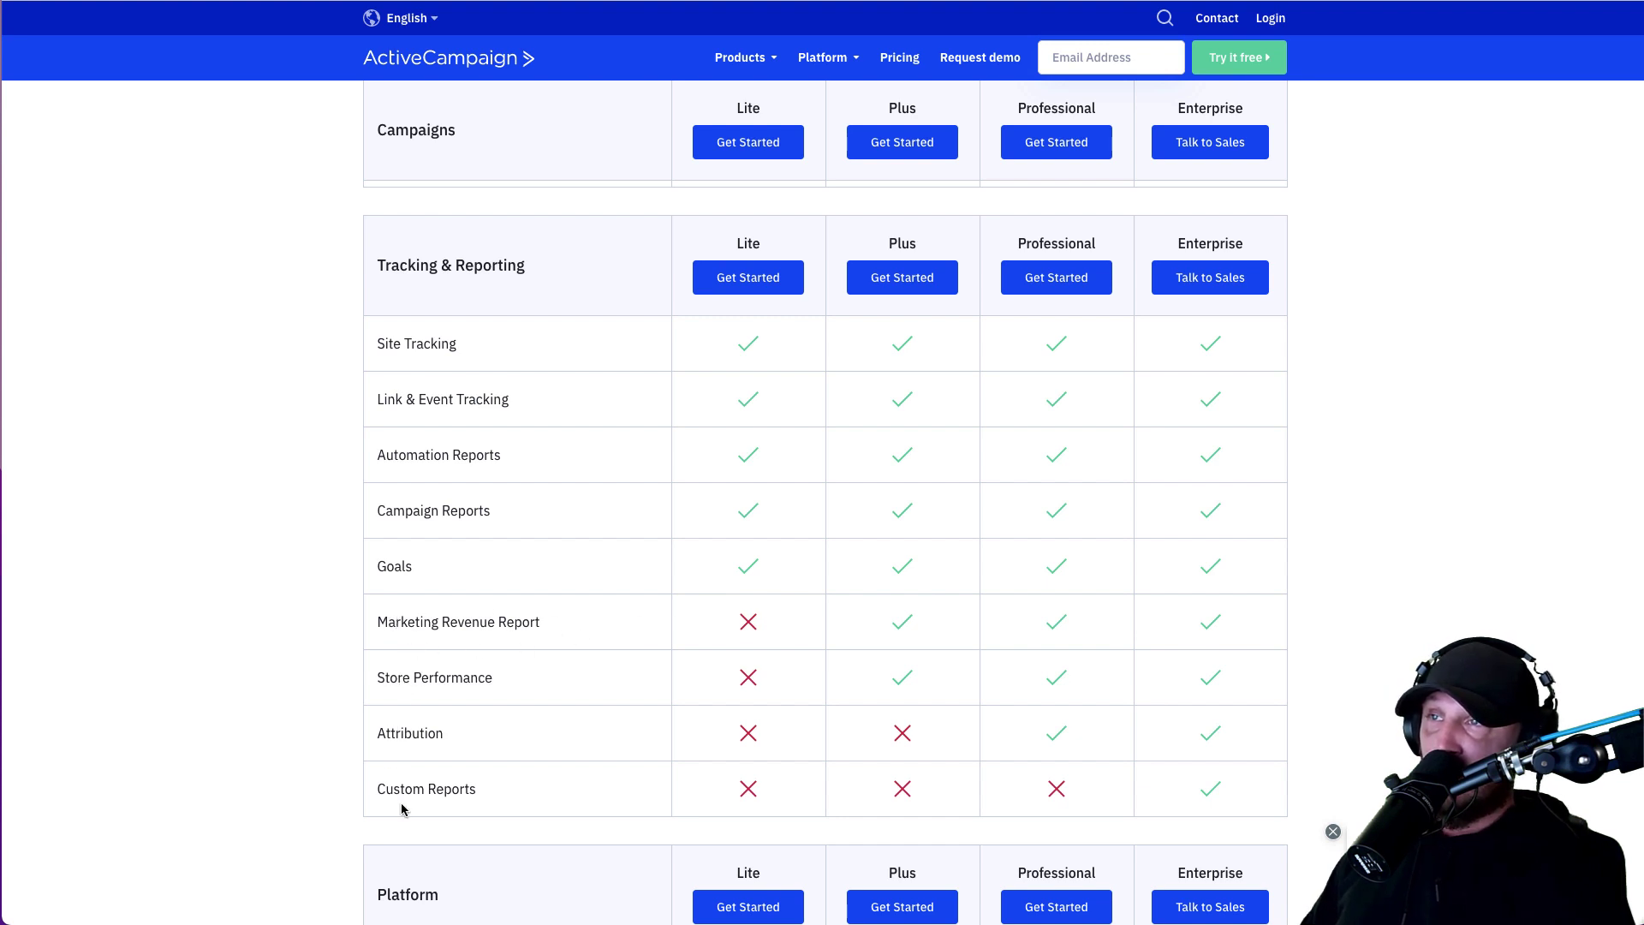
scroll(402, 810, down, 6)
scroll(400, 800, down, 2)
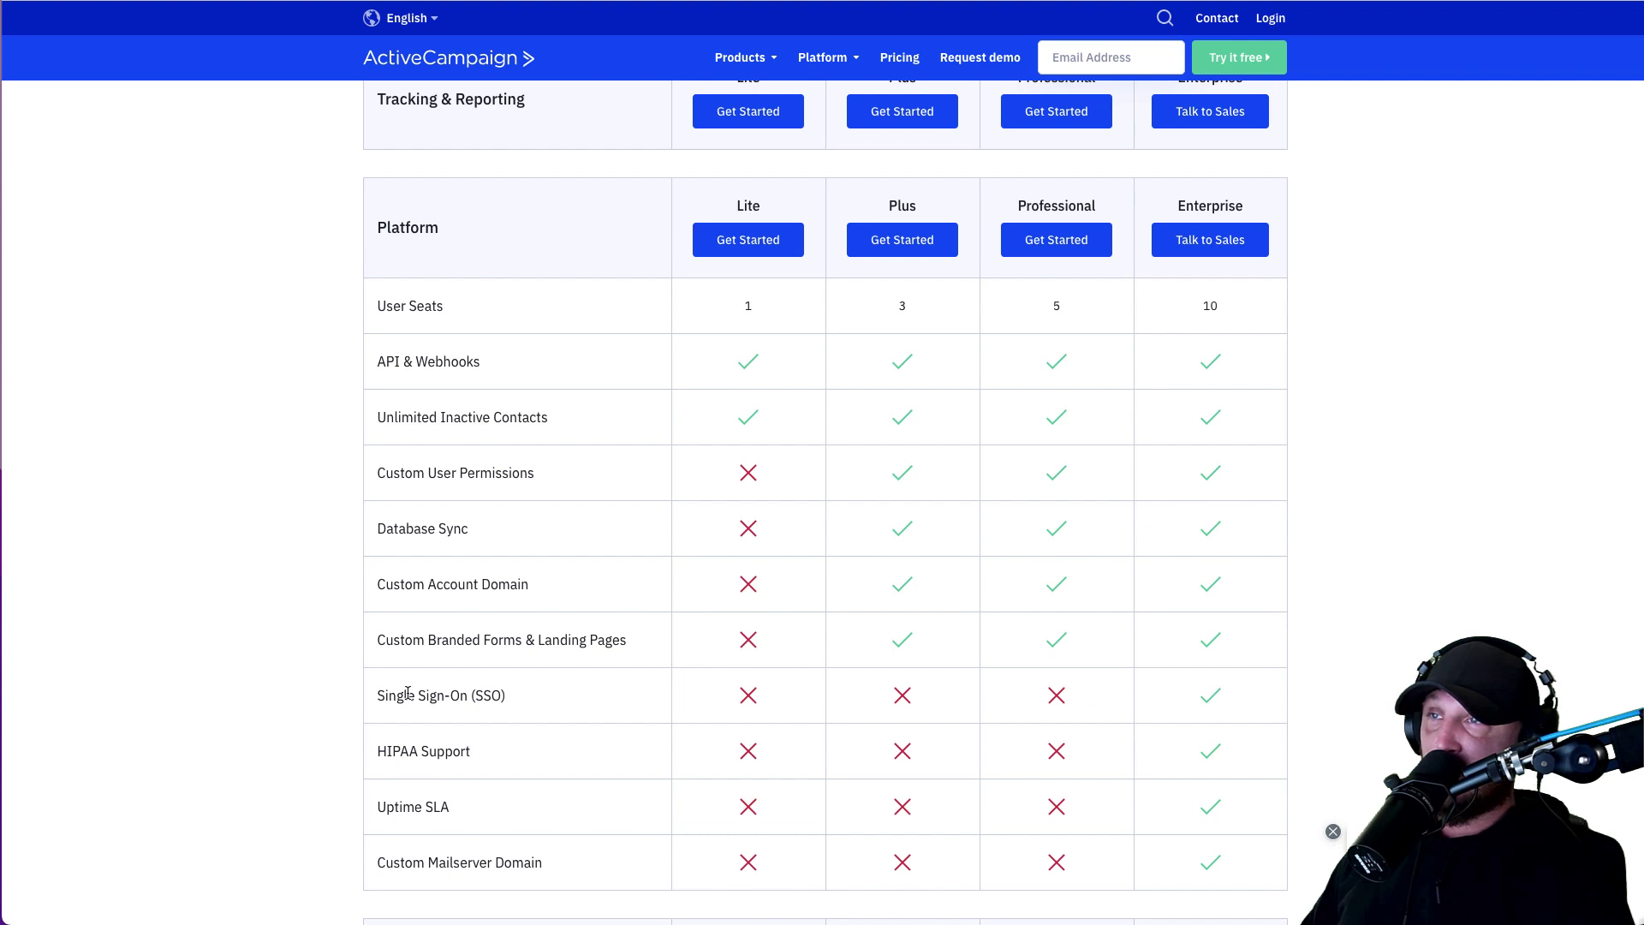
scroll(422, 789, down, 3)
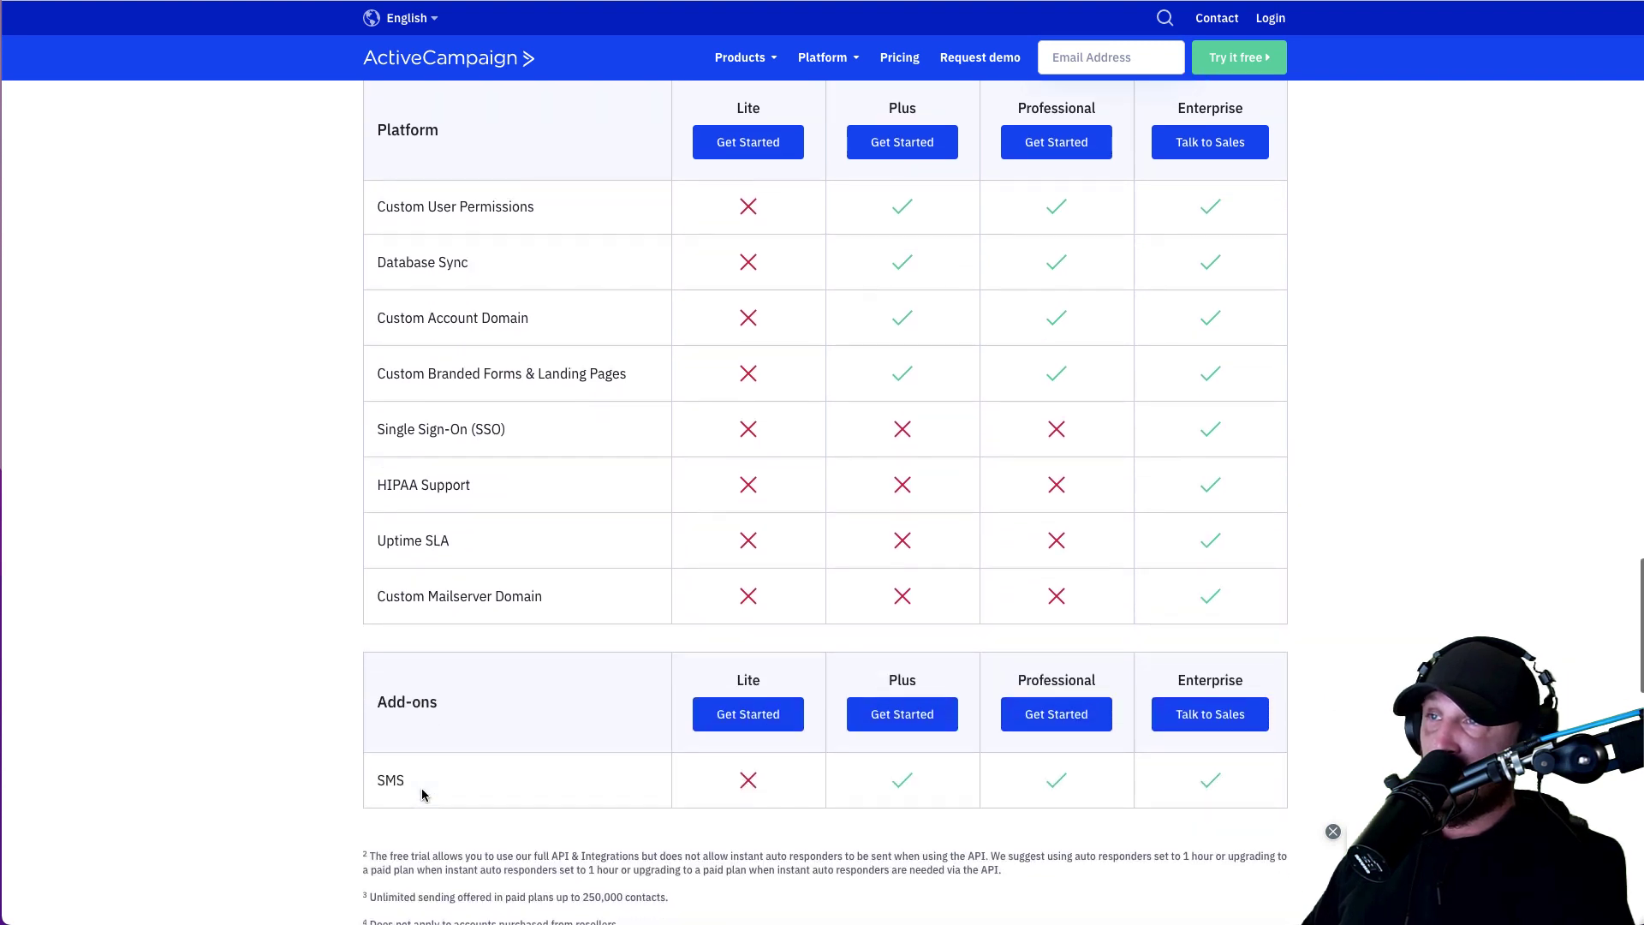
scroll(422, 794, down, 2)
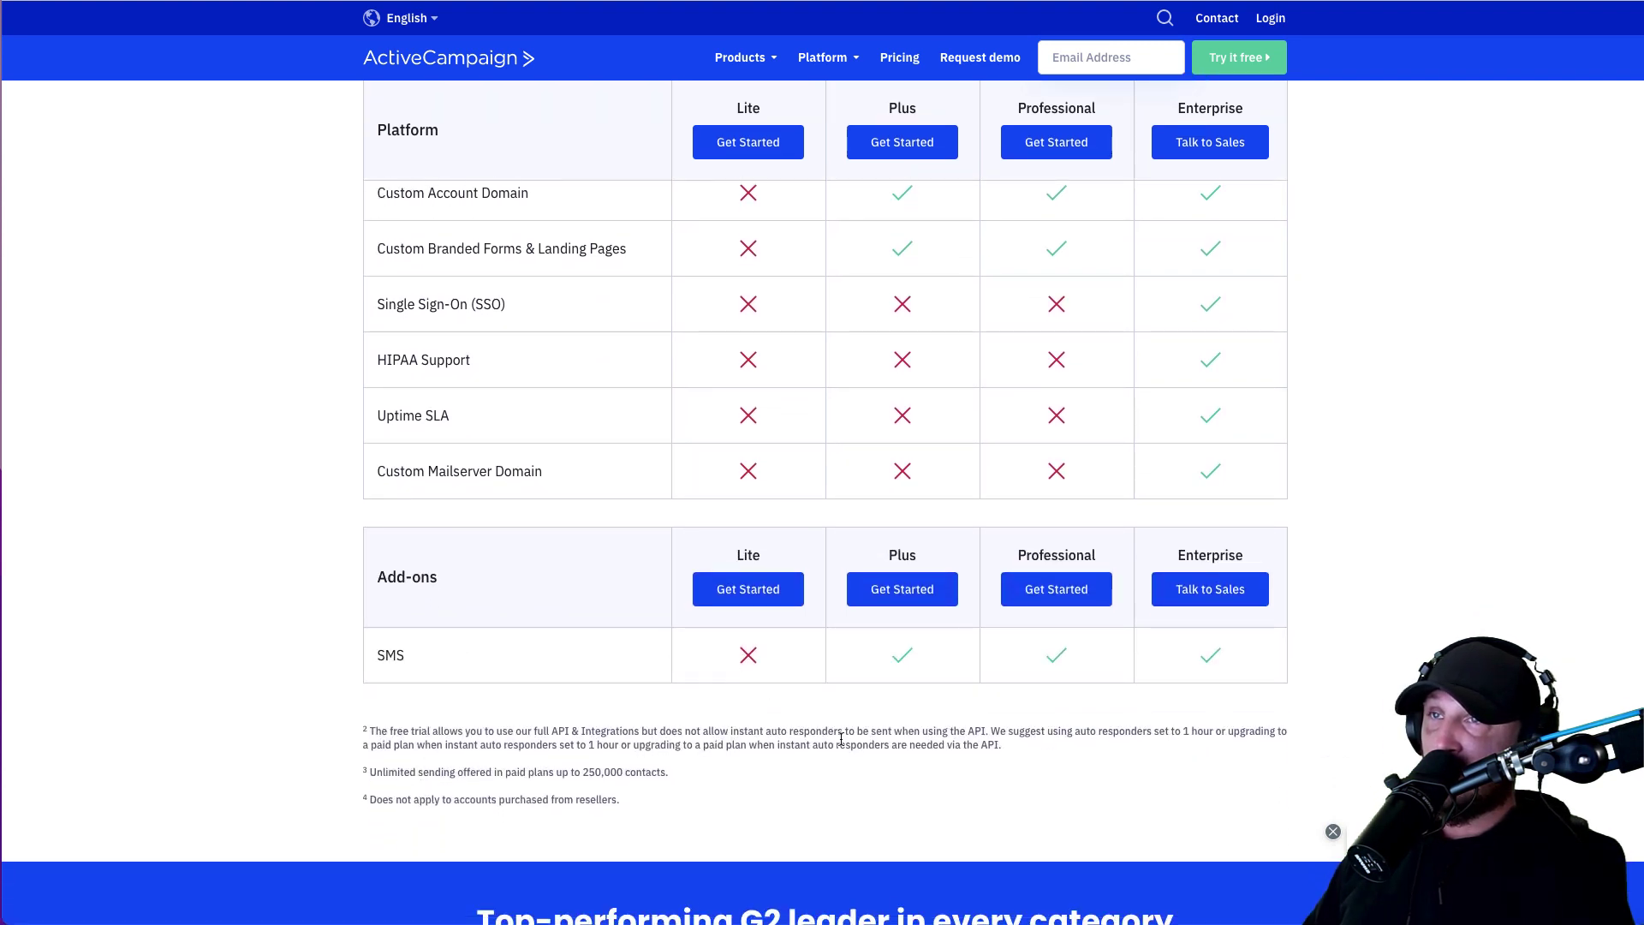
scroll(837, 733, up, 20)
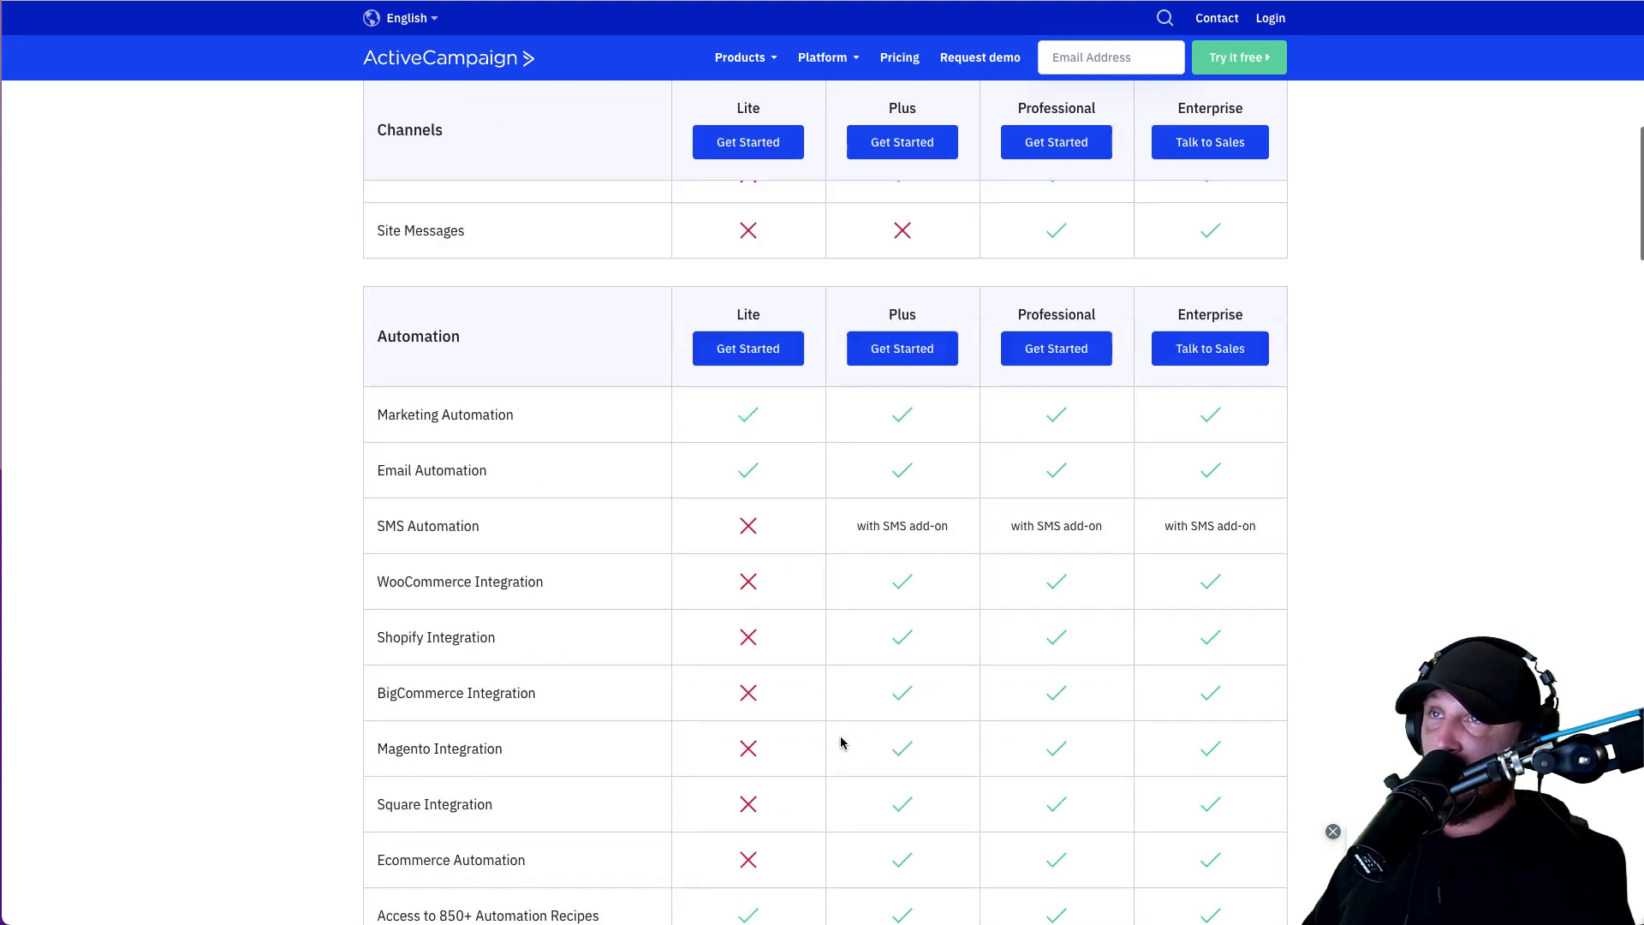
scroll(841, 741, up, 10)
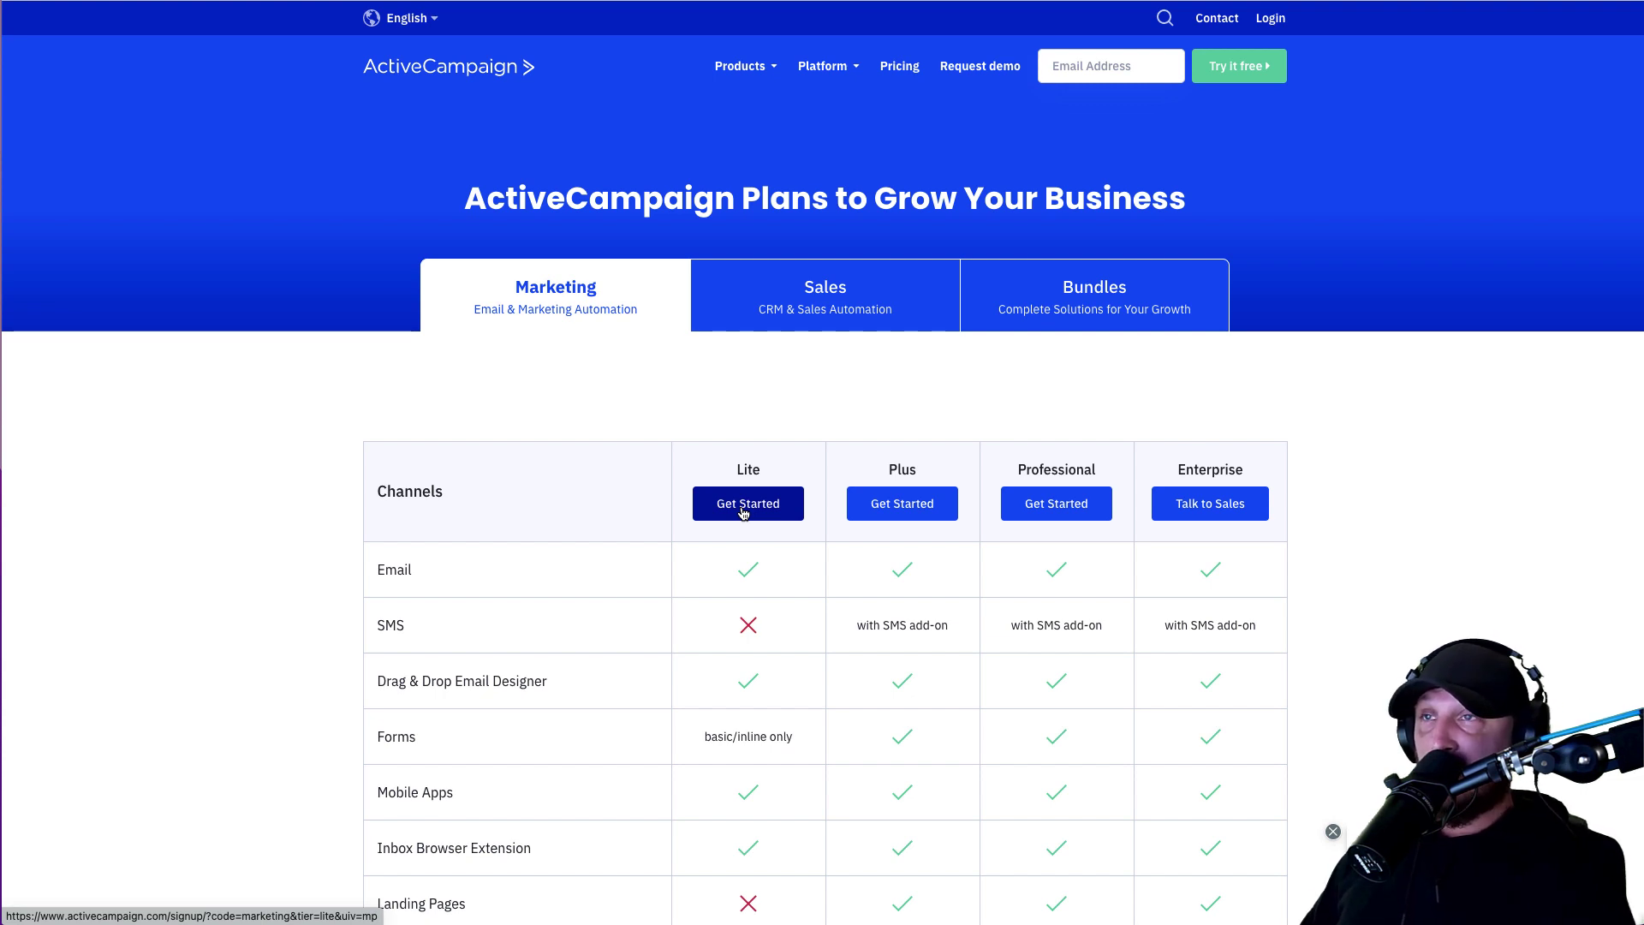
Step: Start the Lite signup, try different contact counts, and select Plus at 2,500 contacts
click(743, 512)
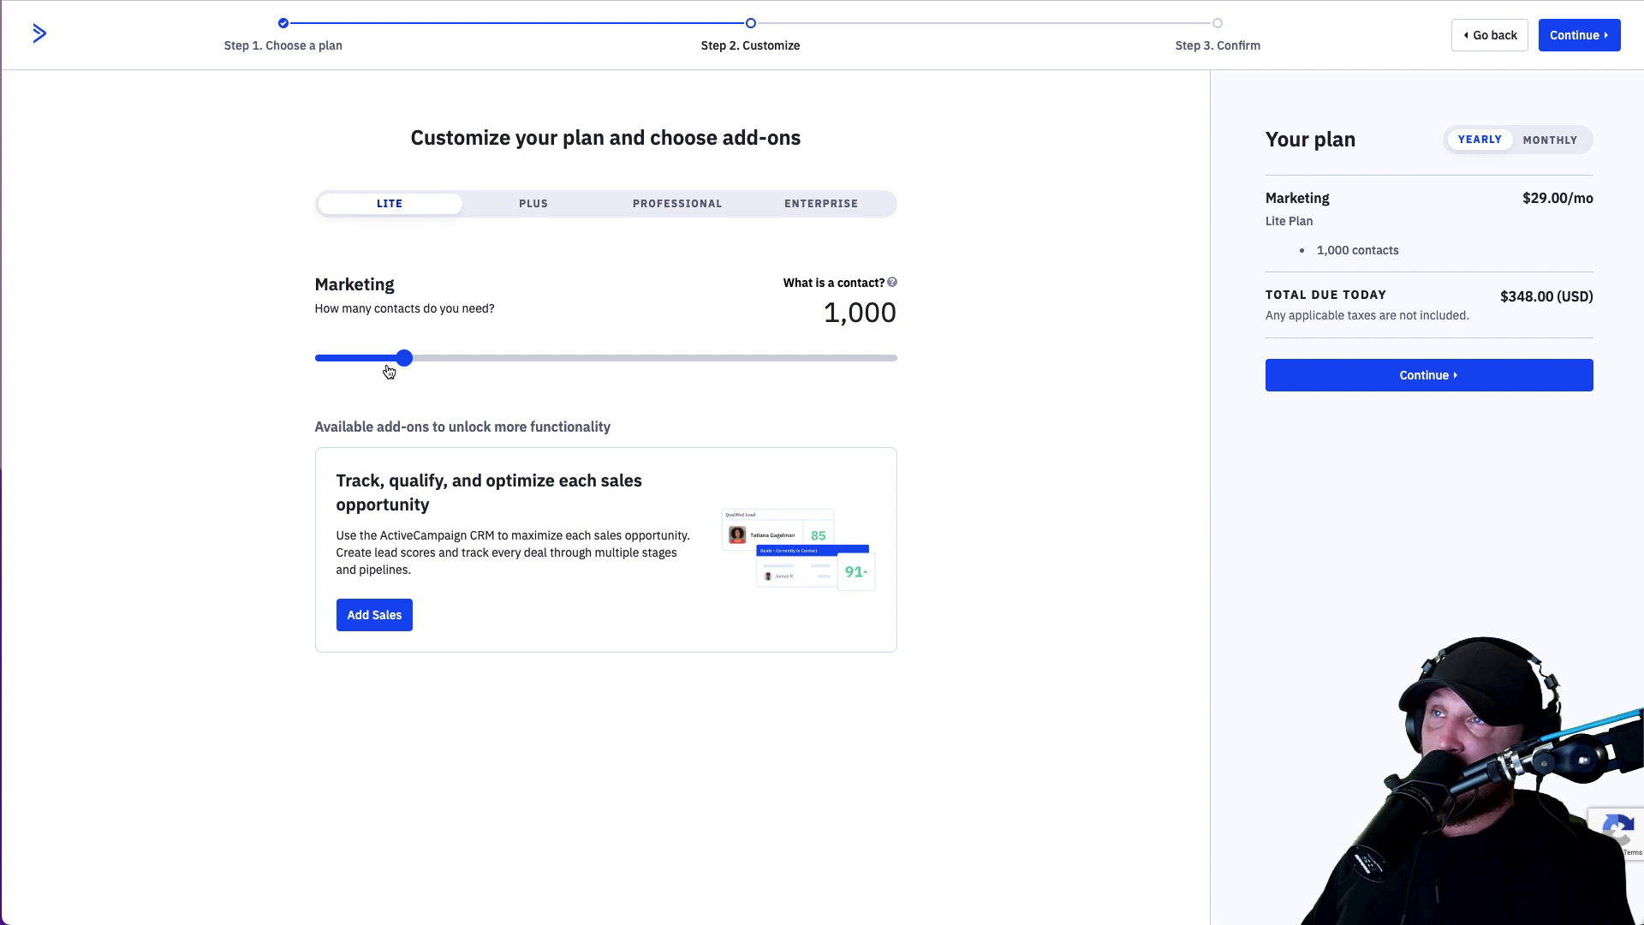
drag(401, 362, 350, 364)
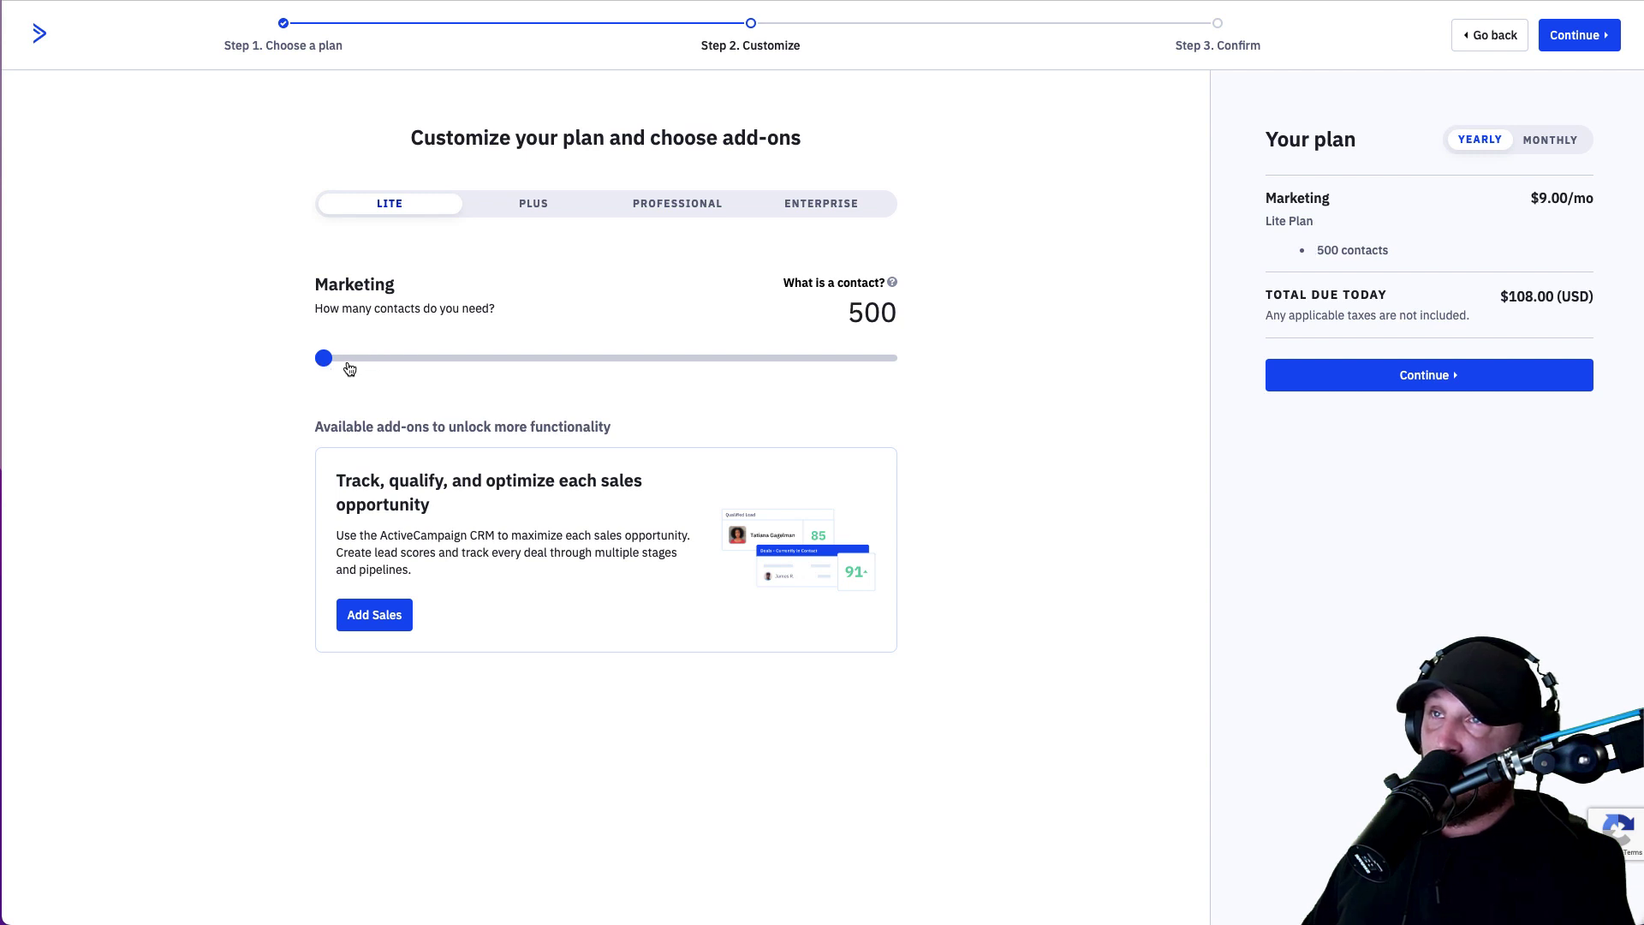
drag(326, 362, 474, 371)
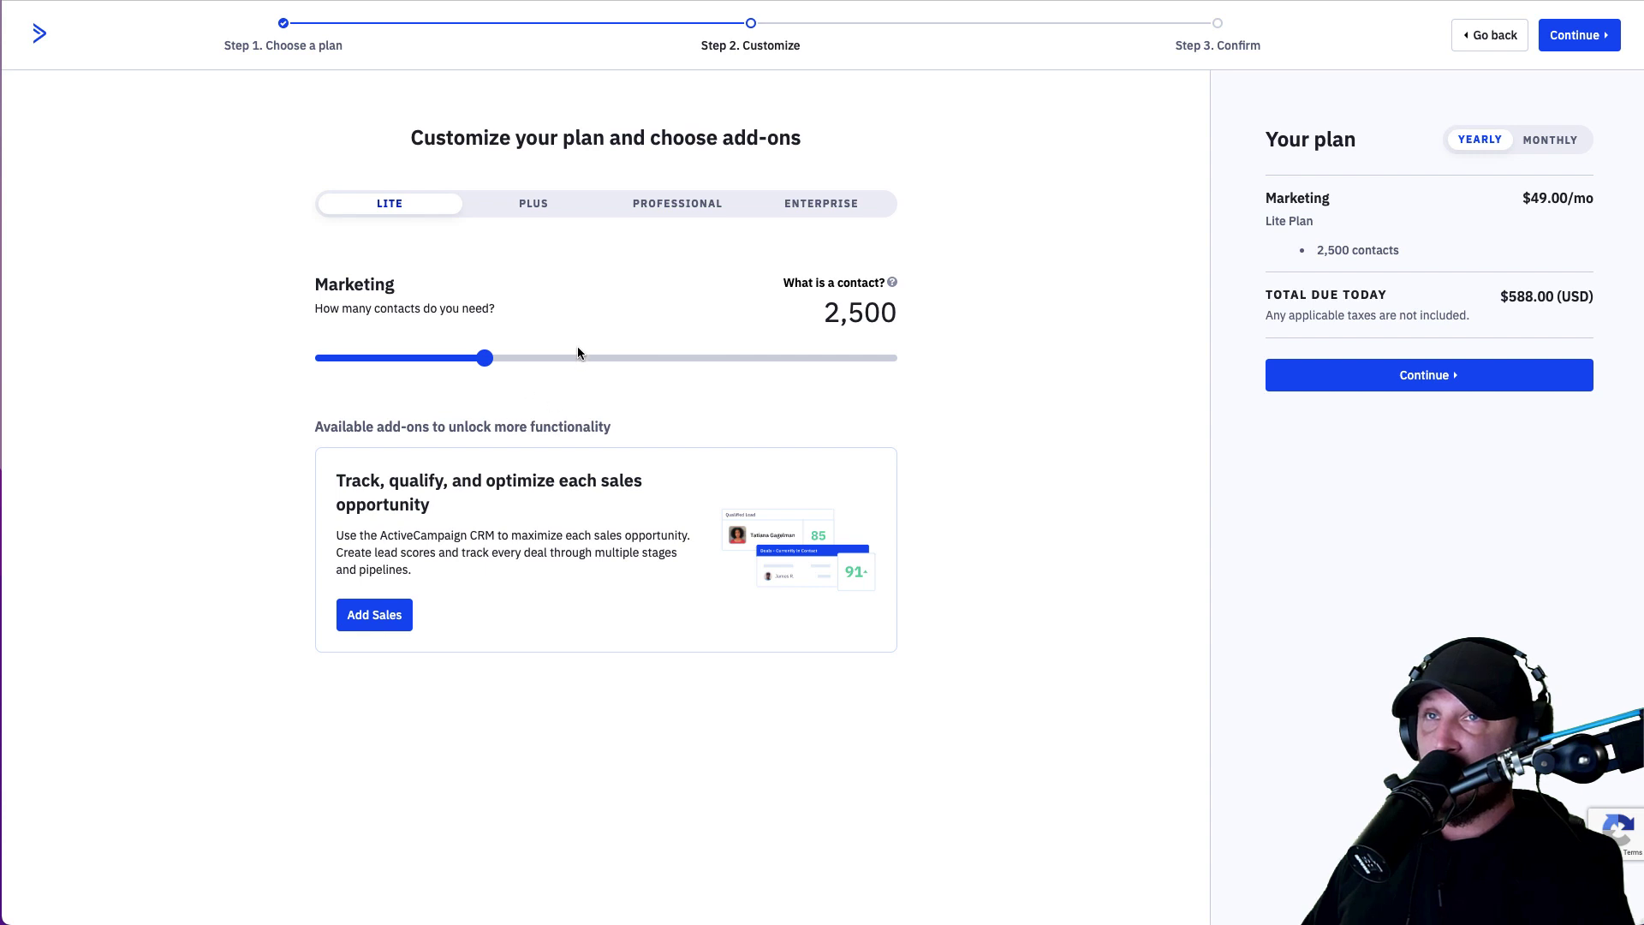
click(539, 205)
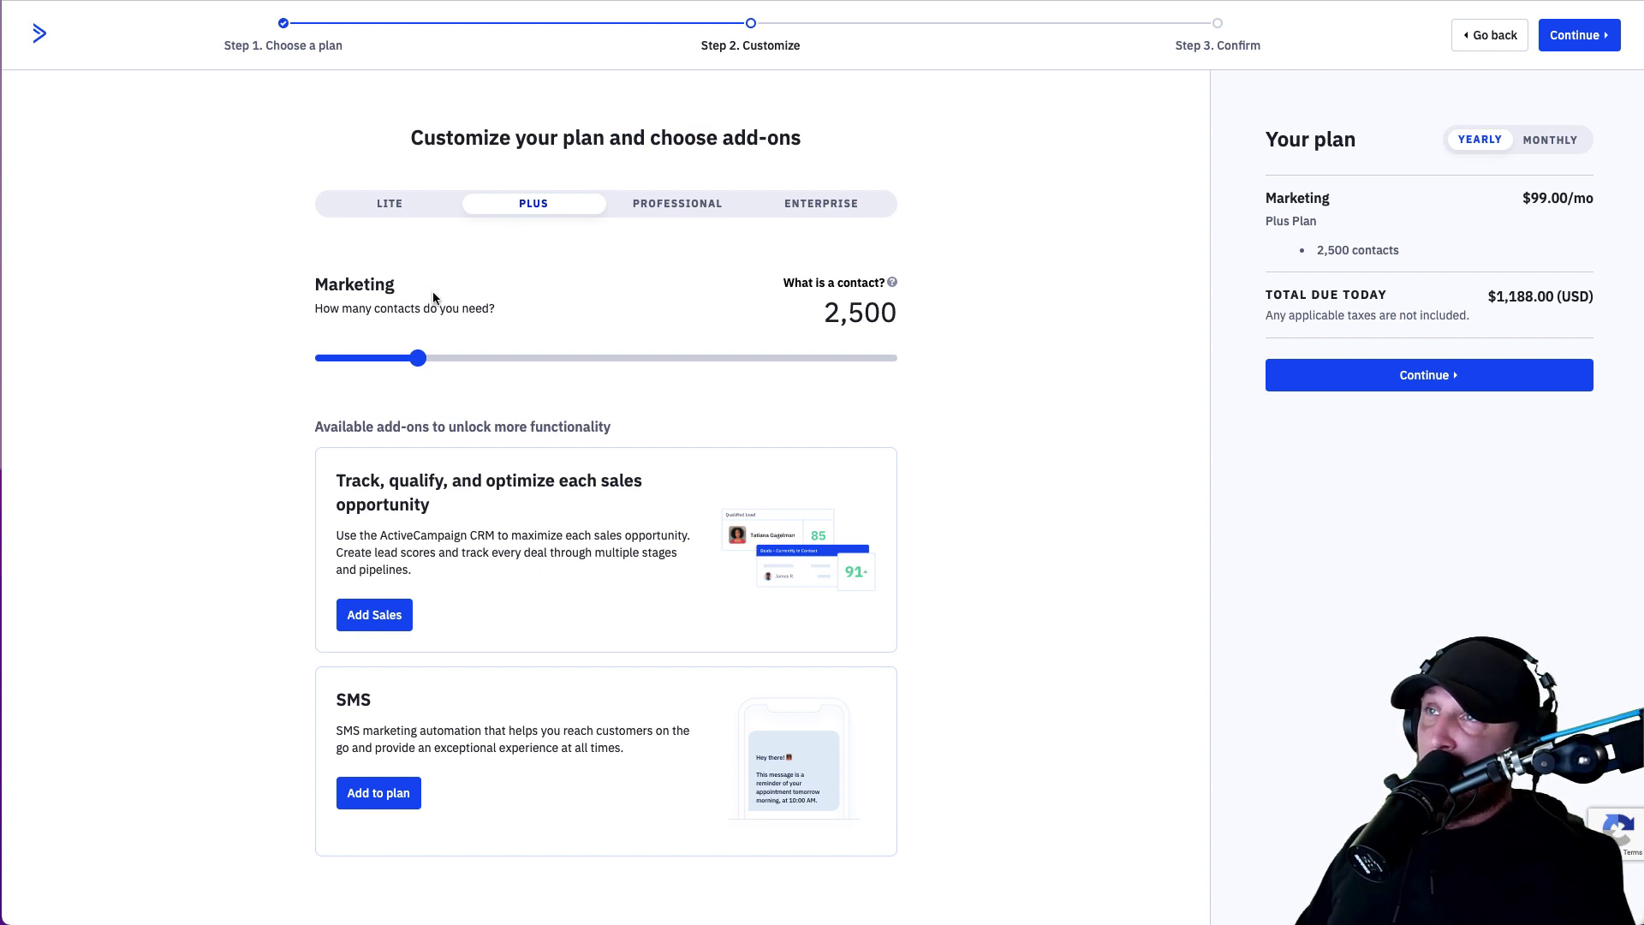
Step: Return to Lite at 500 contacts and compare monthly against yearly pricing, ending on yearly
click(321, 358)
click(375, 214)
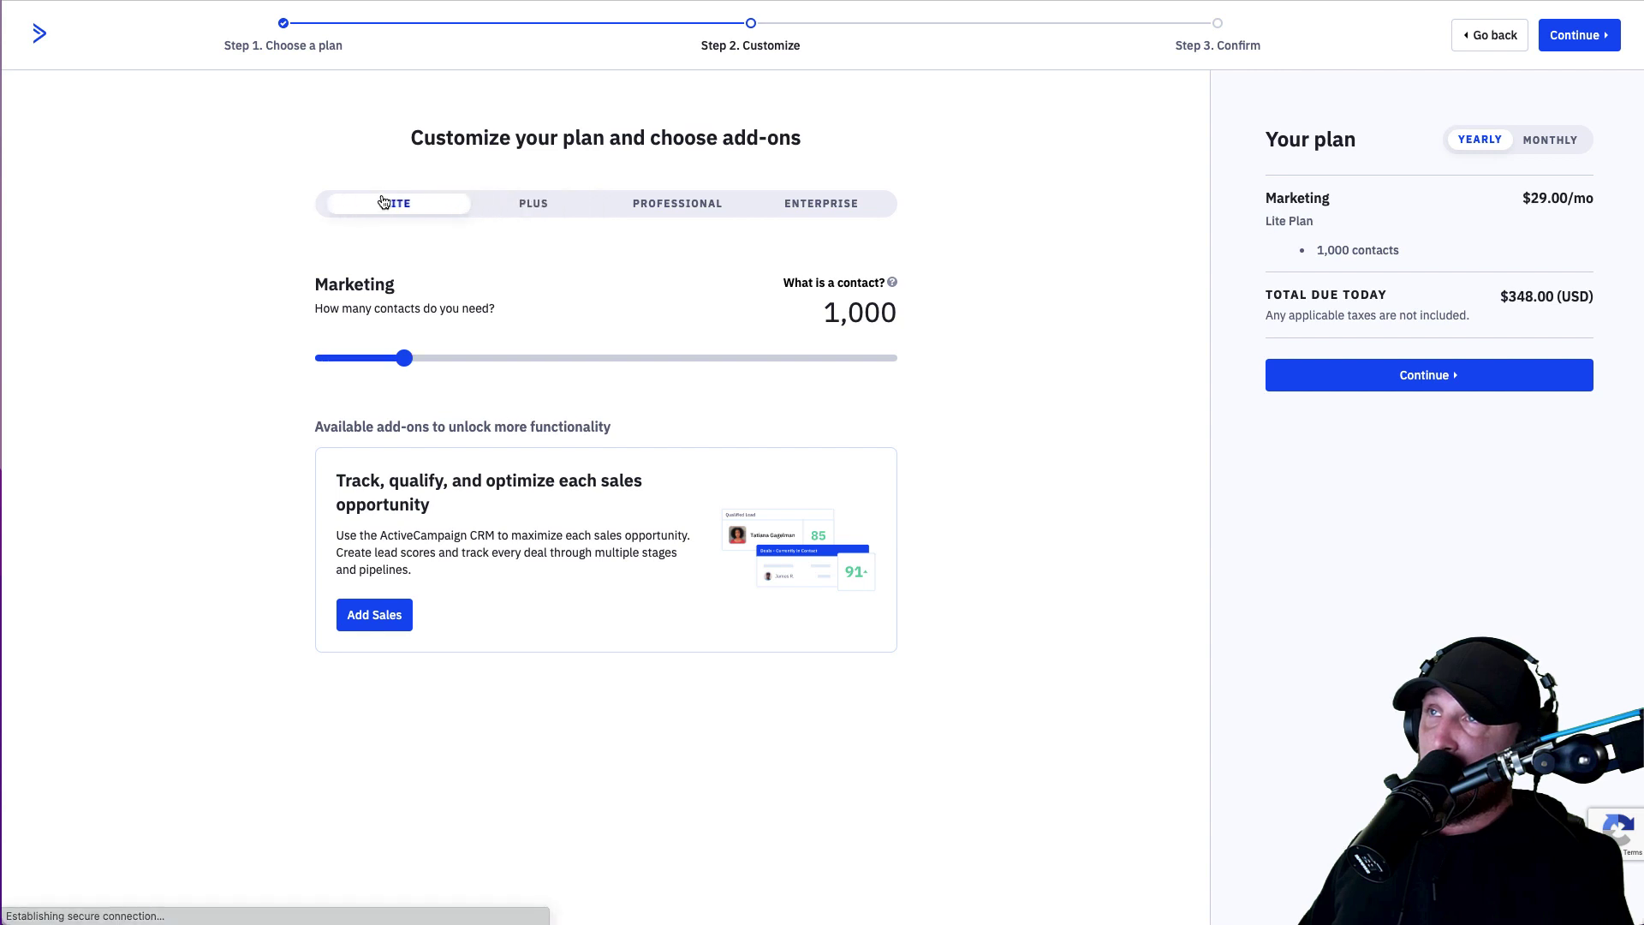
click(1549, 150)
click(1486, 149)
click(1556, 150)
click(1505, 149)
click(1551, 146)
click(1494, 147)
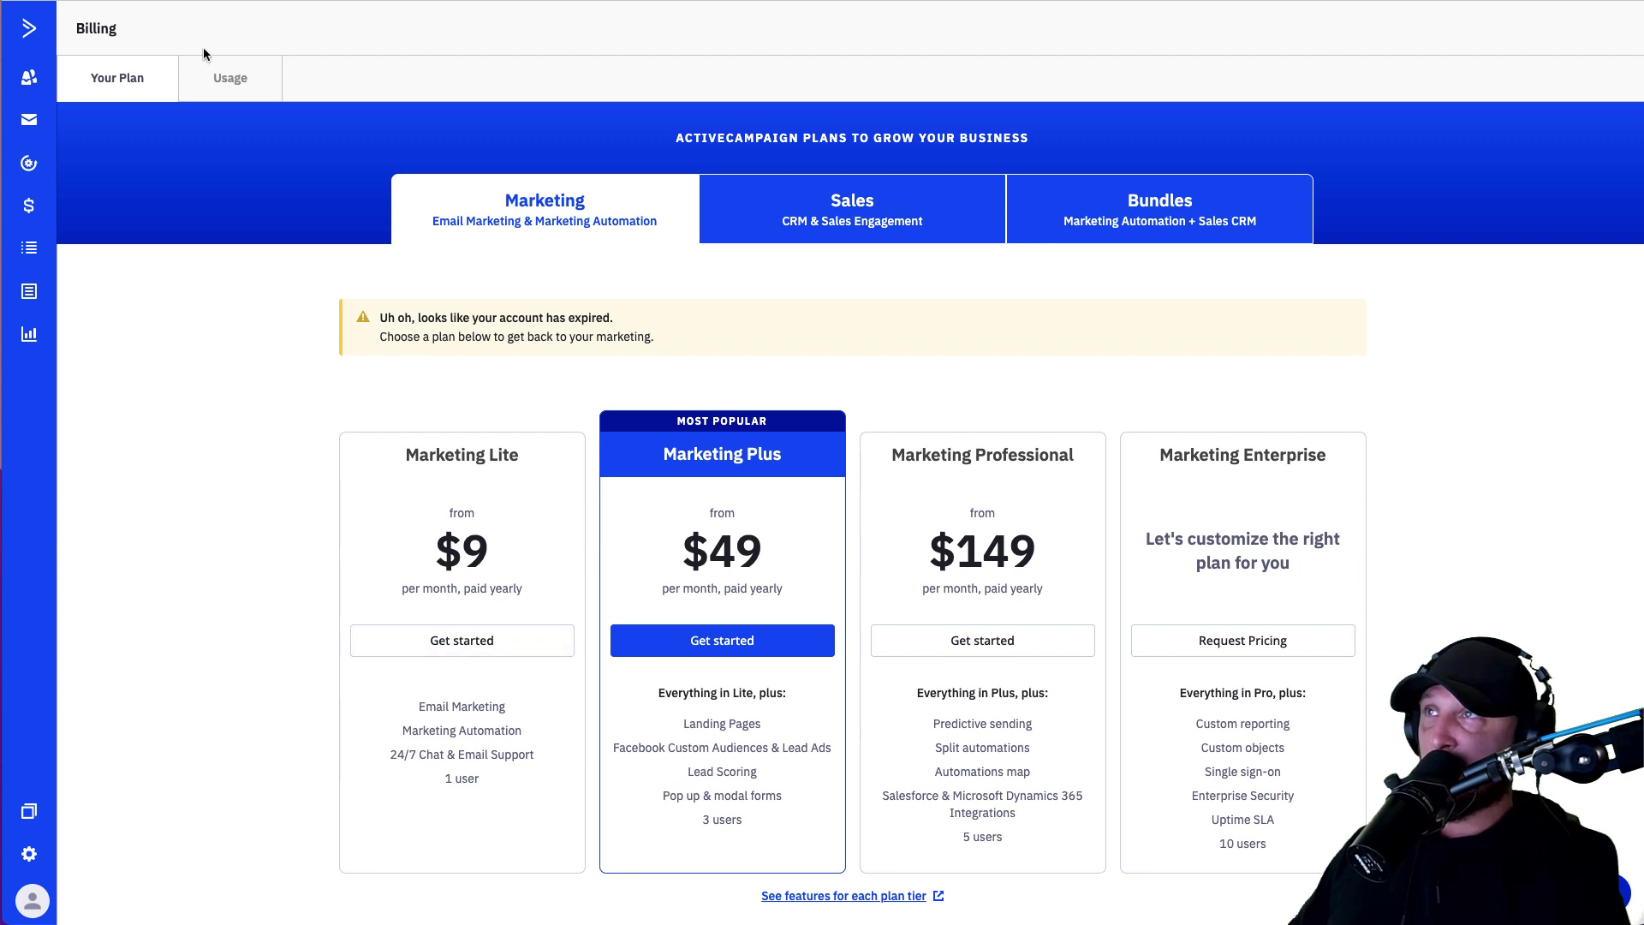
Step: Customize Marketing Lite to 500 contacts and proceed to the $108.00 yearly payment form
click(464, 644)
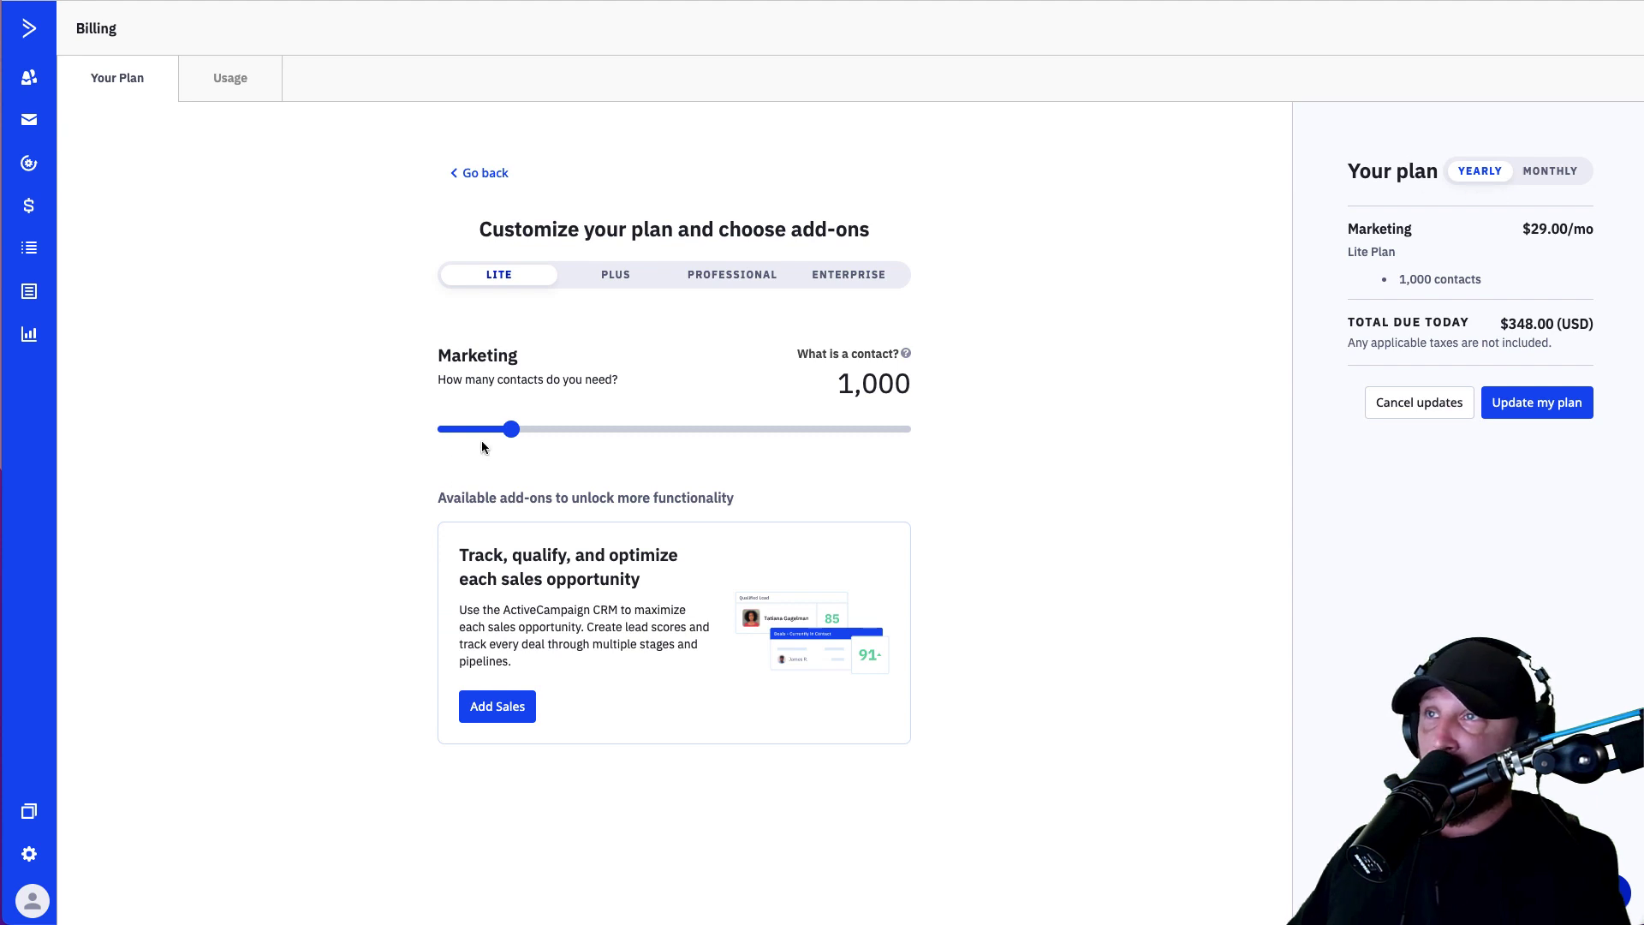
drag(513, 430, 186, 434)
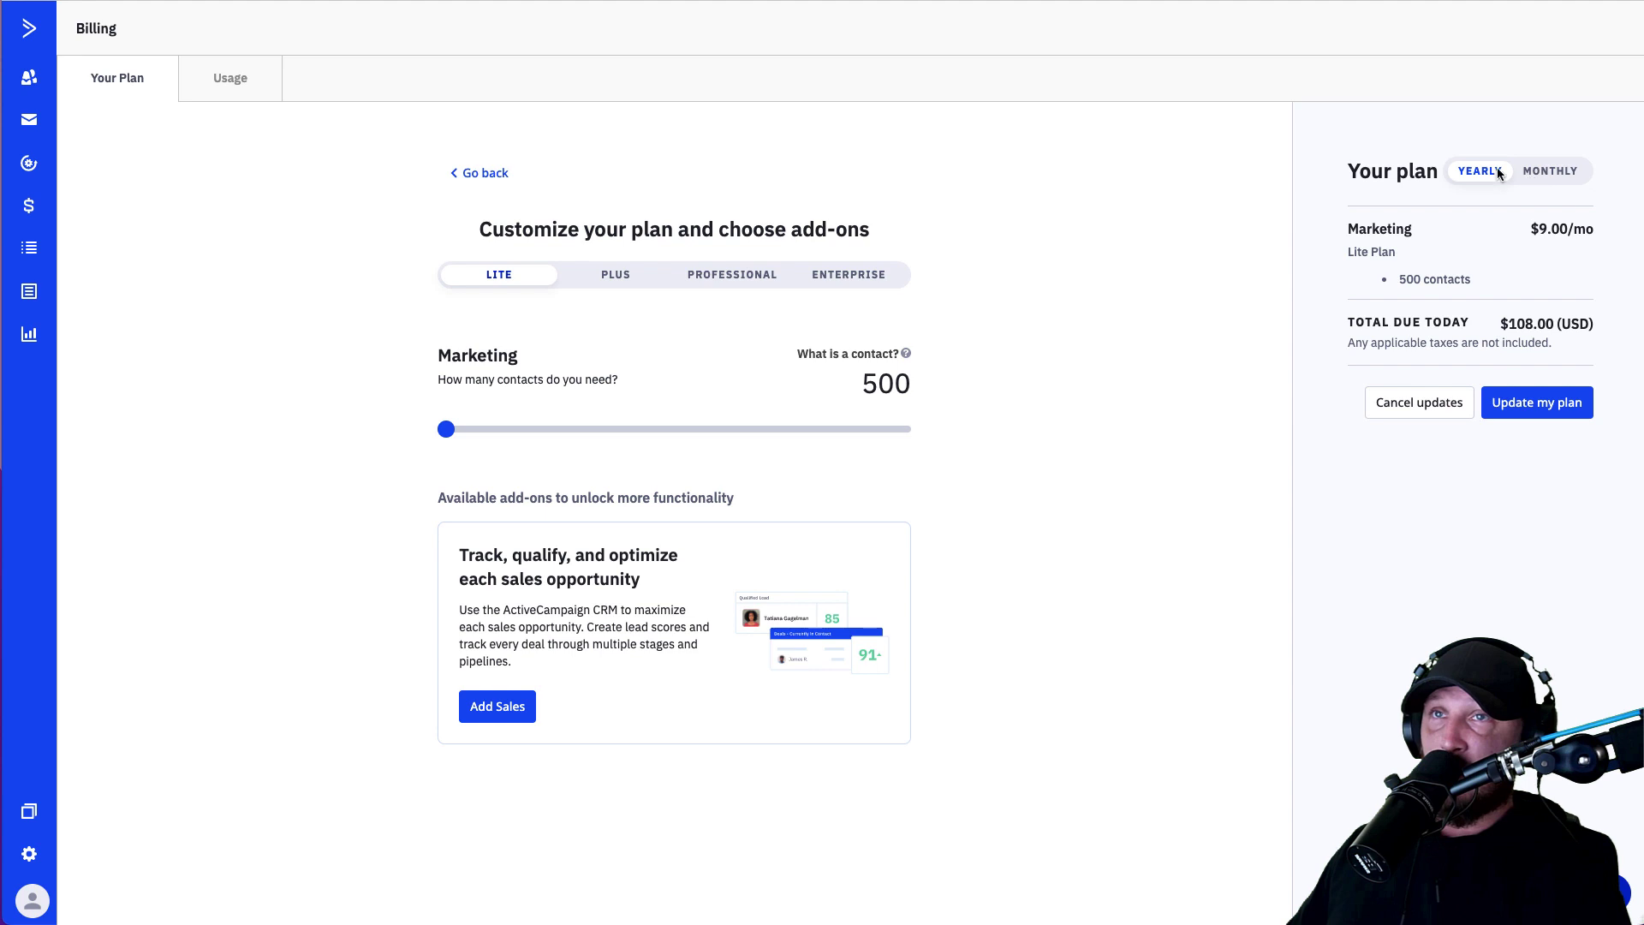
click(1543, 411)
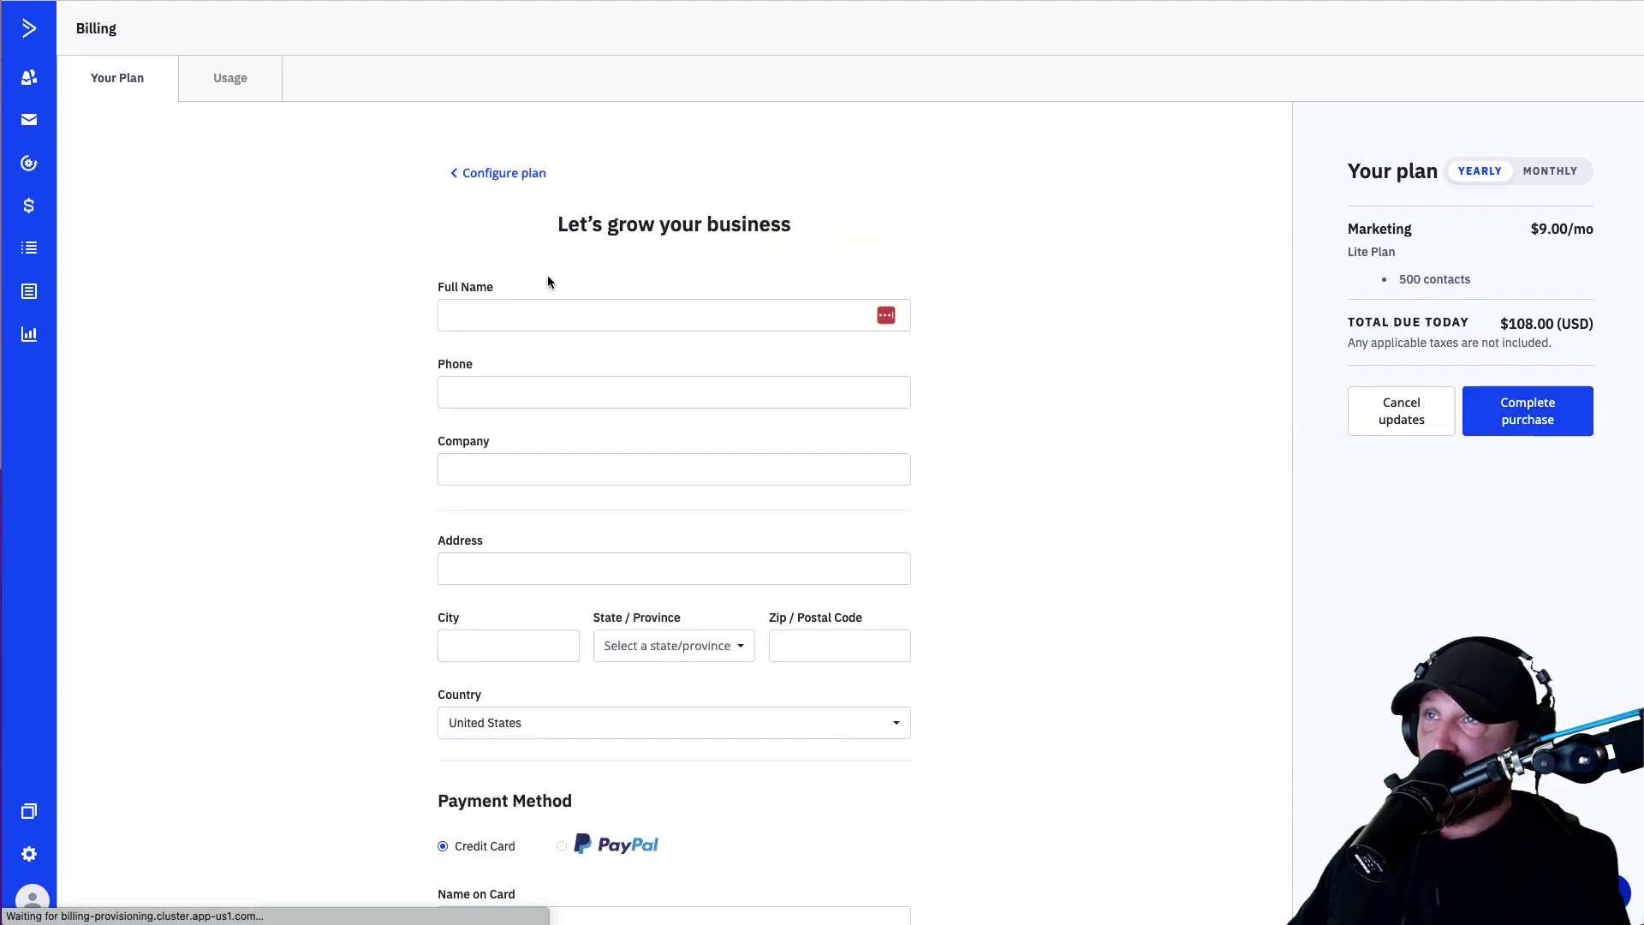
scroll(526, 649, down, 3)
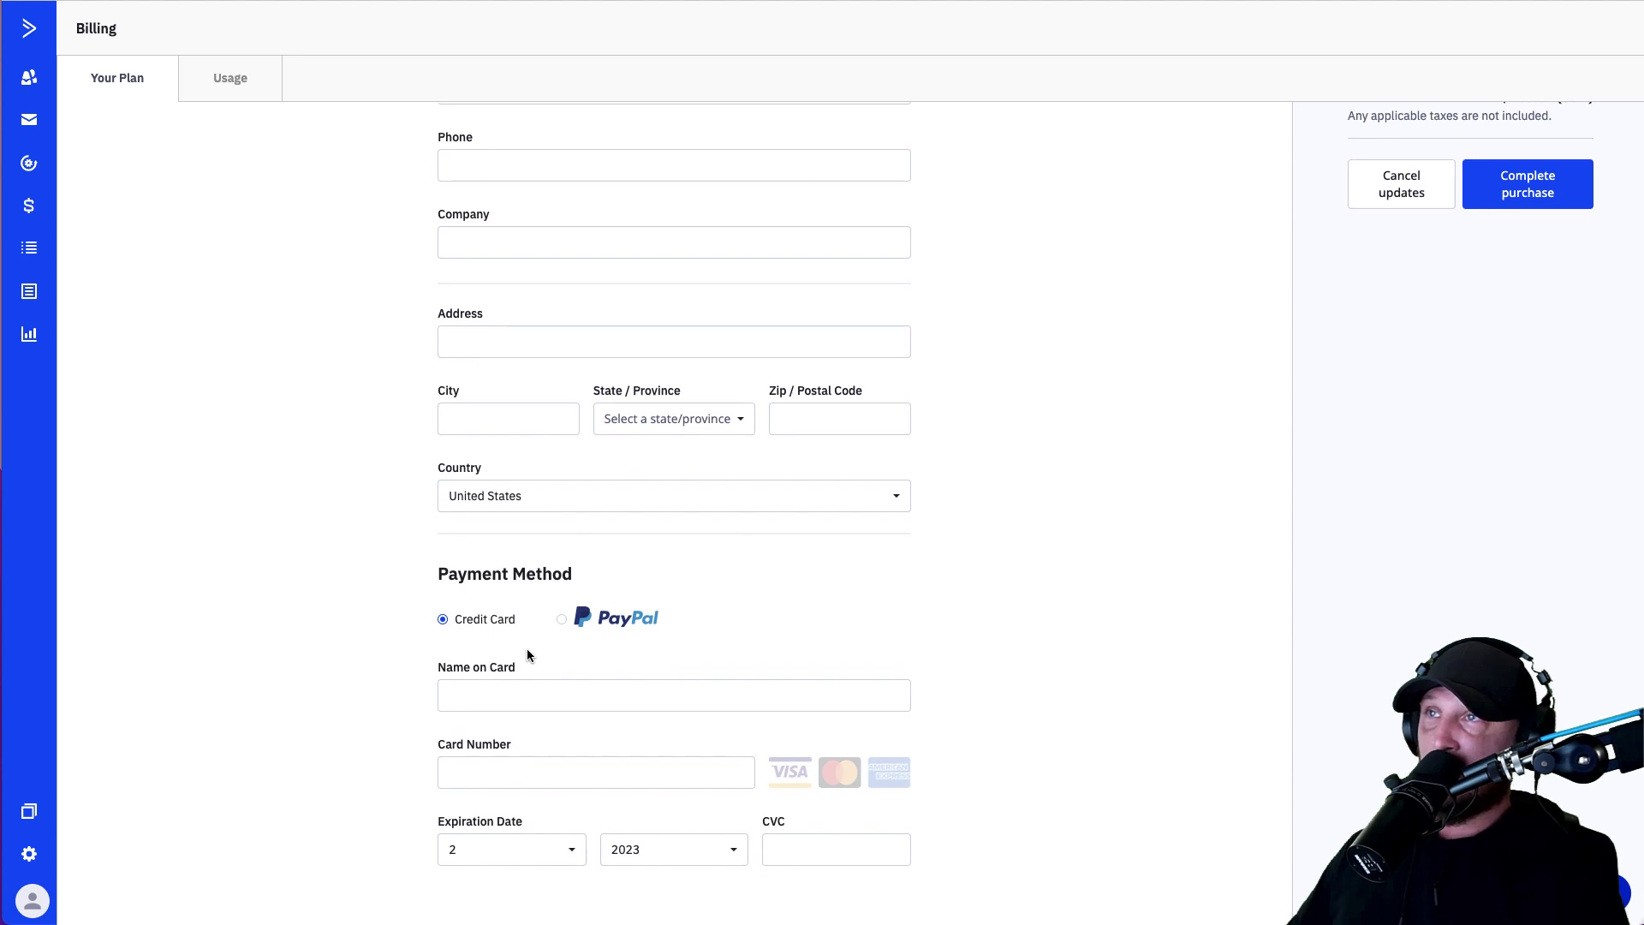
scroll(527, 652, up, 3)
scroll(526, 652, down, 3)
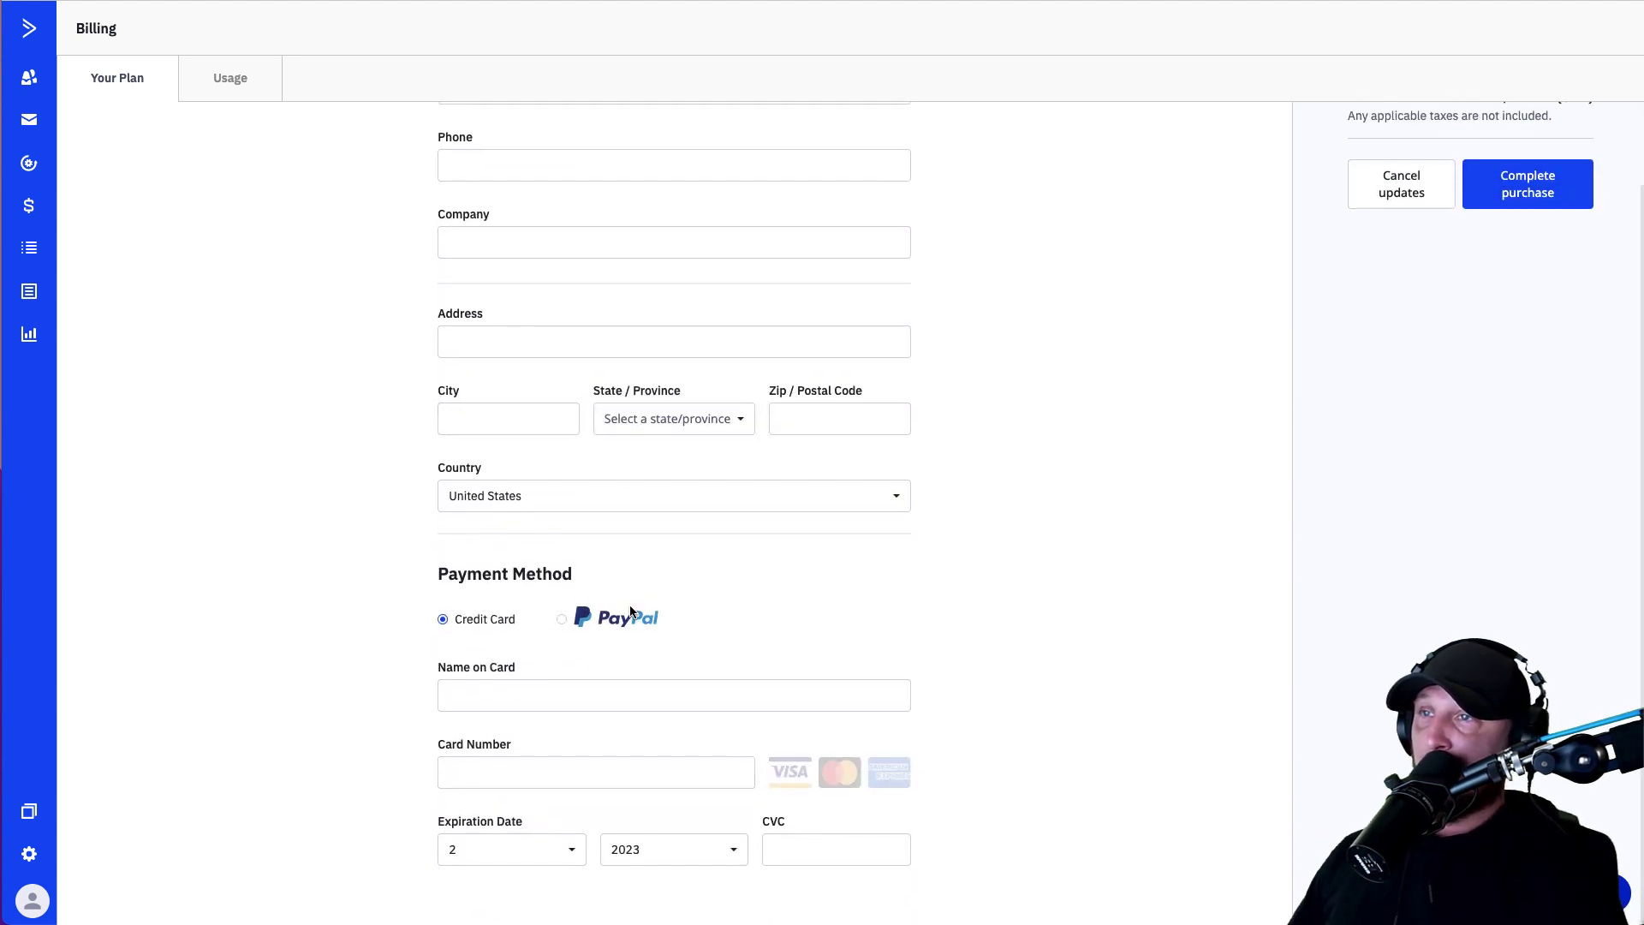
scroll(782, 579, up, 3)
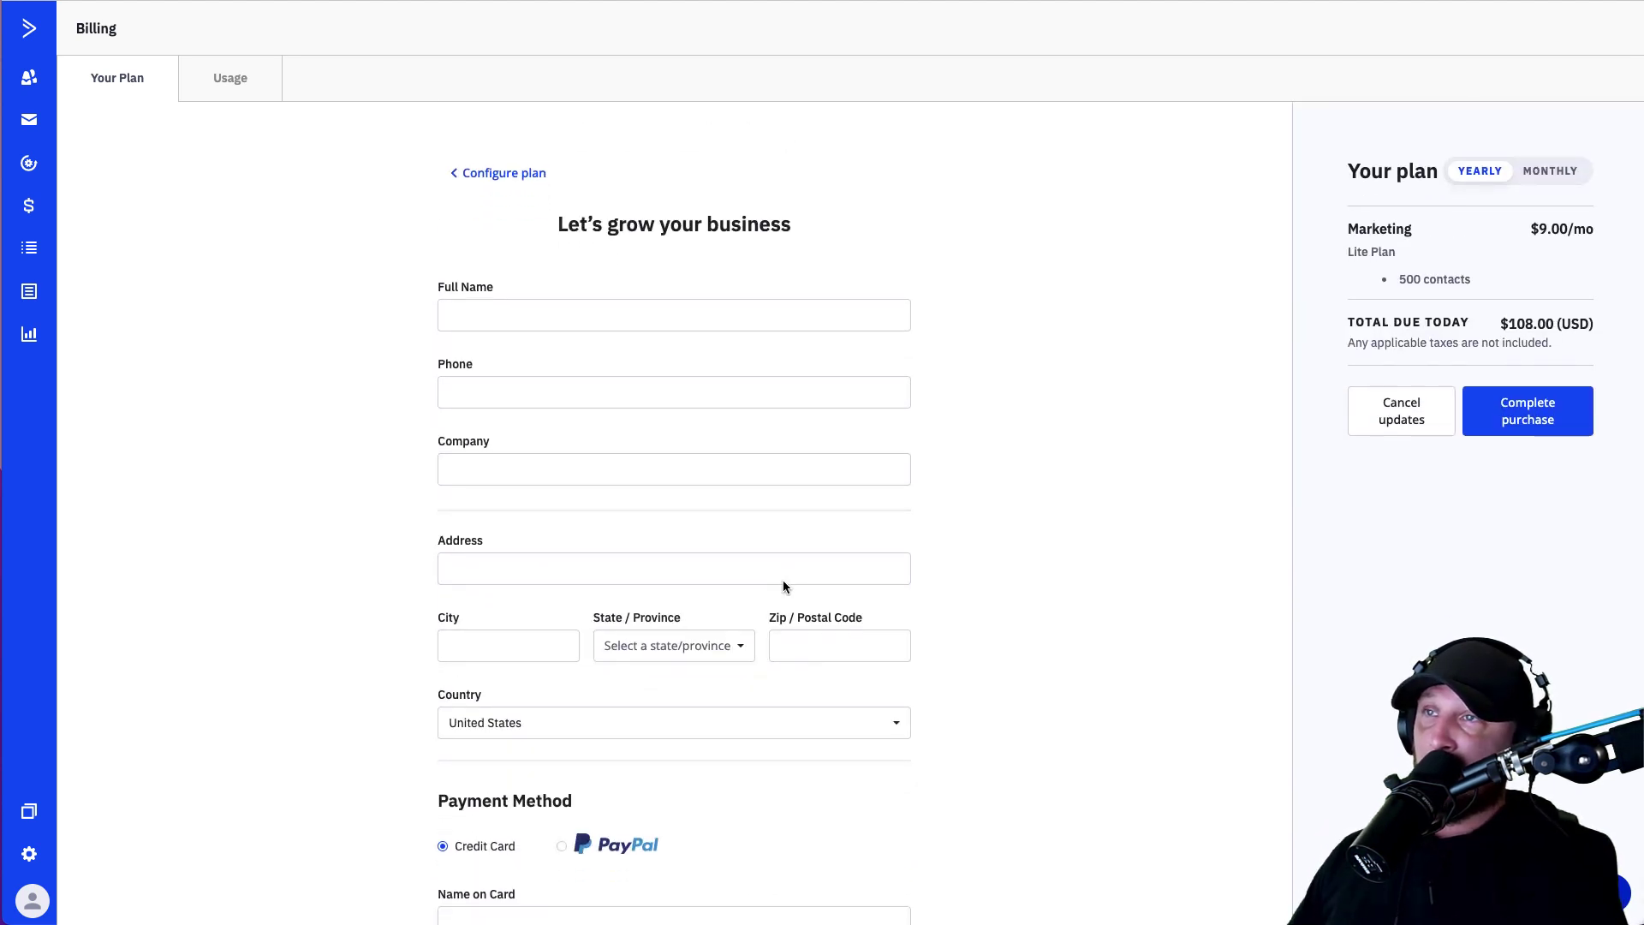
Step: Review the Billing Invoices and Usage tabs, then go to the dashboard and Contacts
click(599, 294)
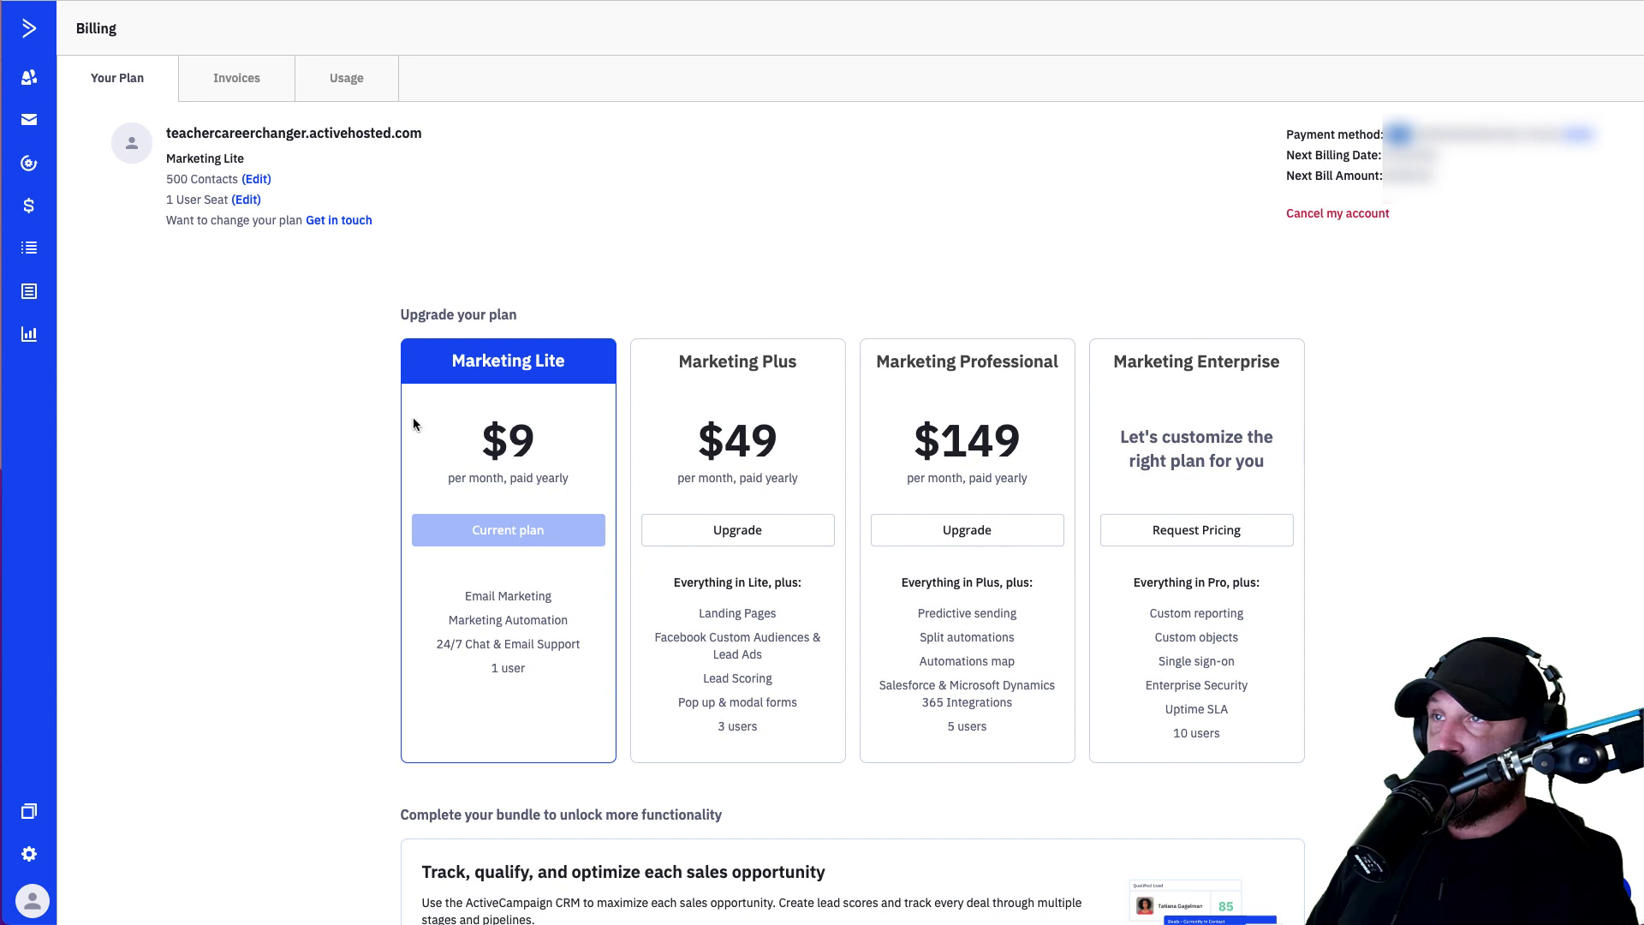
click(232, 82)
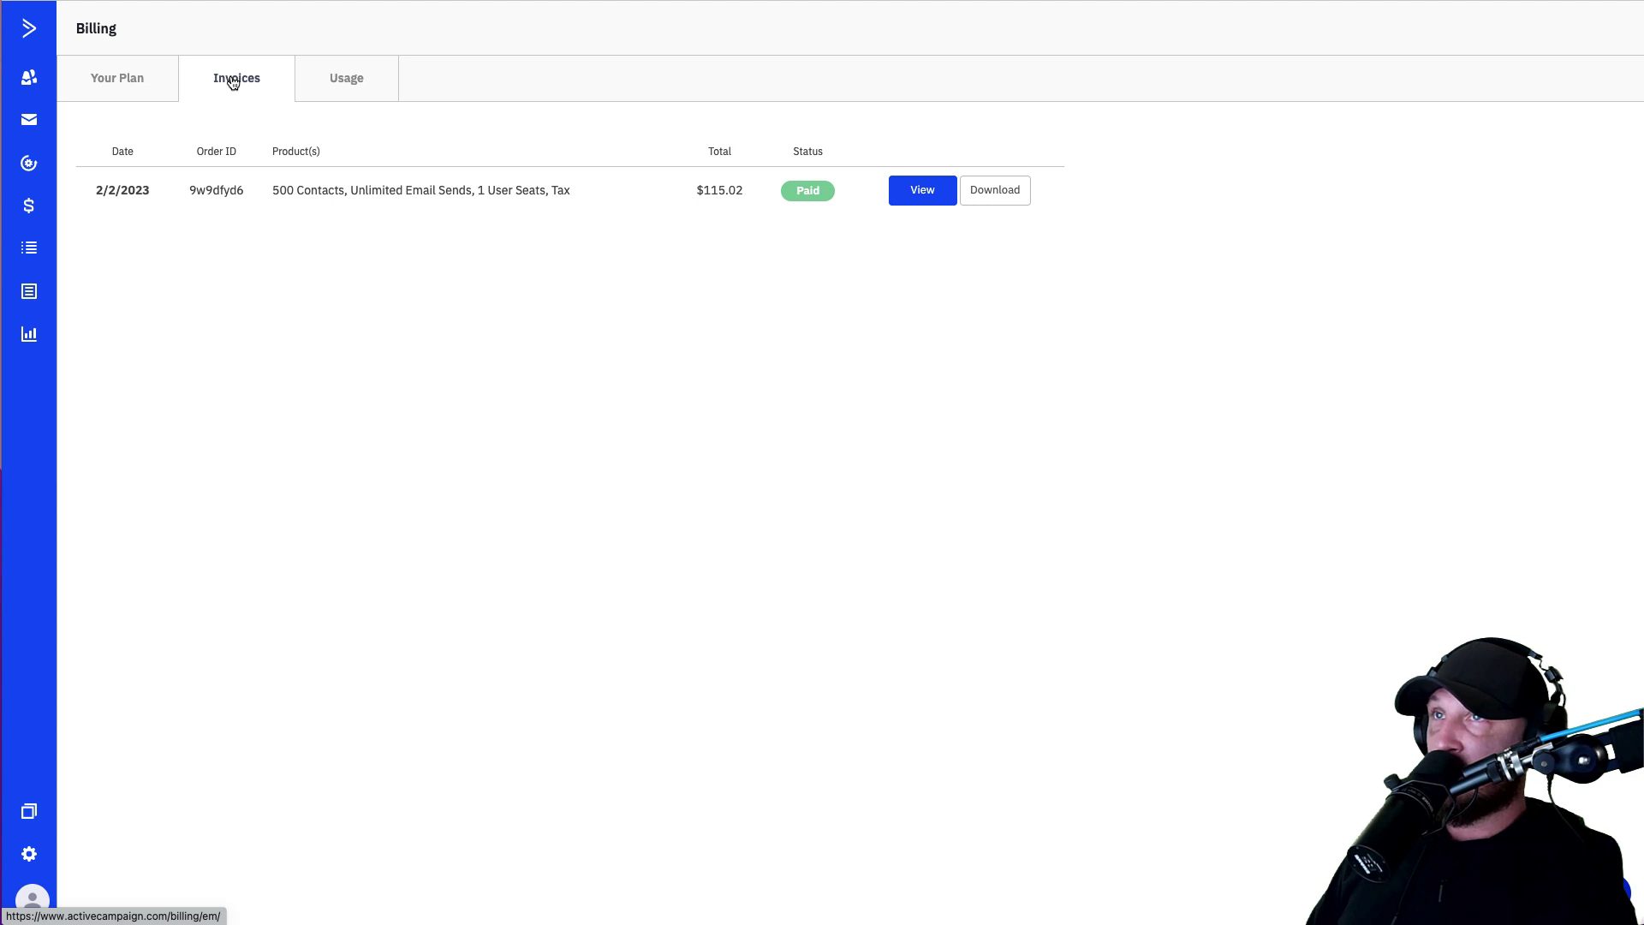
click(366, 81)
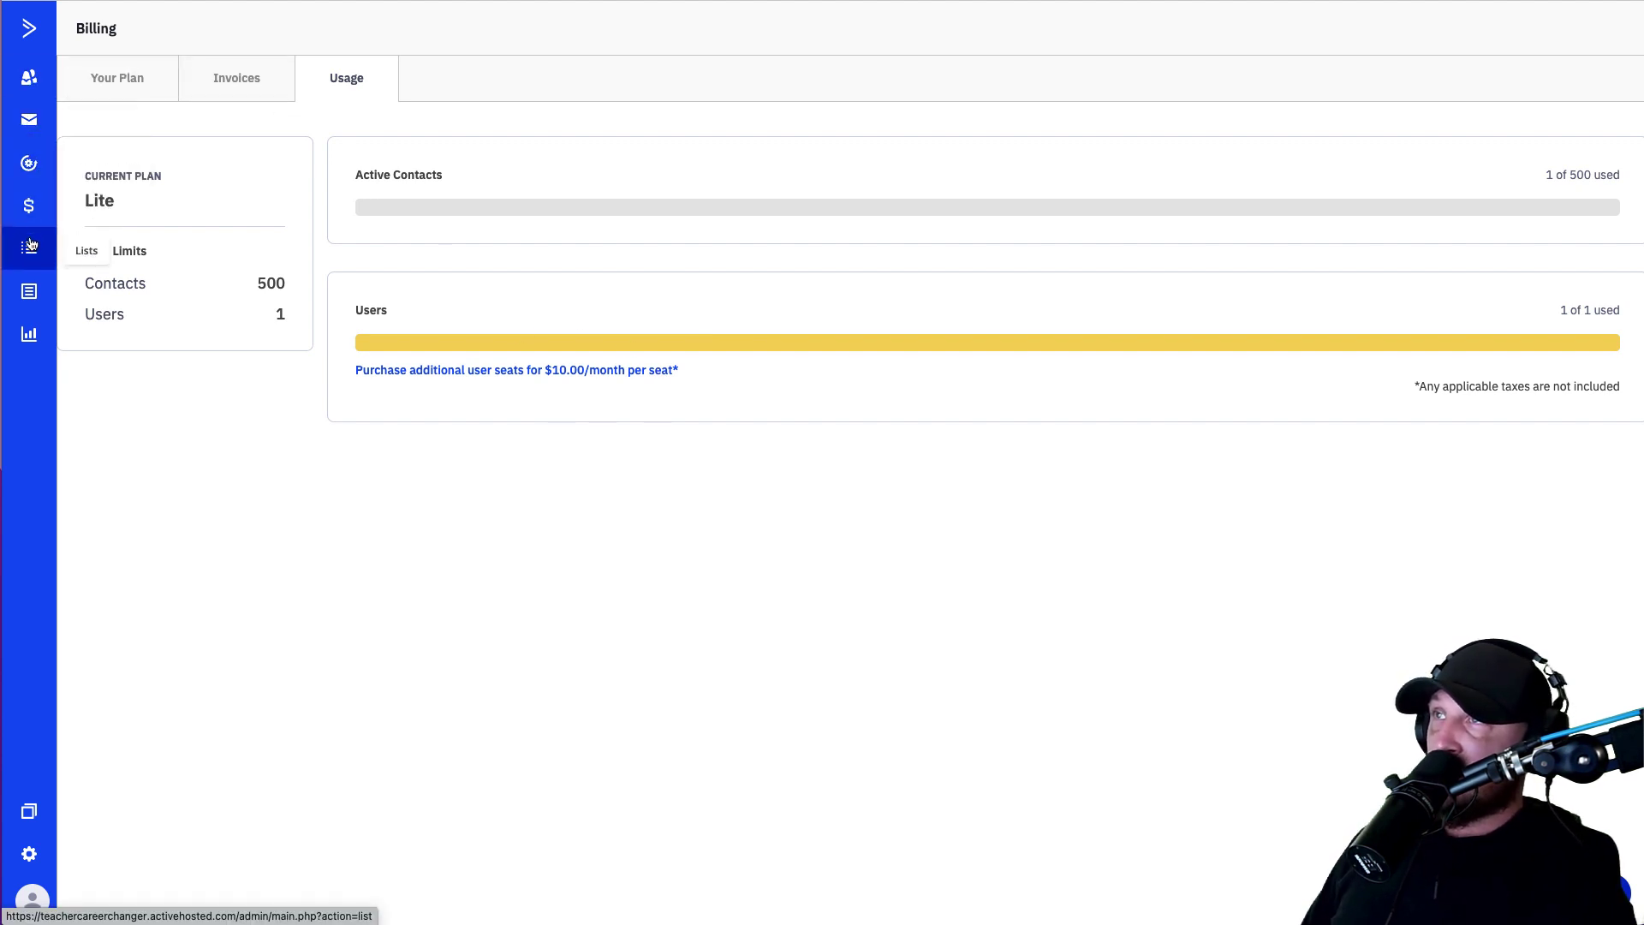
click(28, 33)
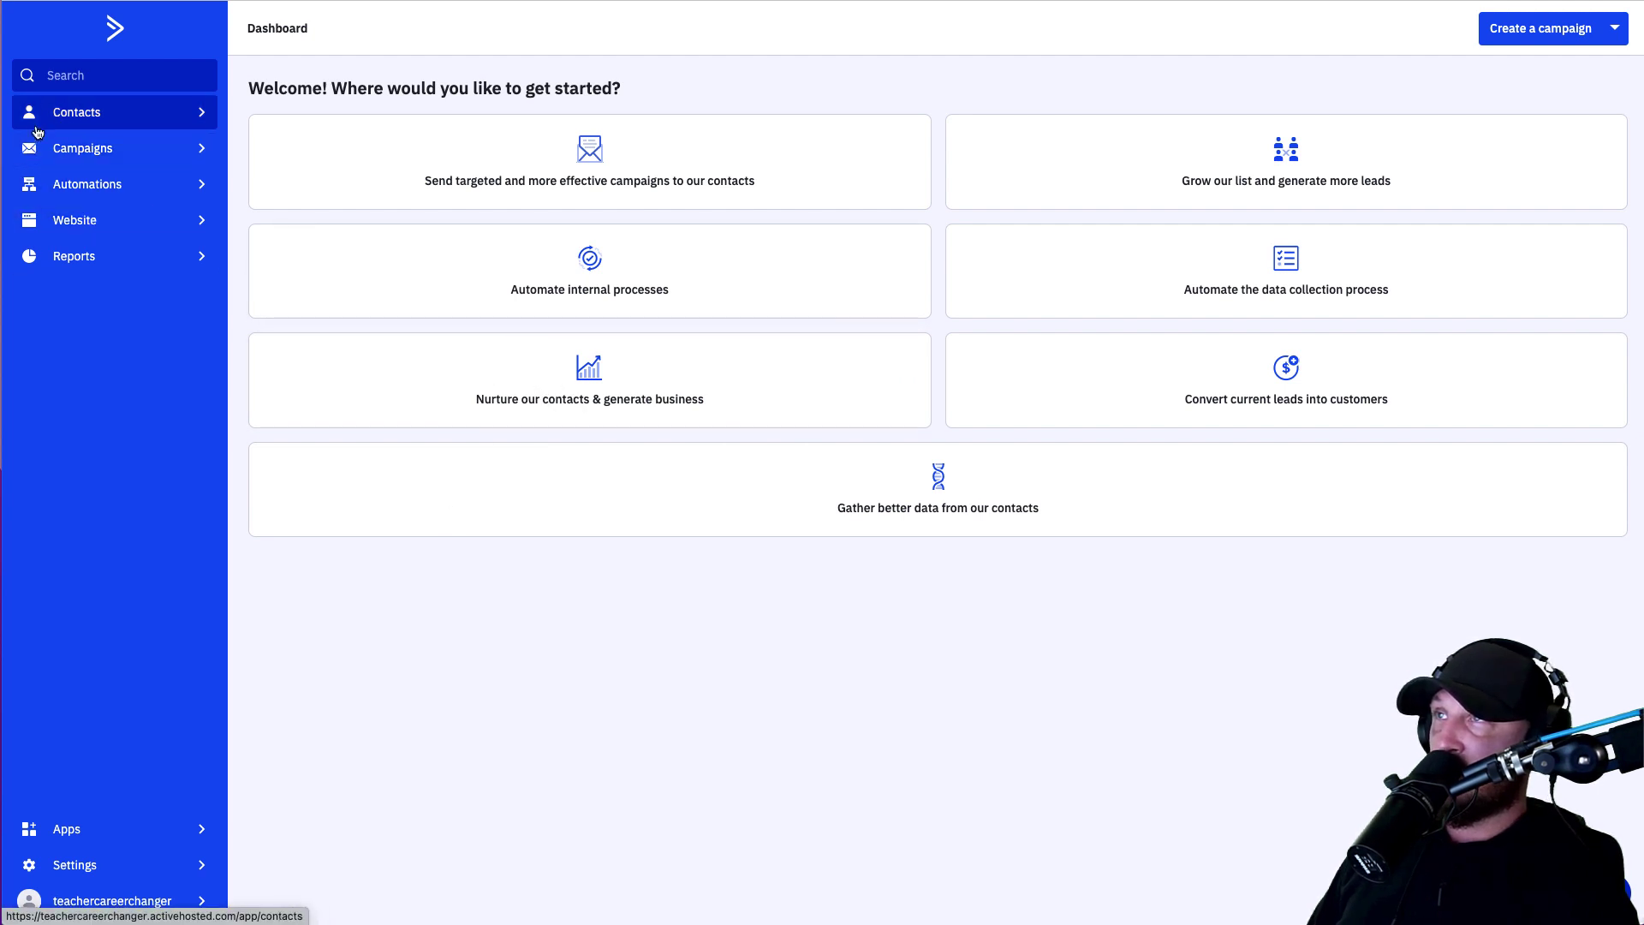
click(178, 121)
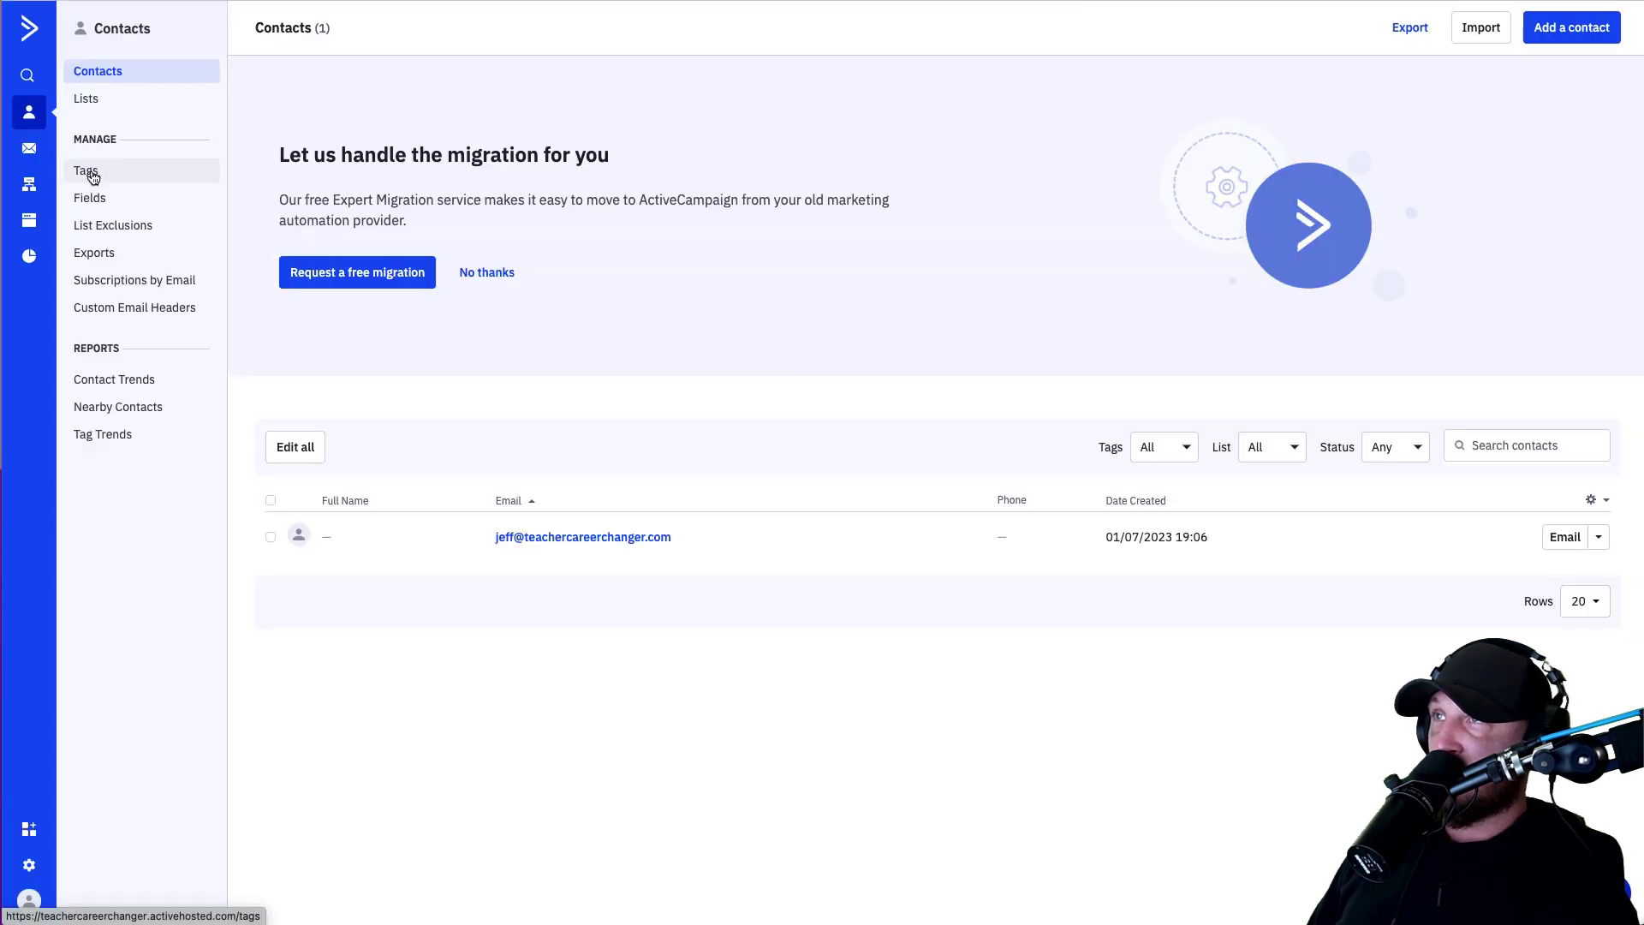
Step: Add tags 1st through 5th Grade - M and UCM ALL - M on Manage Tags
click(94, 178)
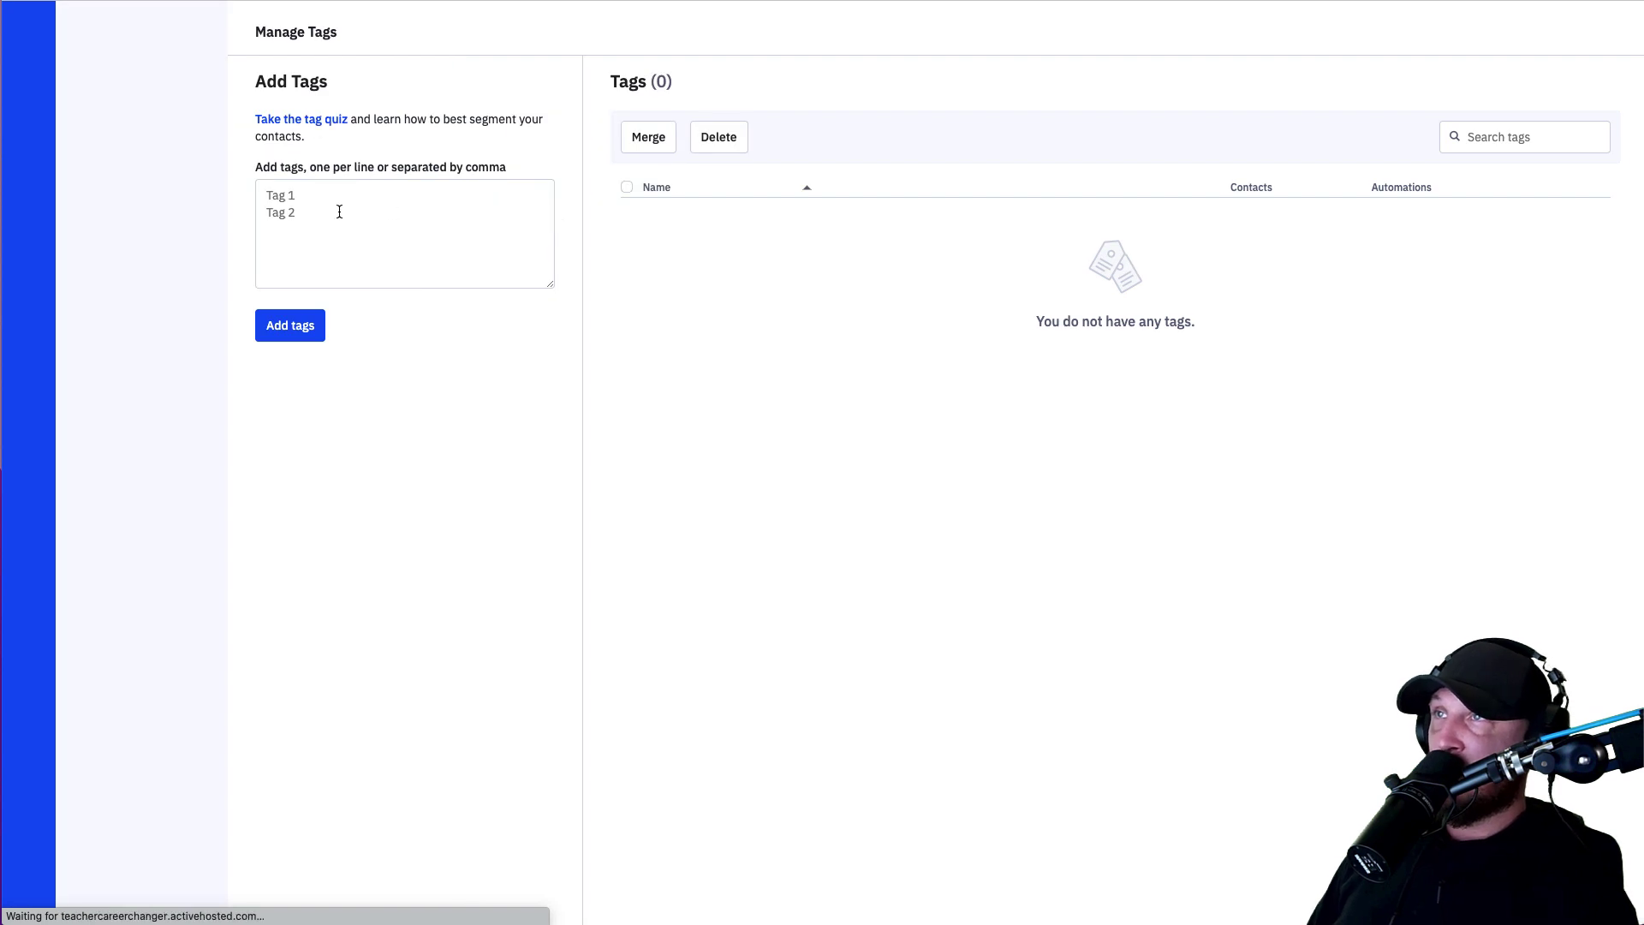
click(332, 199)
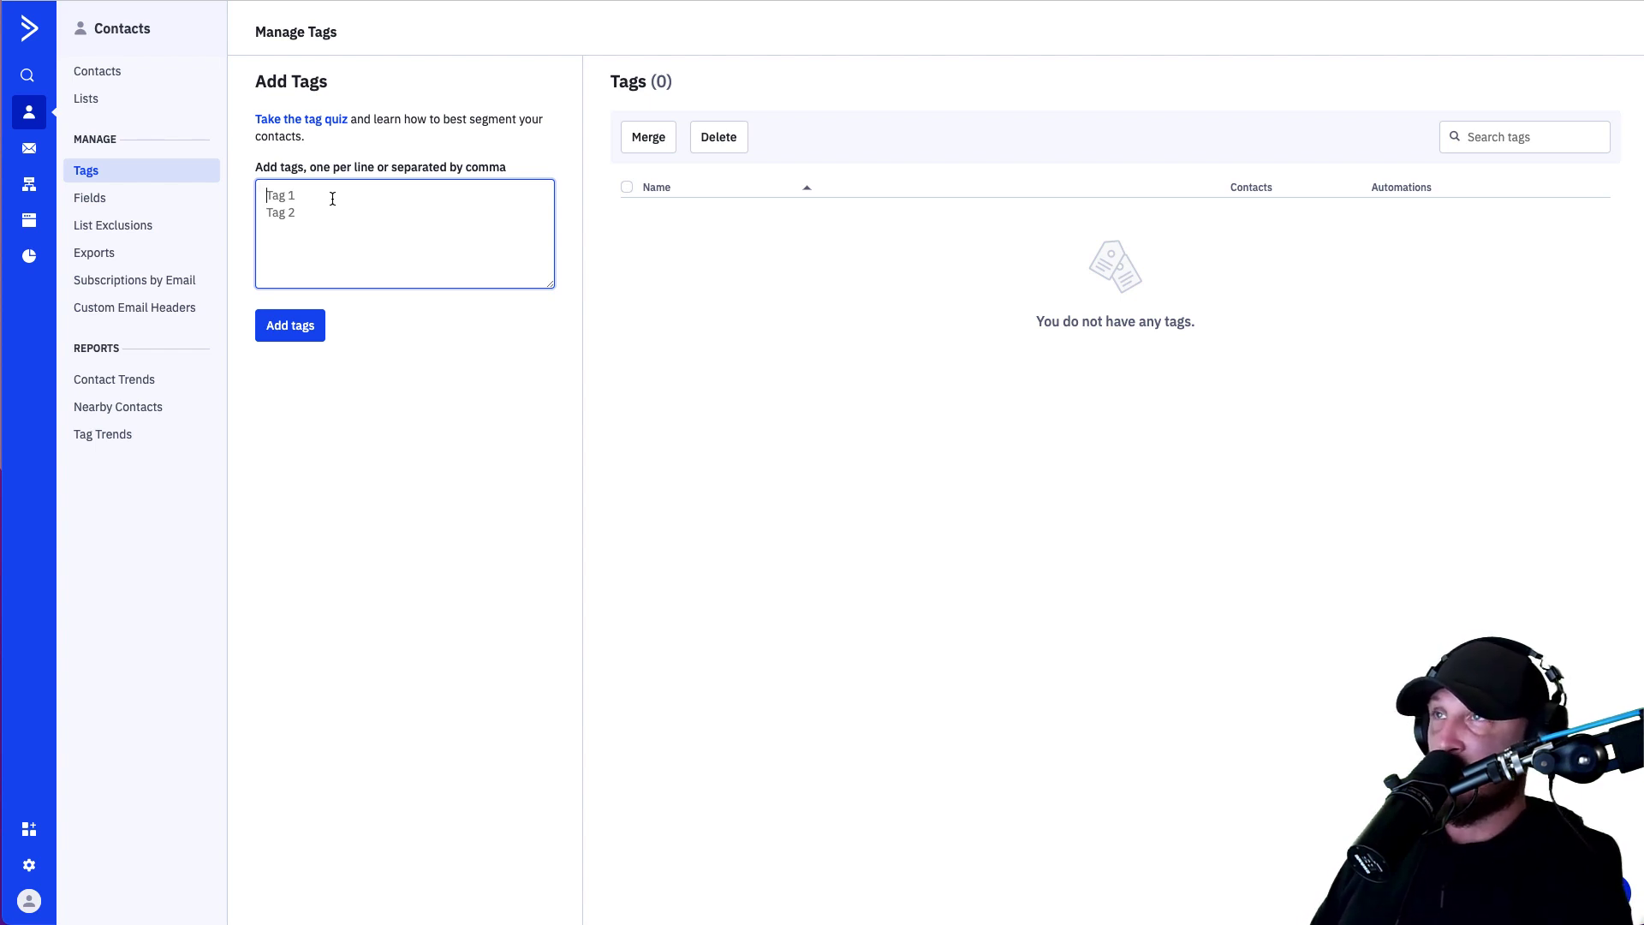
text(1st Grade - M 2nd Grade - M 3rd Grade - M 4th Grade - M 5th Grade - M UCM ALL - M)
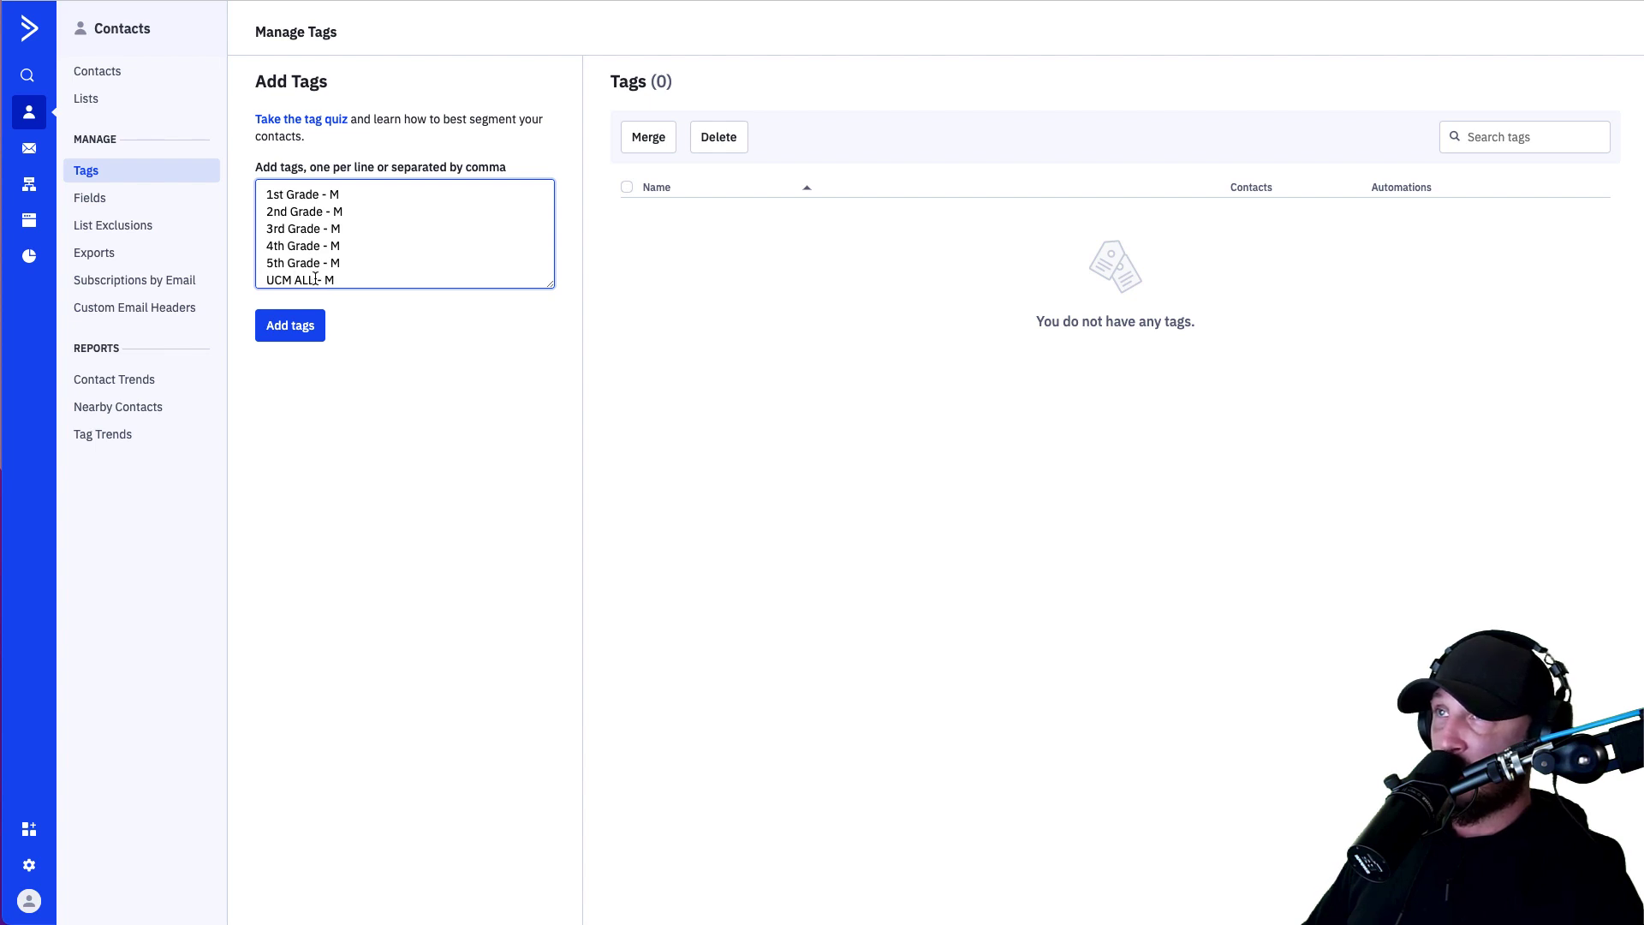
click(280, 334)
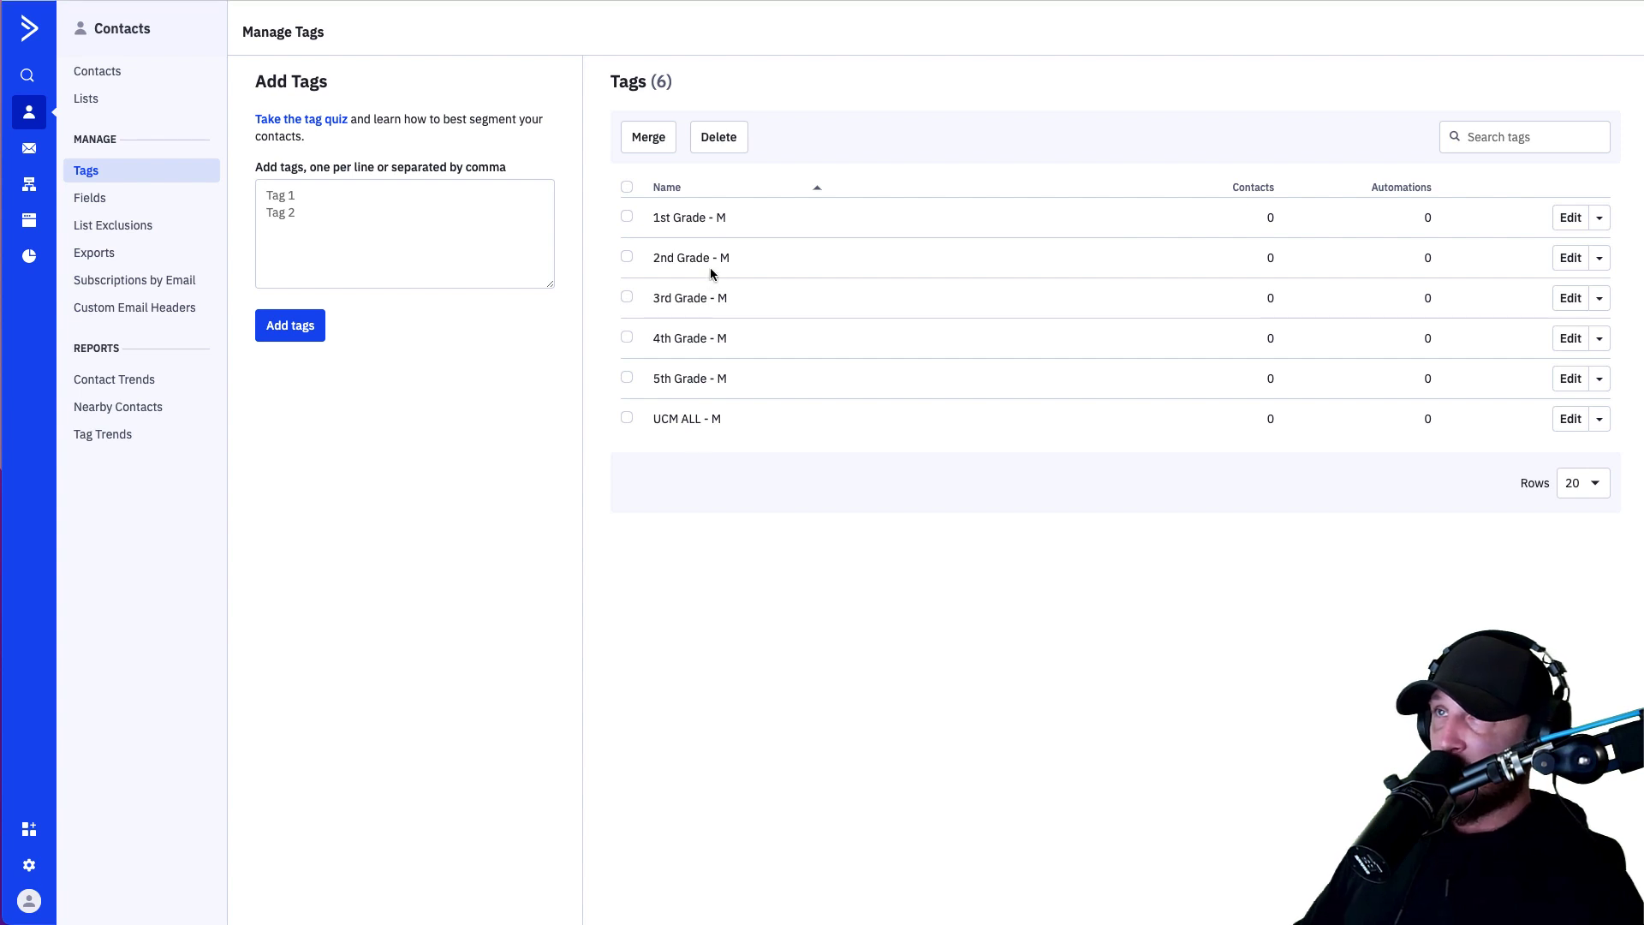
Step: Create the UCM - CANCEL tag, then switch to ThriveCart's Behavior rules tab
click(308, 201)
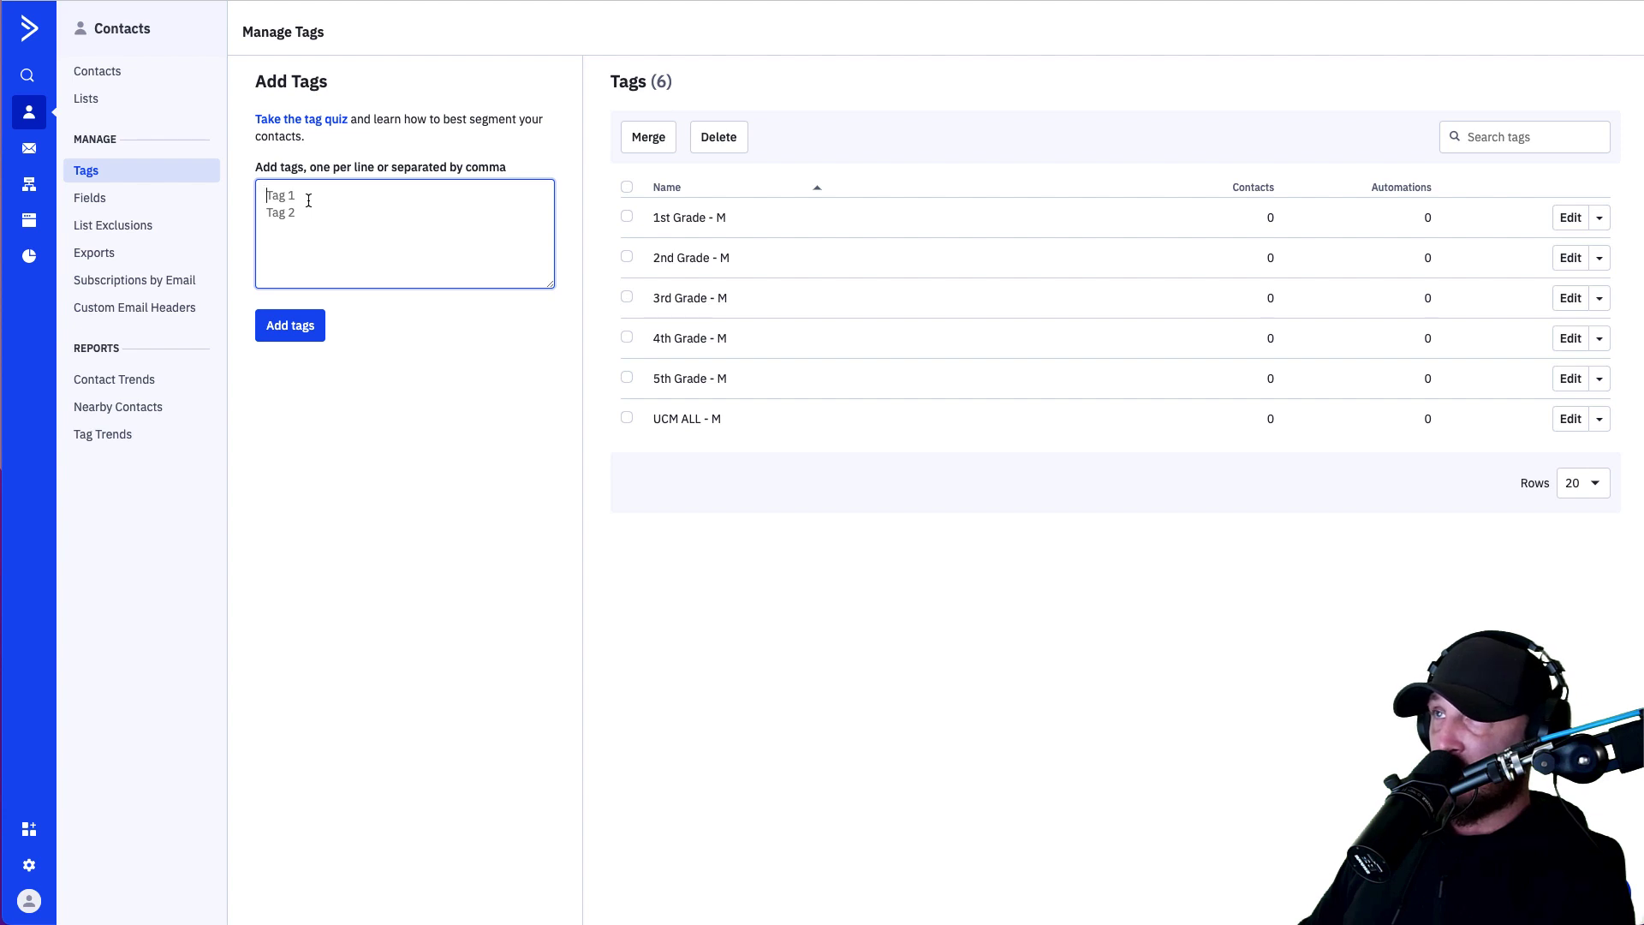
text(UCM - CANCEL)
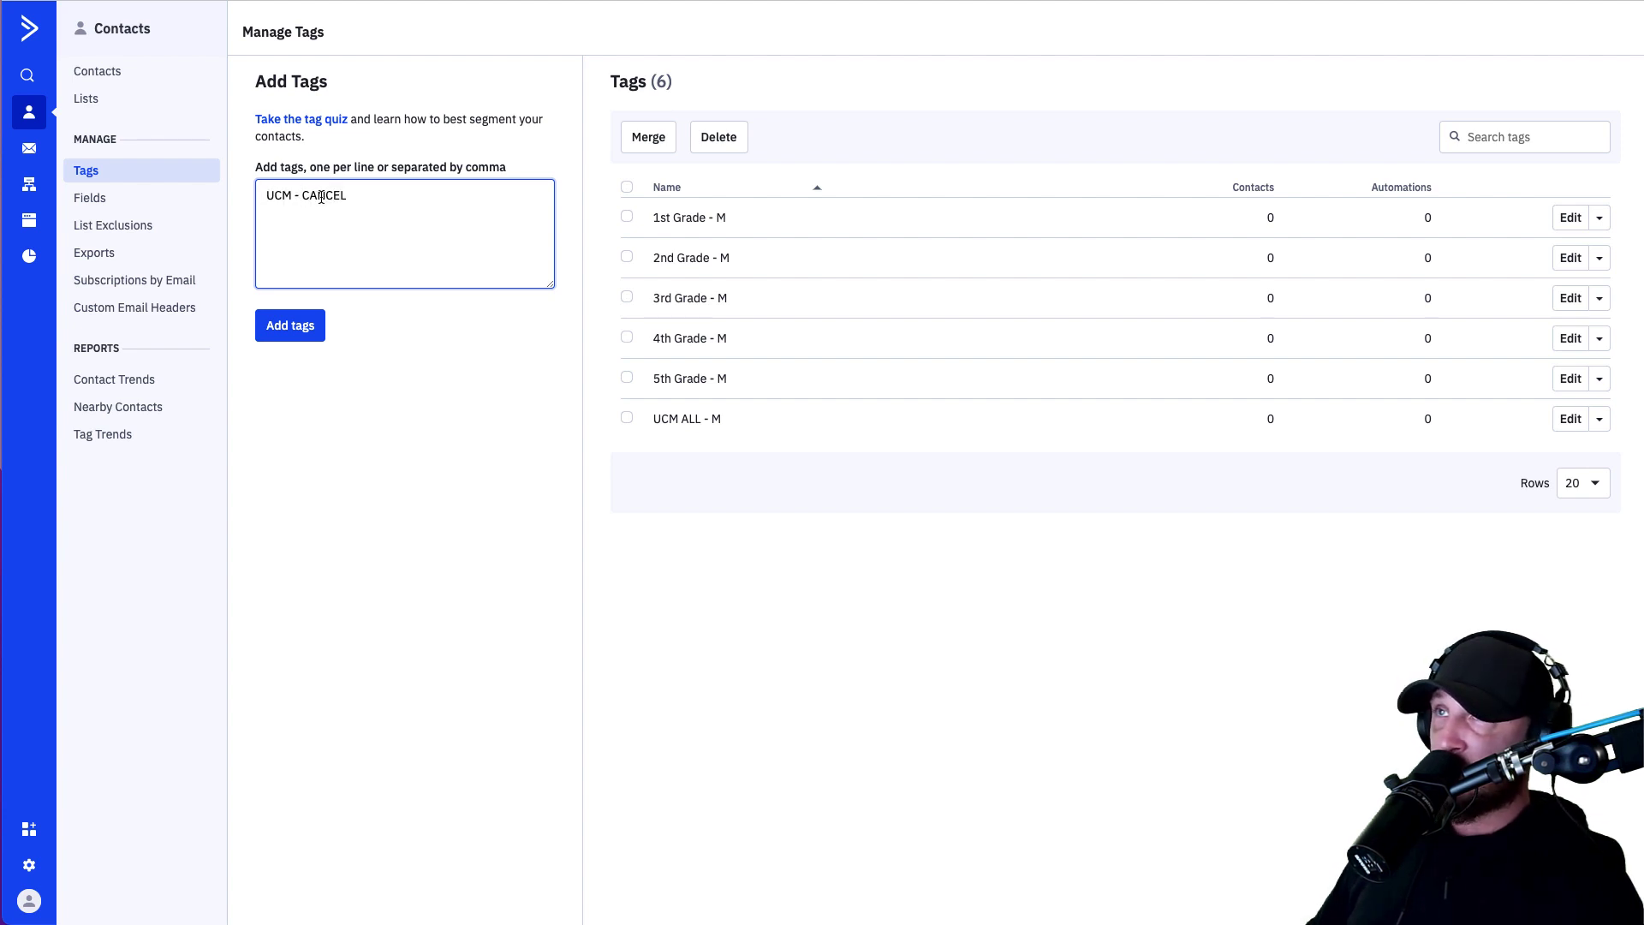
click(302, 195)
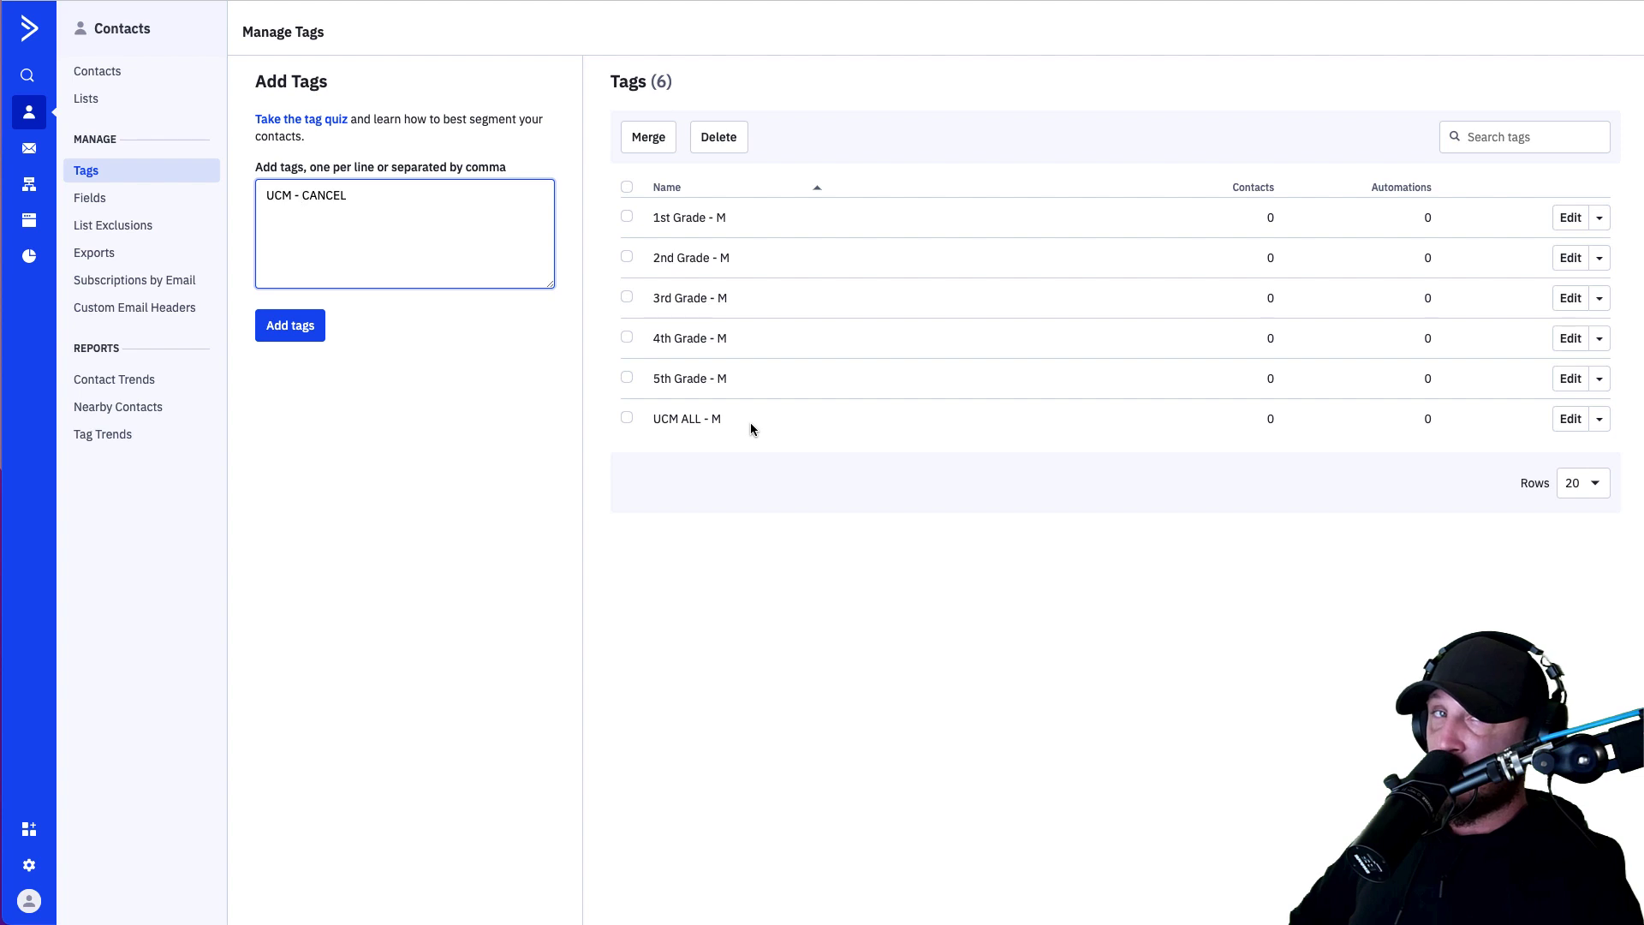
click(302, 196)
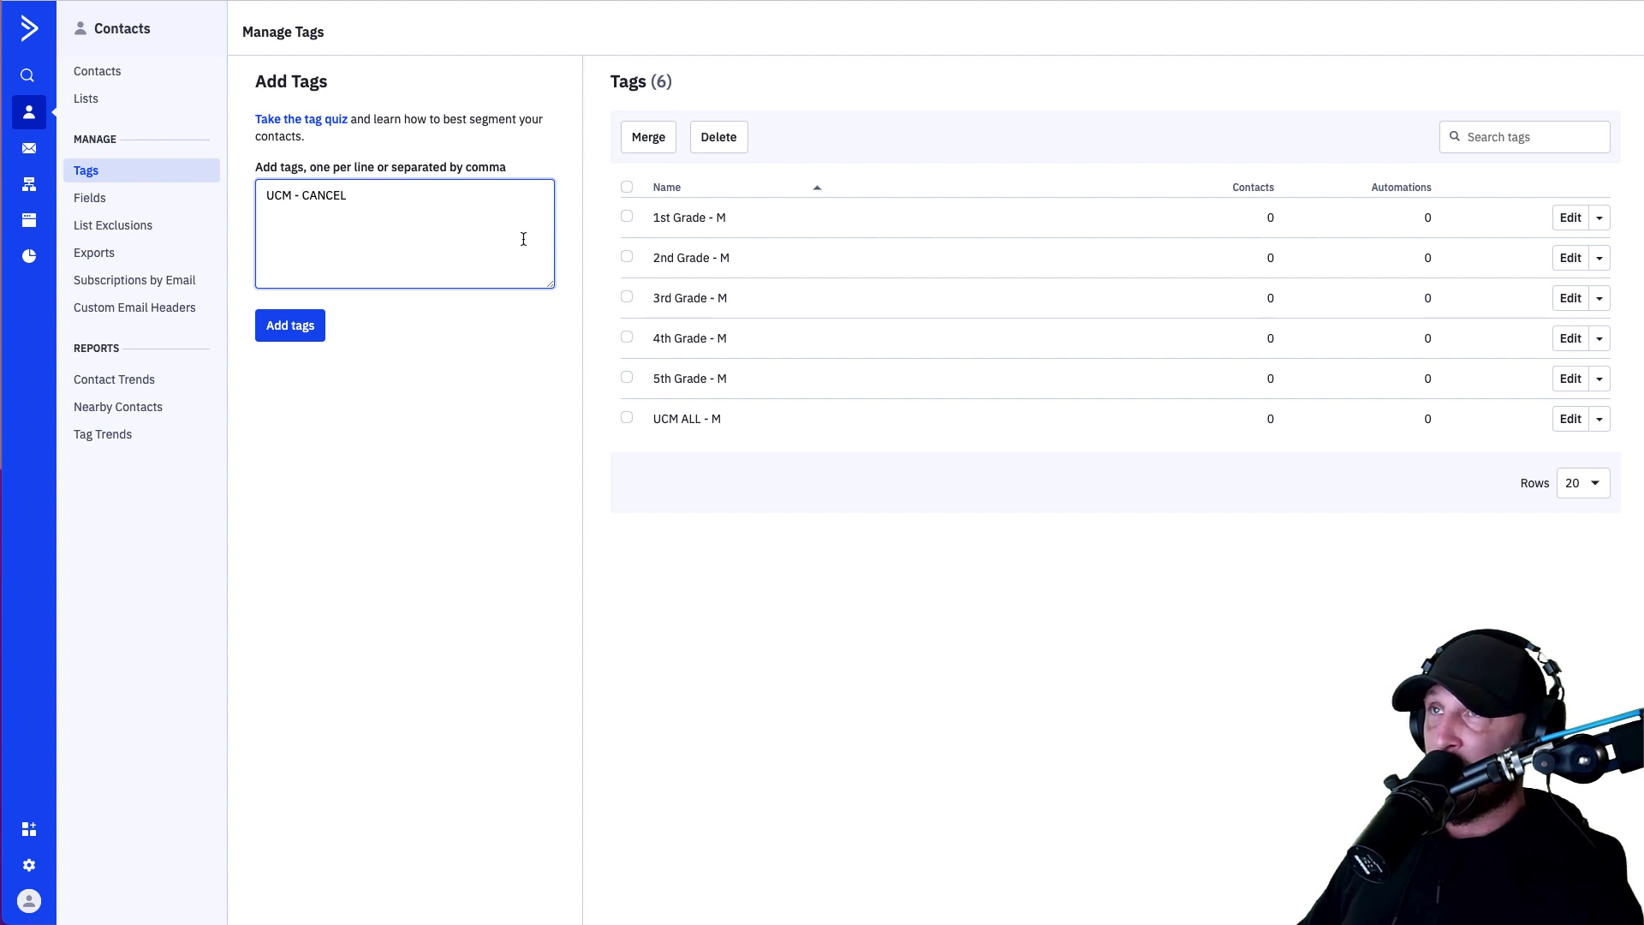
click(675, 567)
click(293, 327)
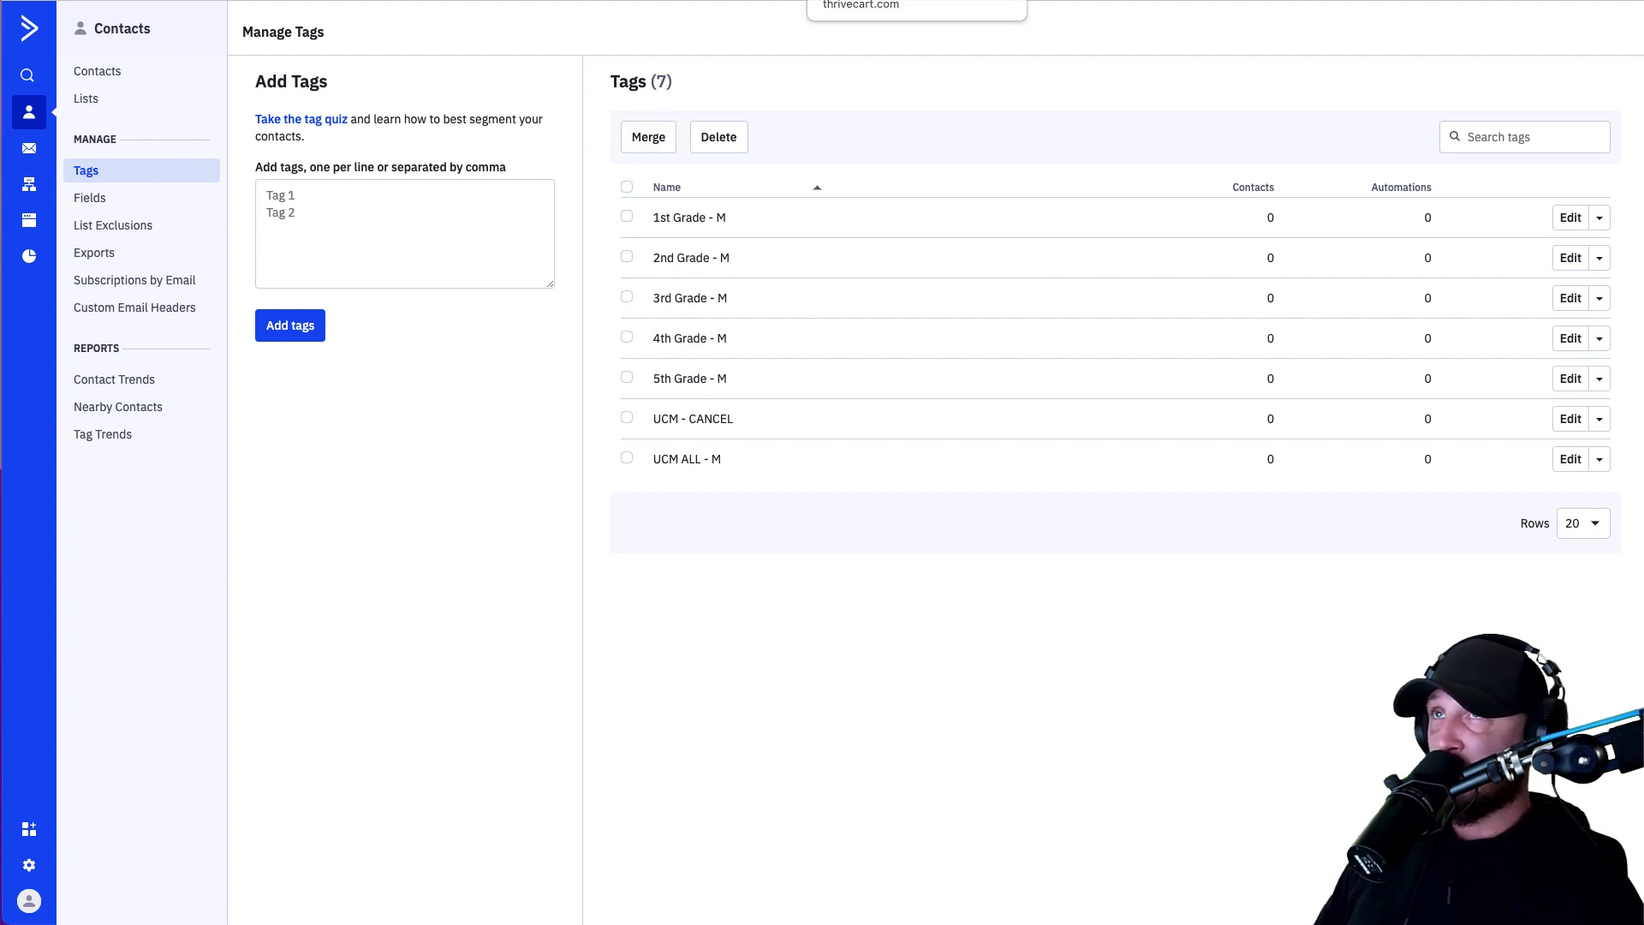
click(856, 0)
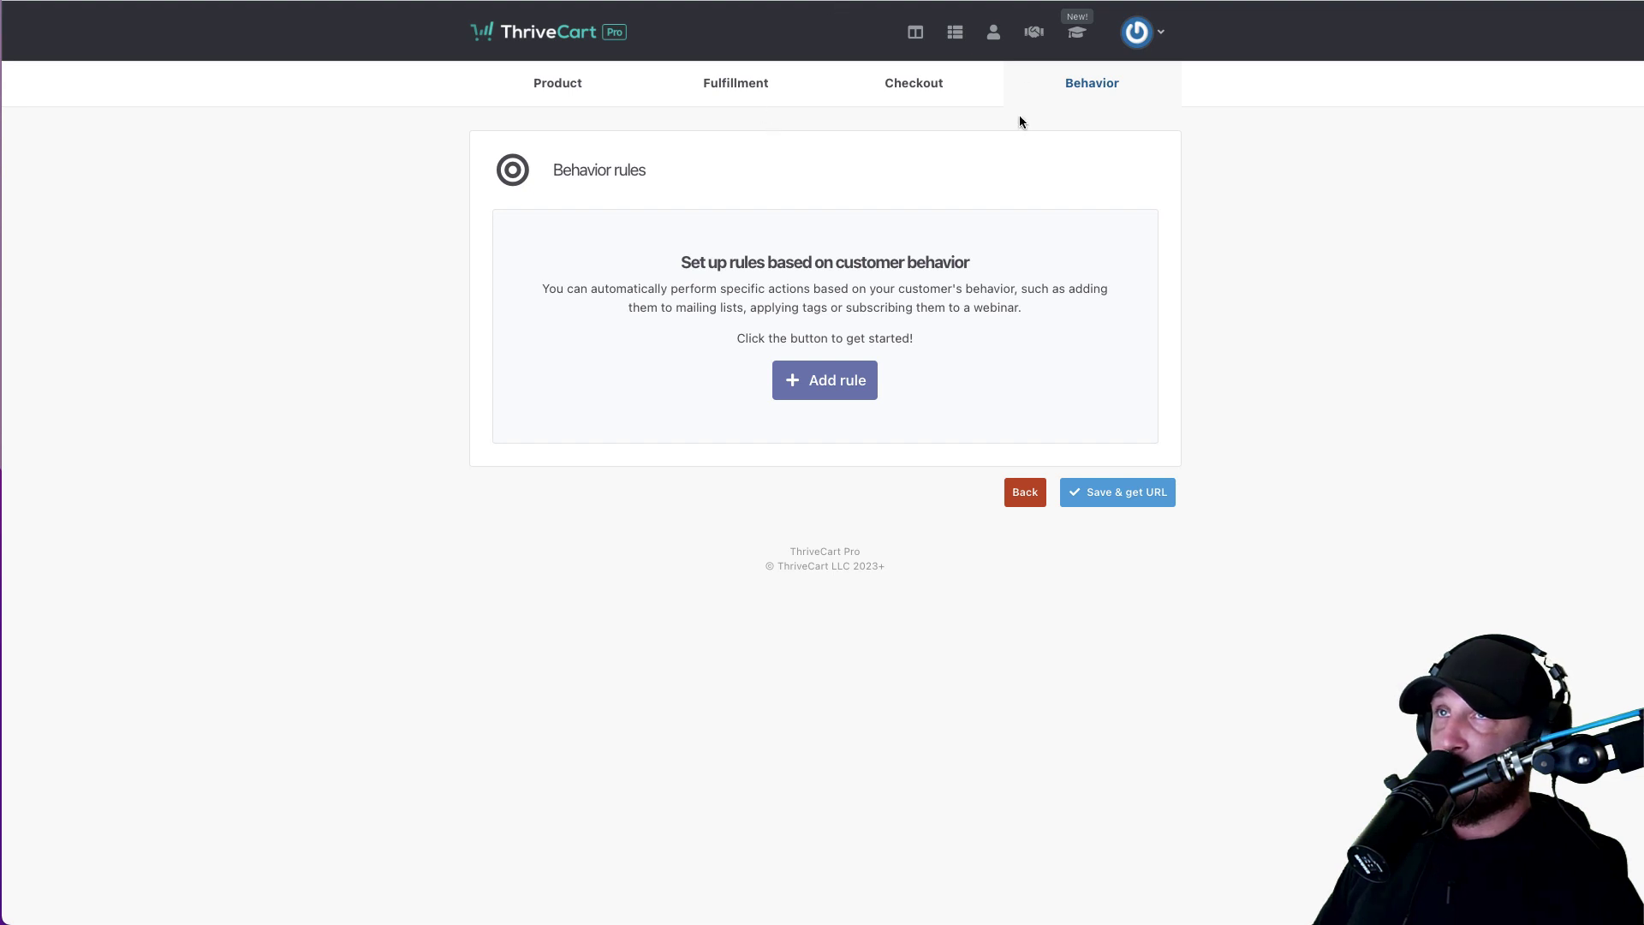
Step: Save a rule: on main product purchase, apply the existing ActiveCampaign tag UCM ALL - M
click(824, 381)
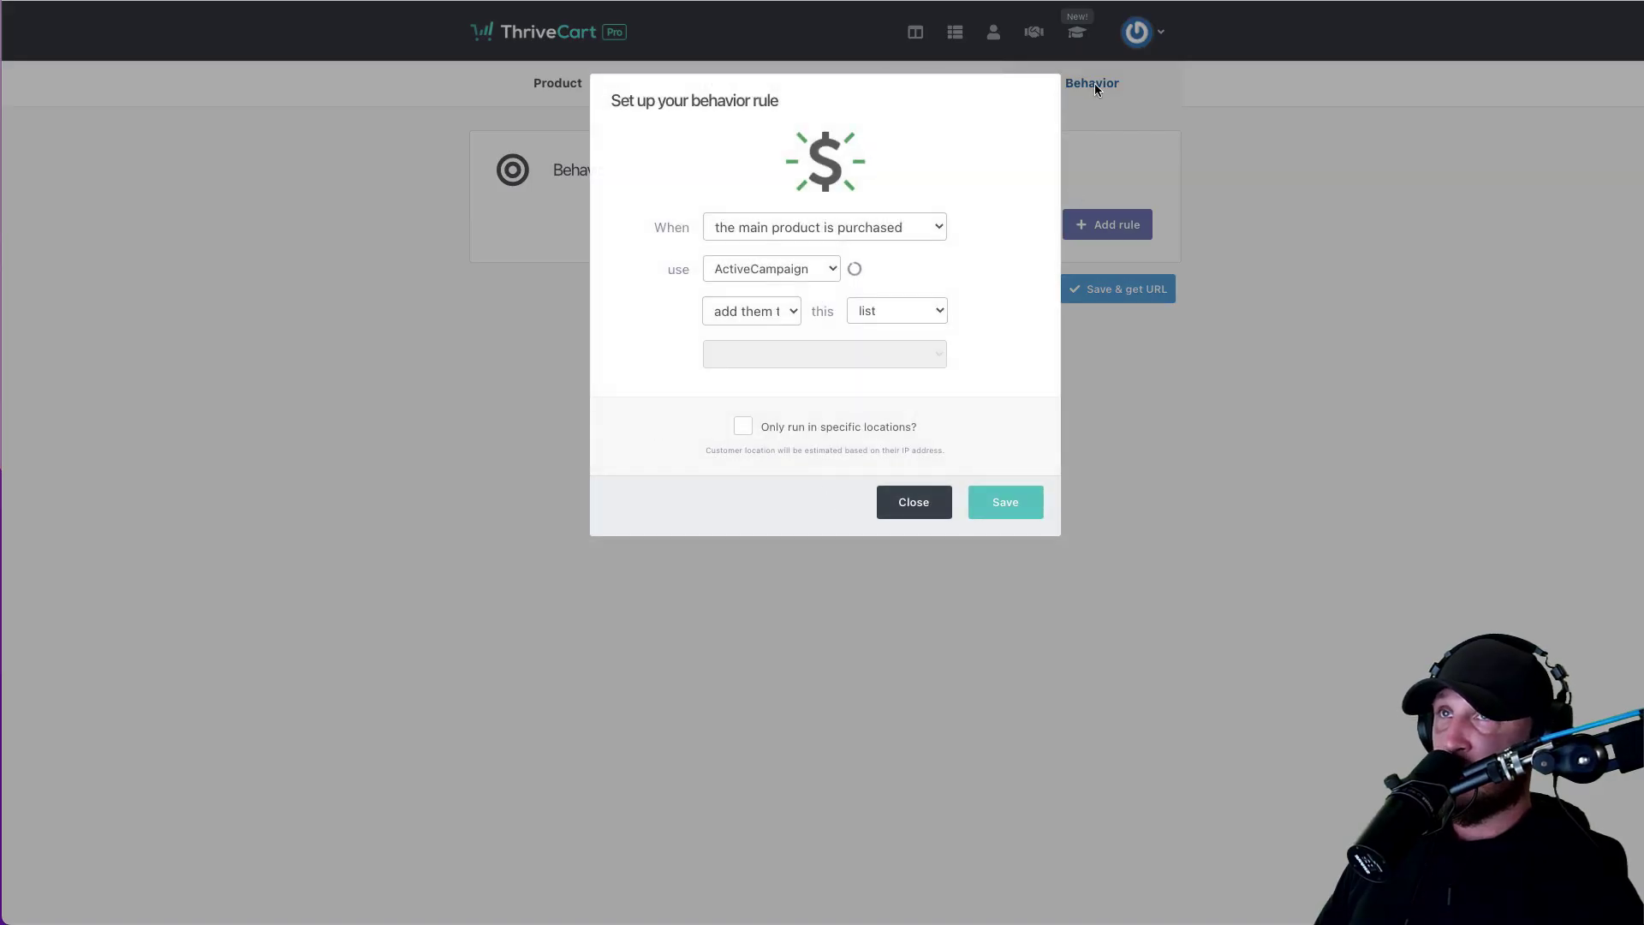
click(766, 231)
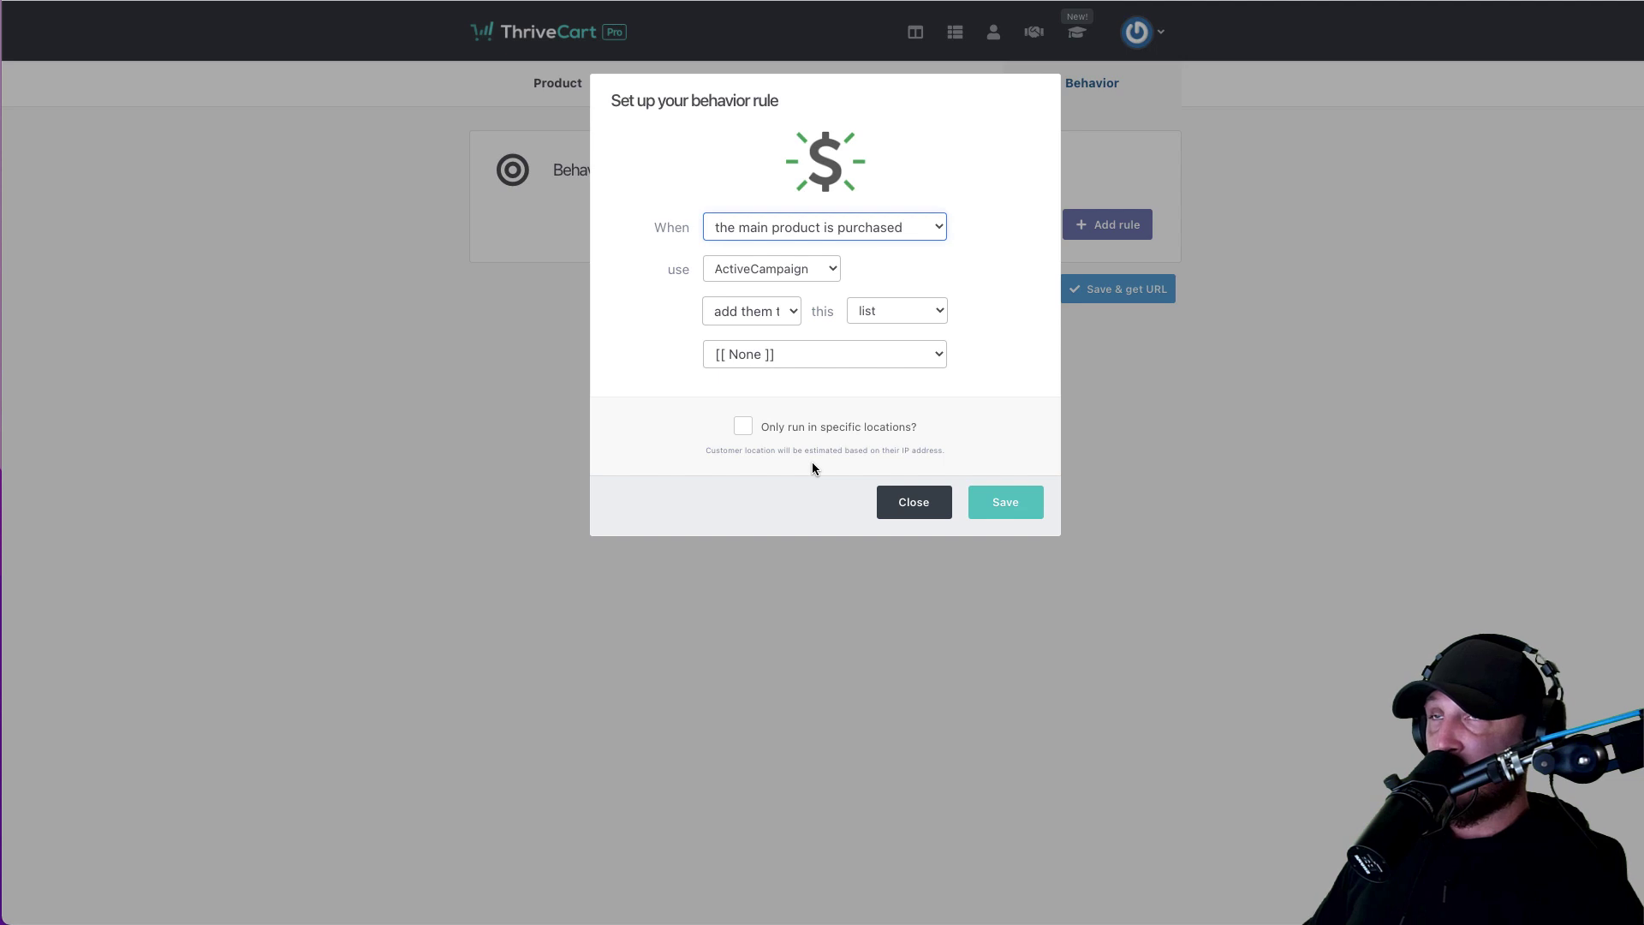
click(730, 228)
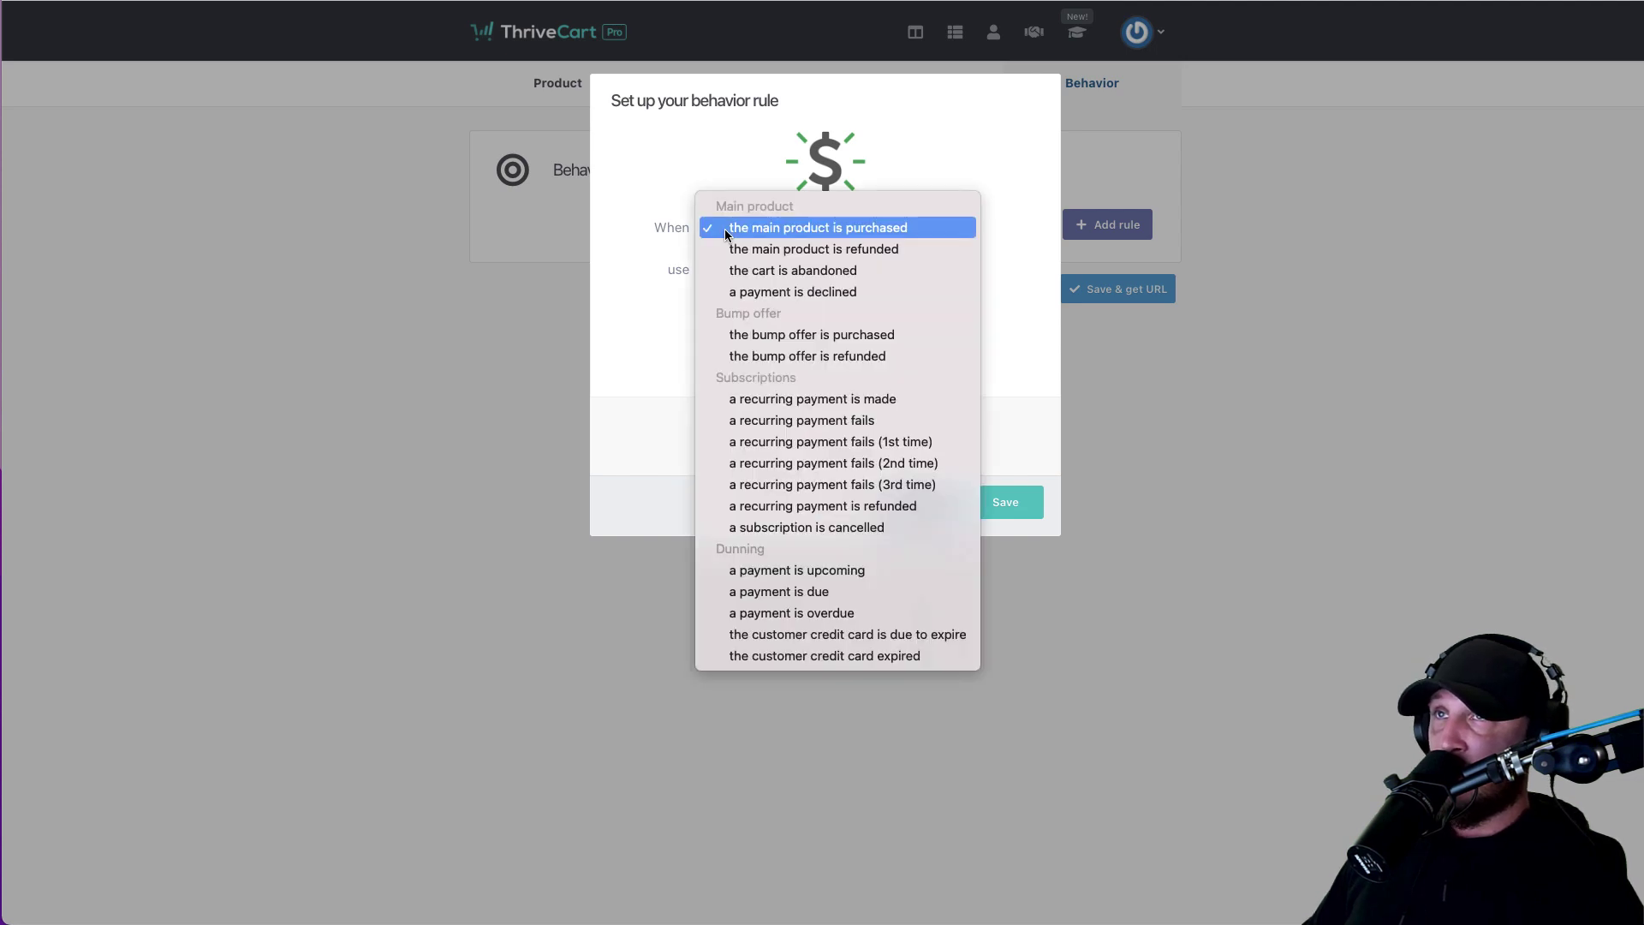
click(729, 231)
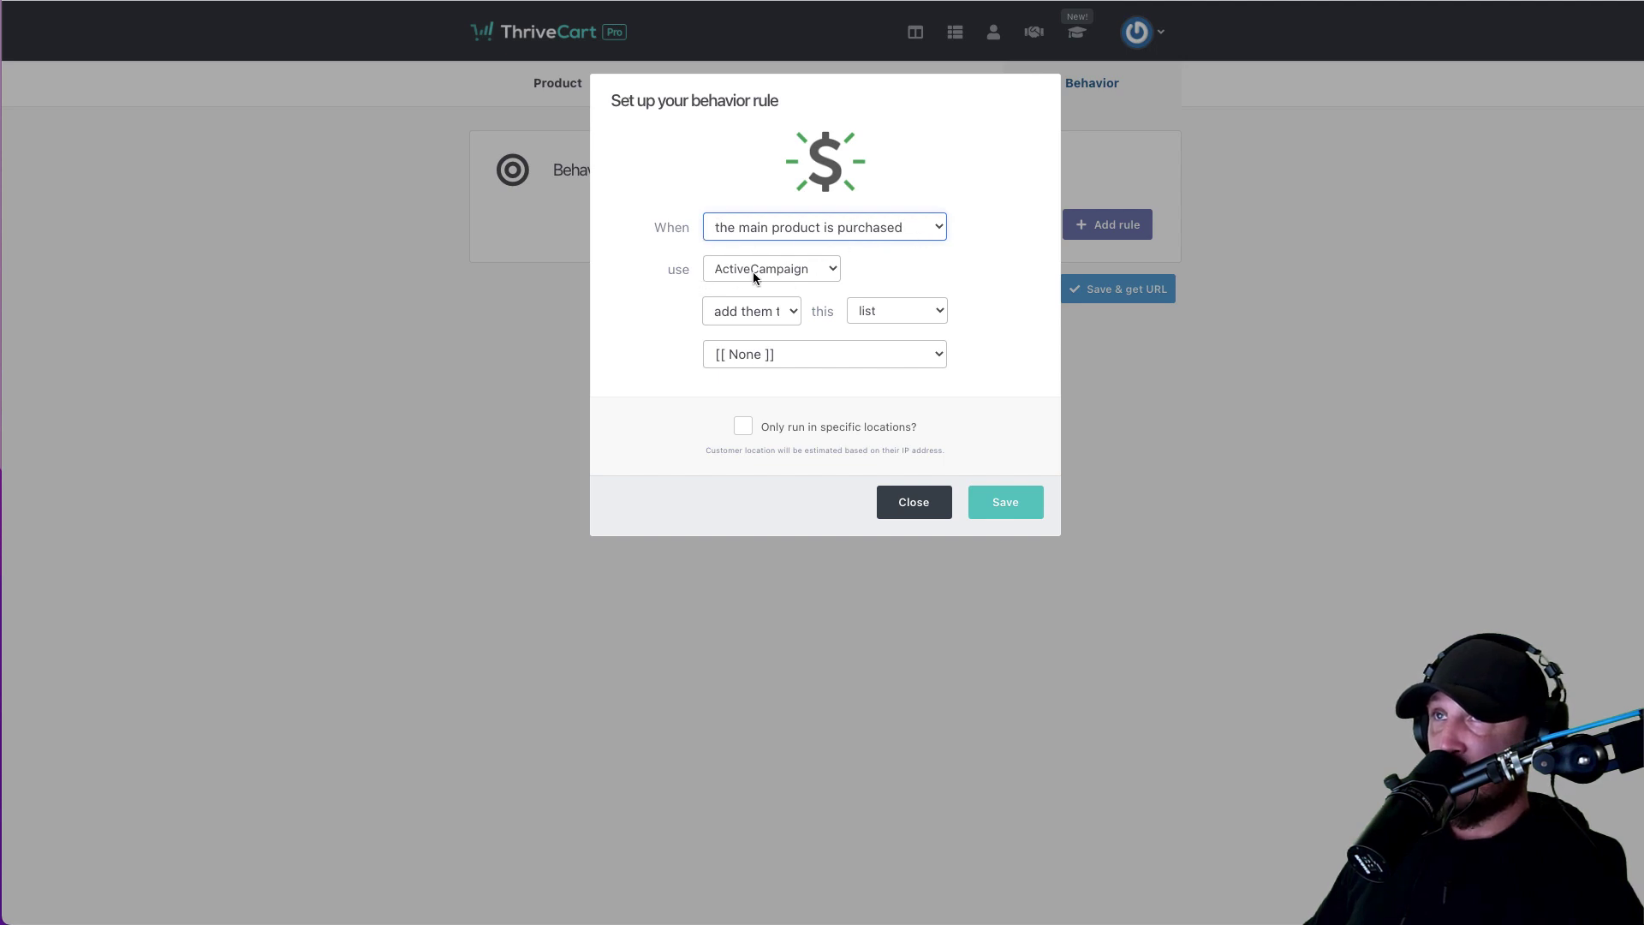
click(745, 312)
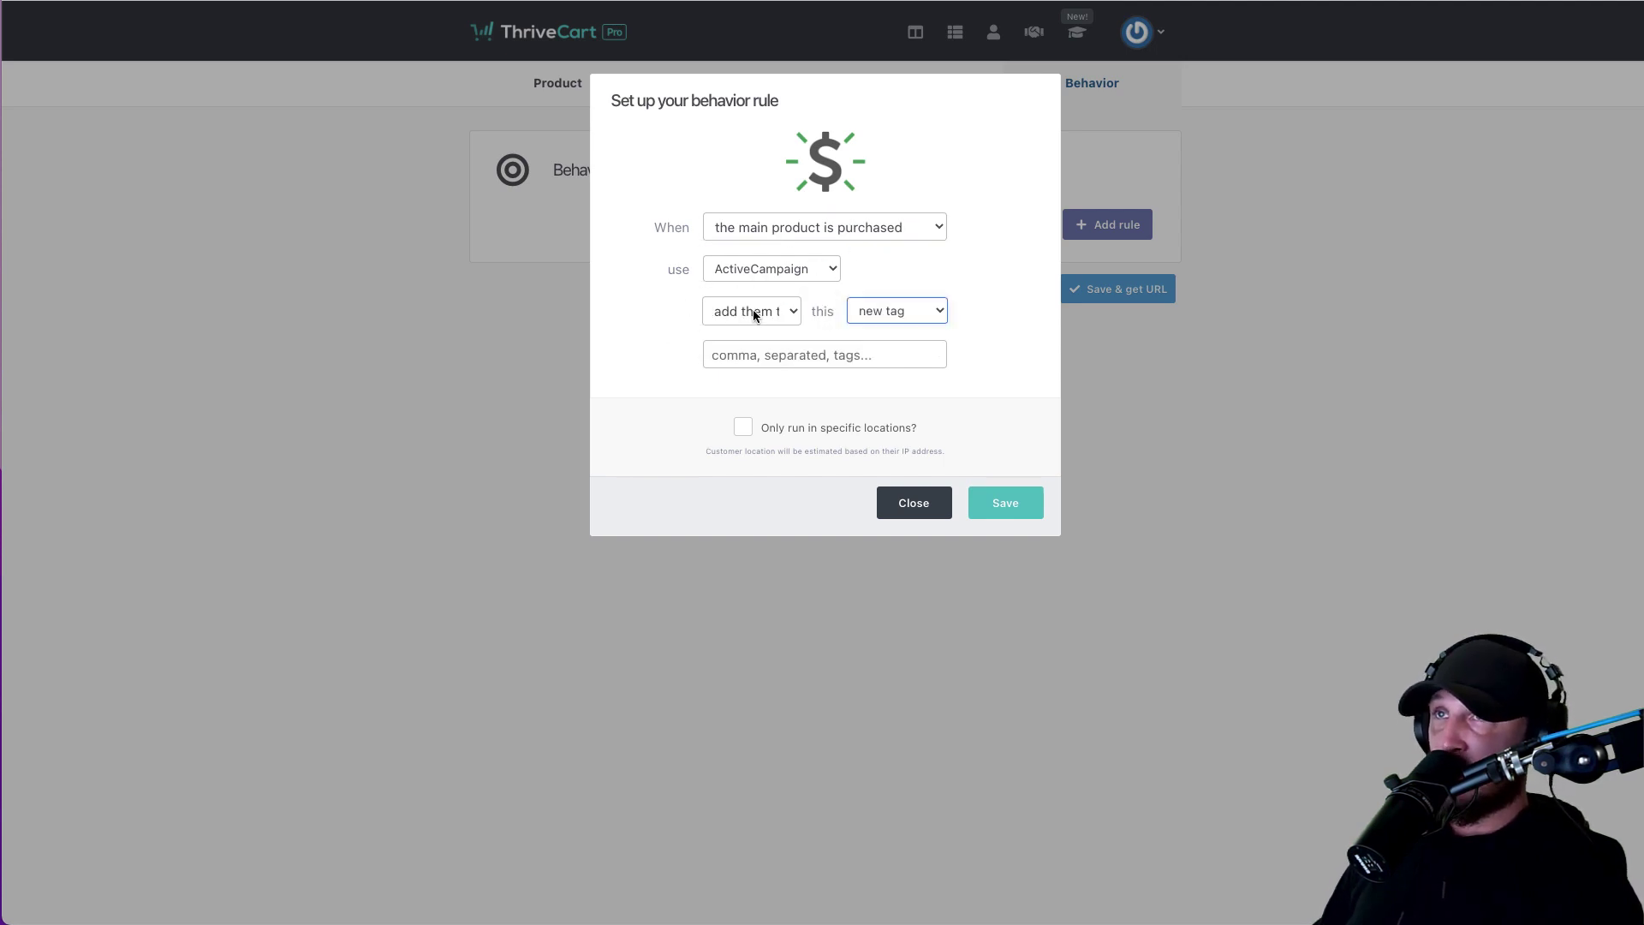
click(890, 311)
click(888, 295)
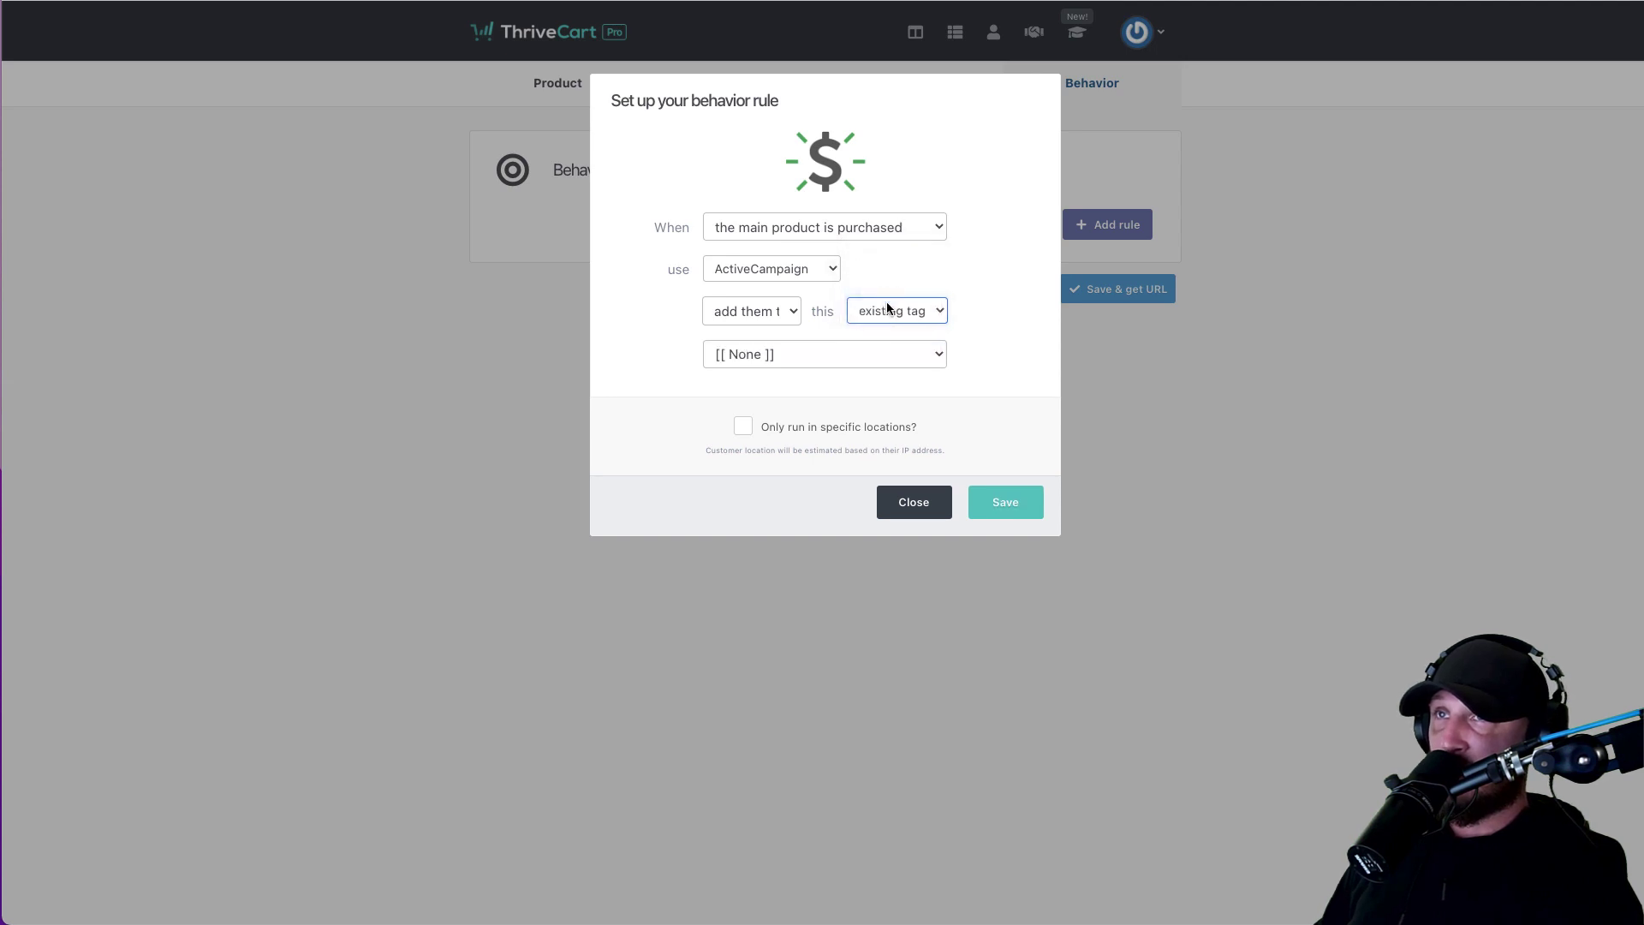
click(770, 358)
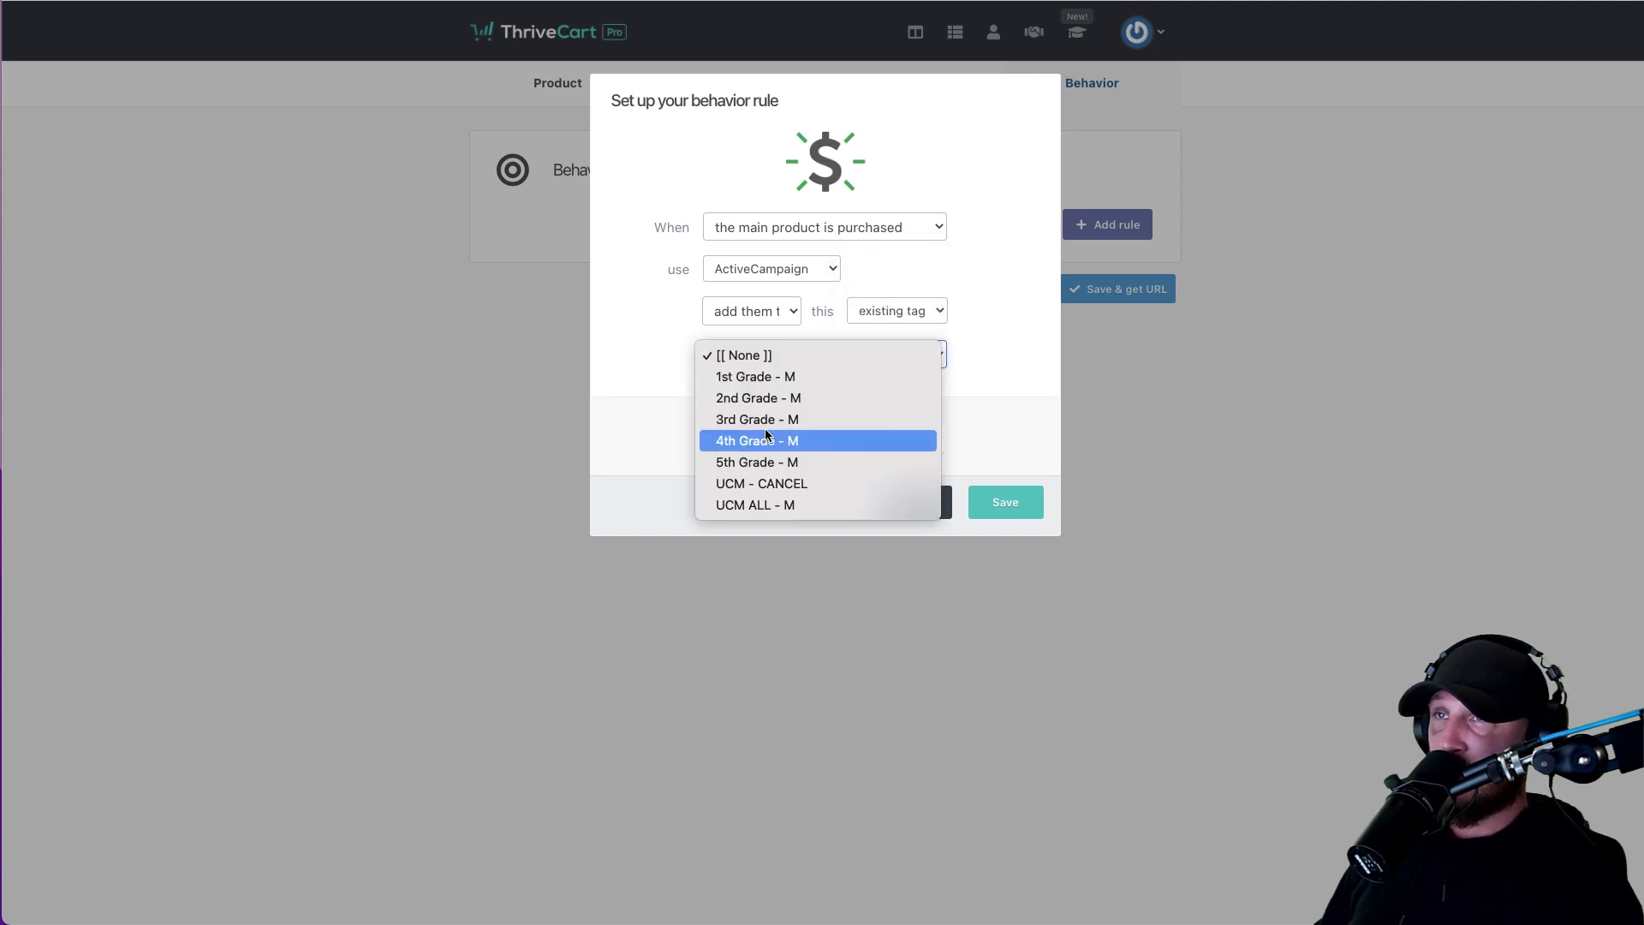
click(786, 506)
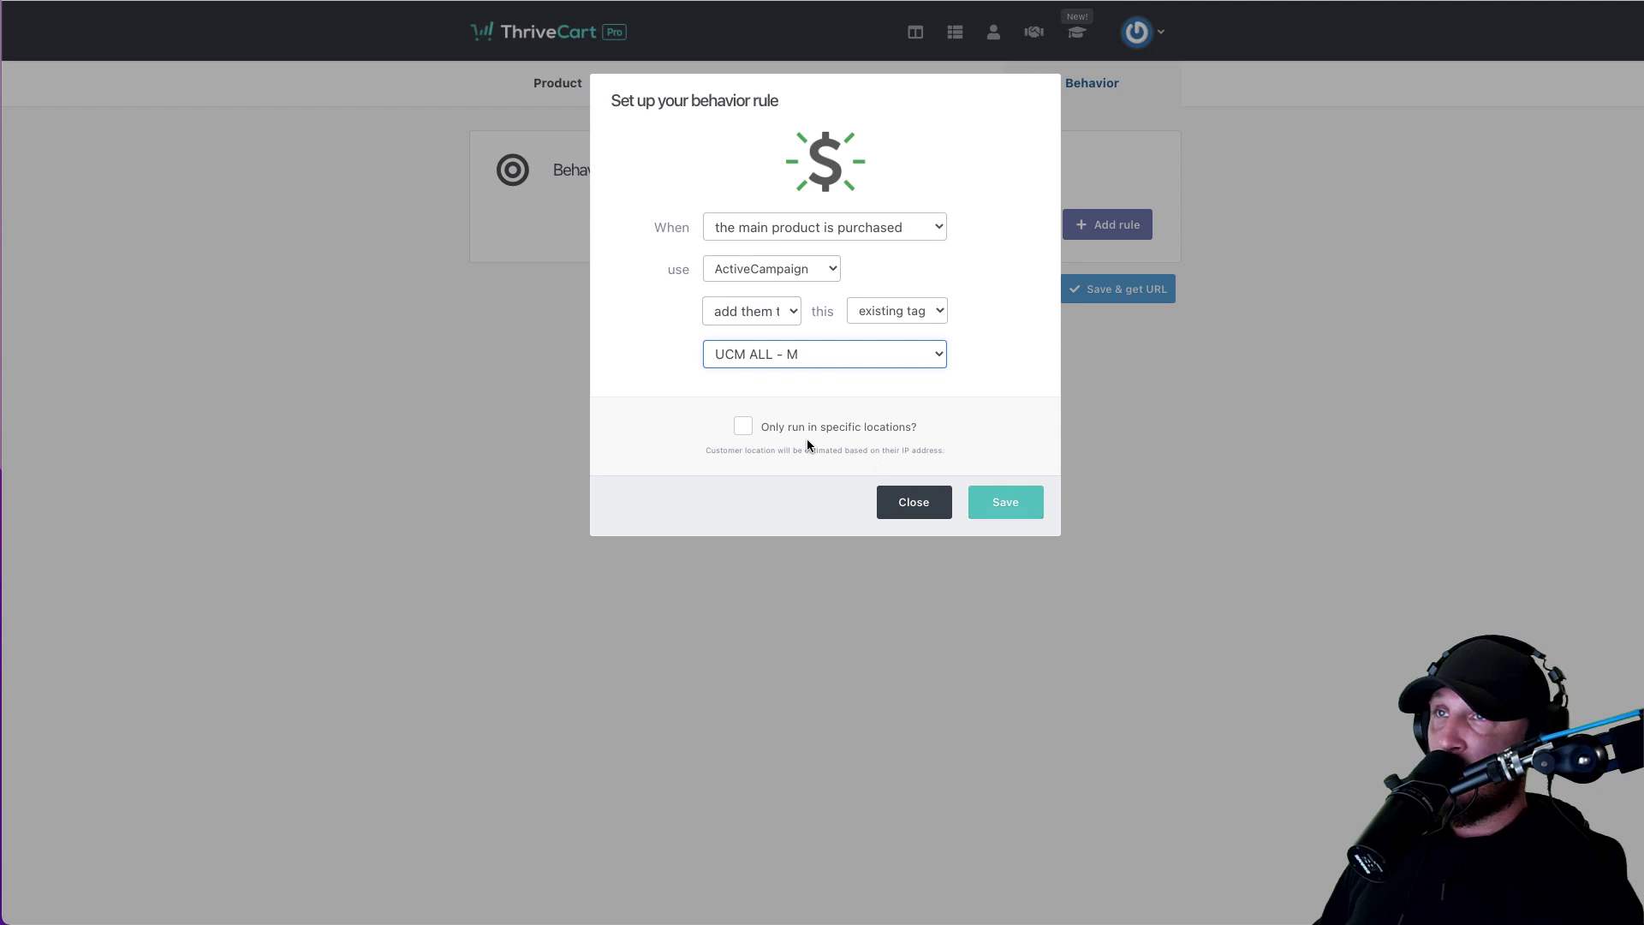
click(1002, 501)
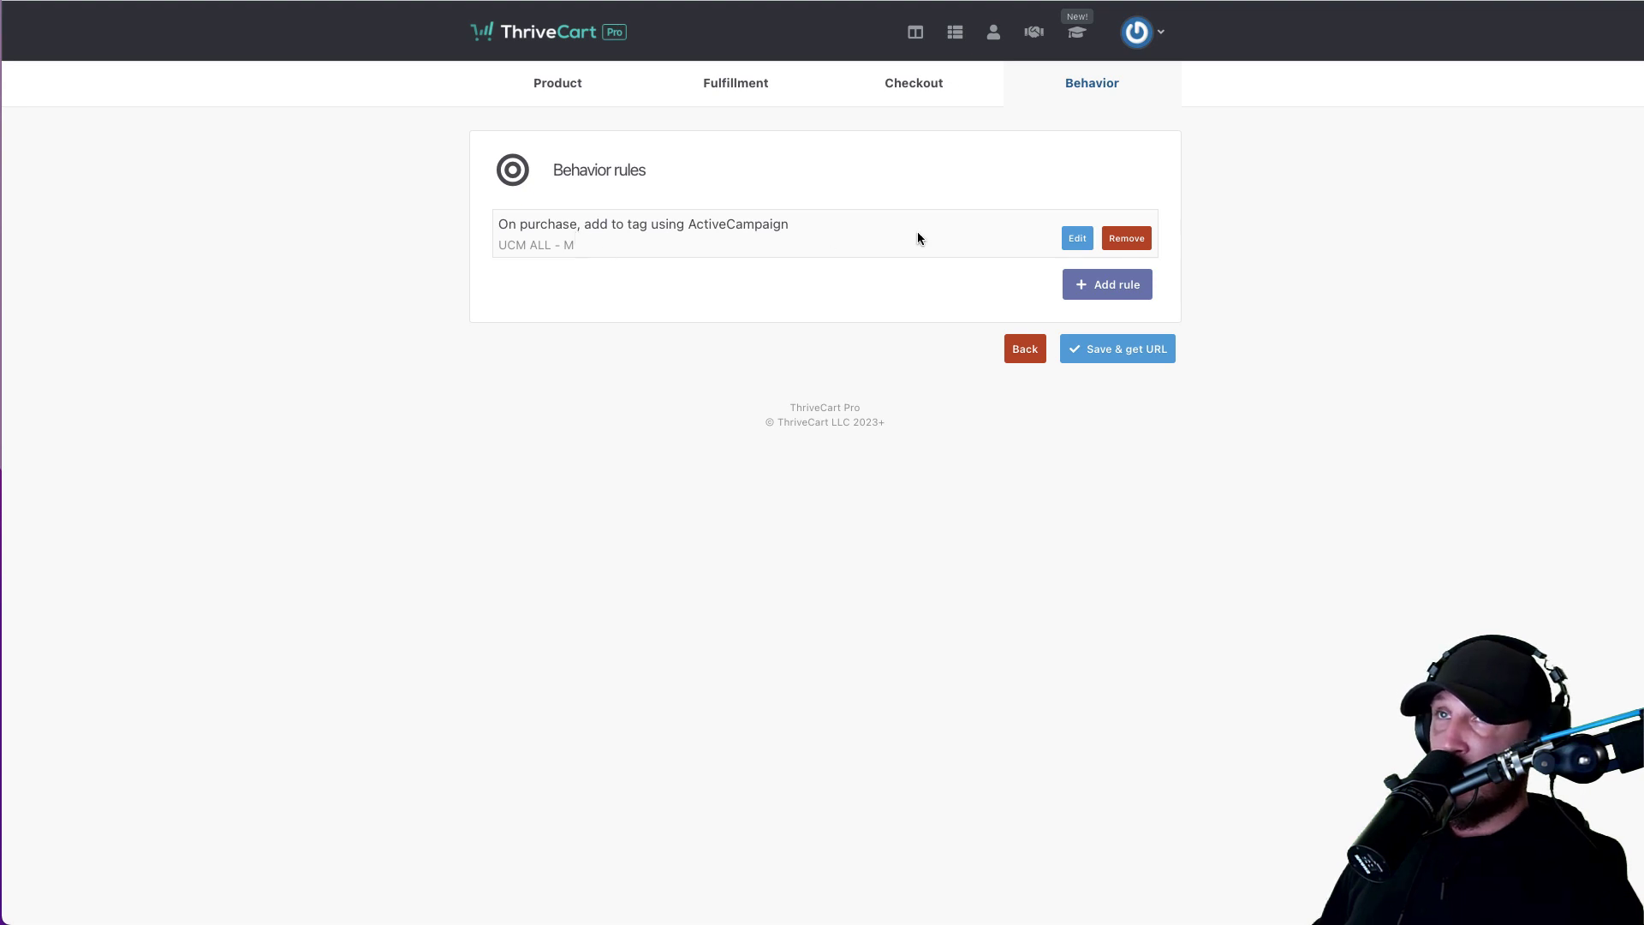
Step: Discard a draft rule triggered when the bump offer is purchased, then start a new behavior rule
click(1095, 286)
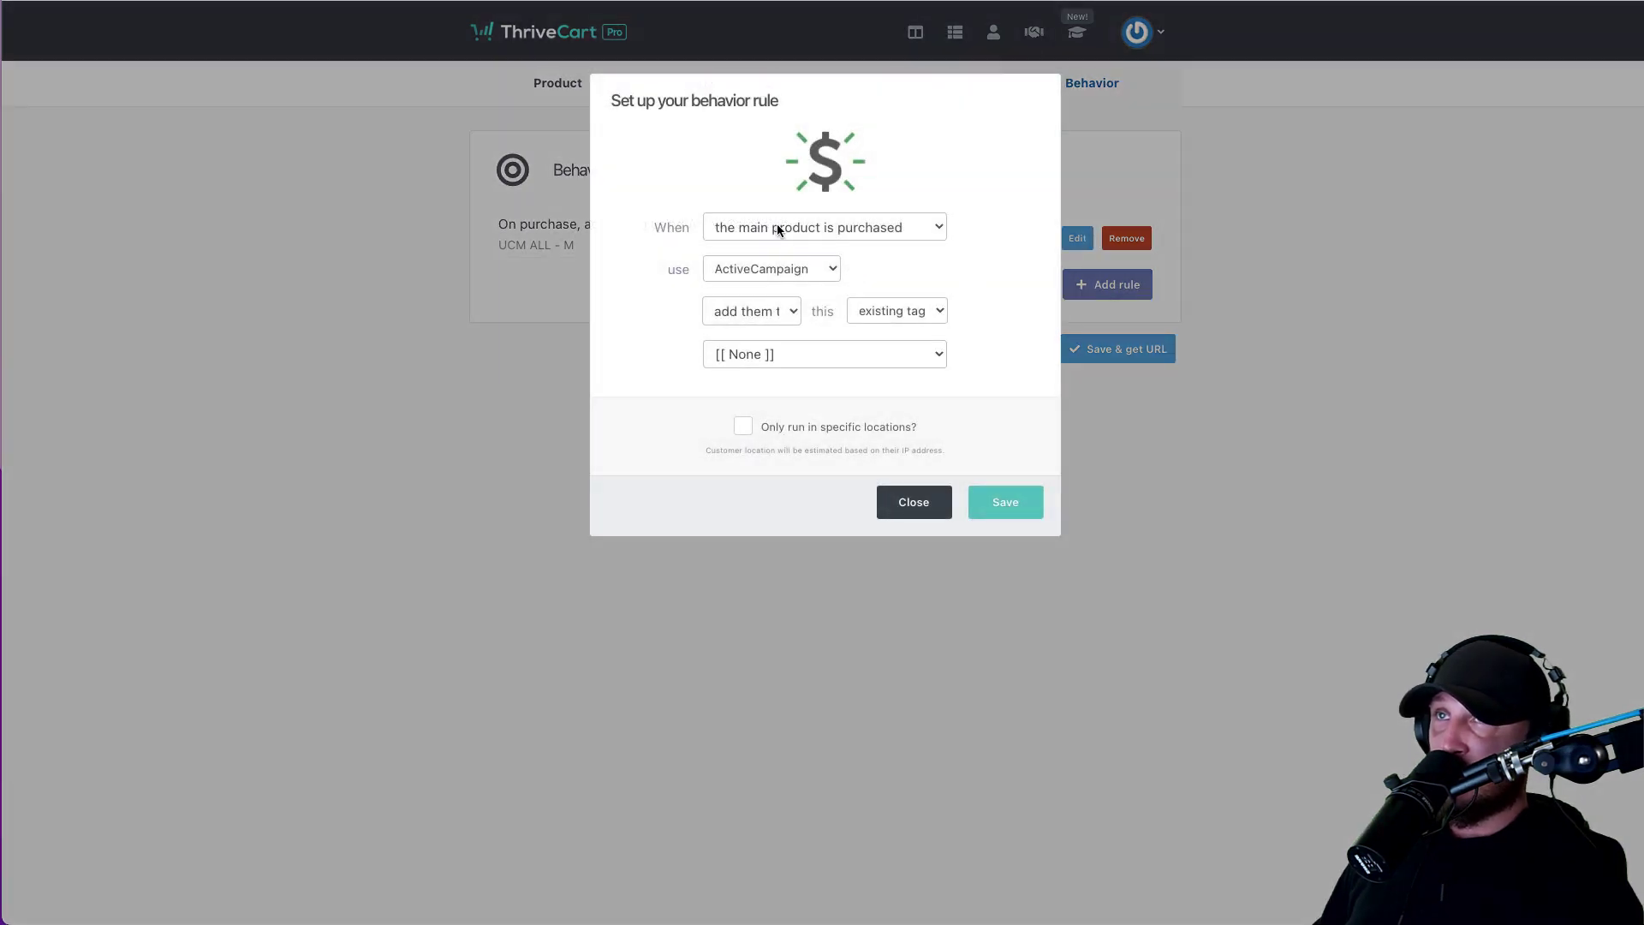
click(778, 225)
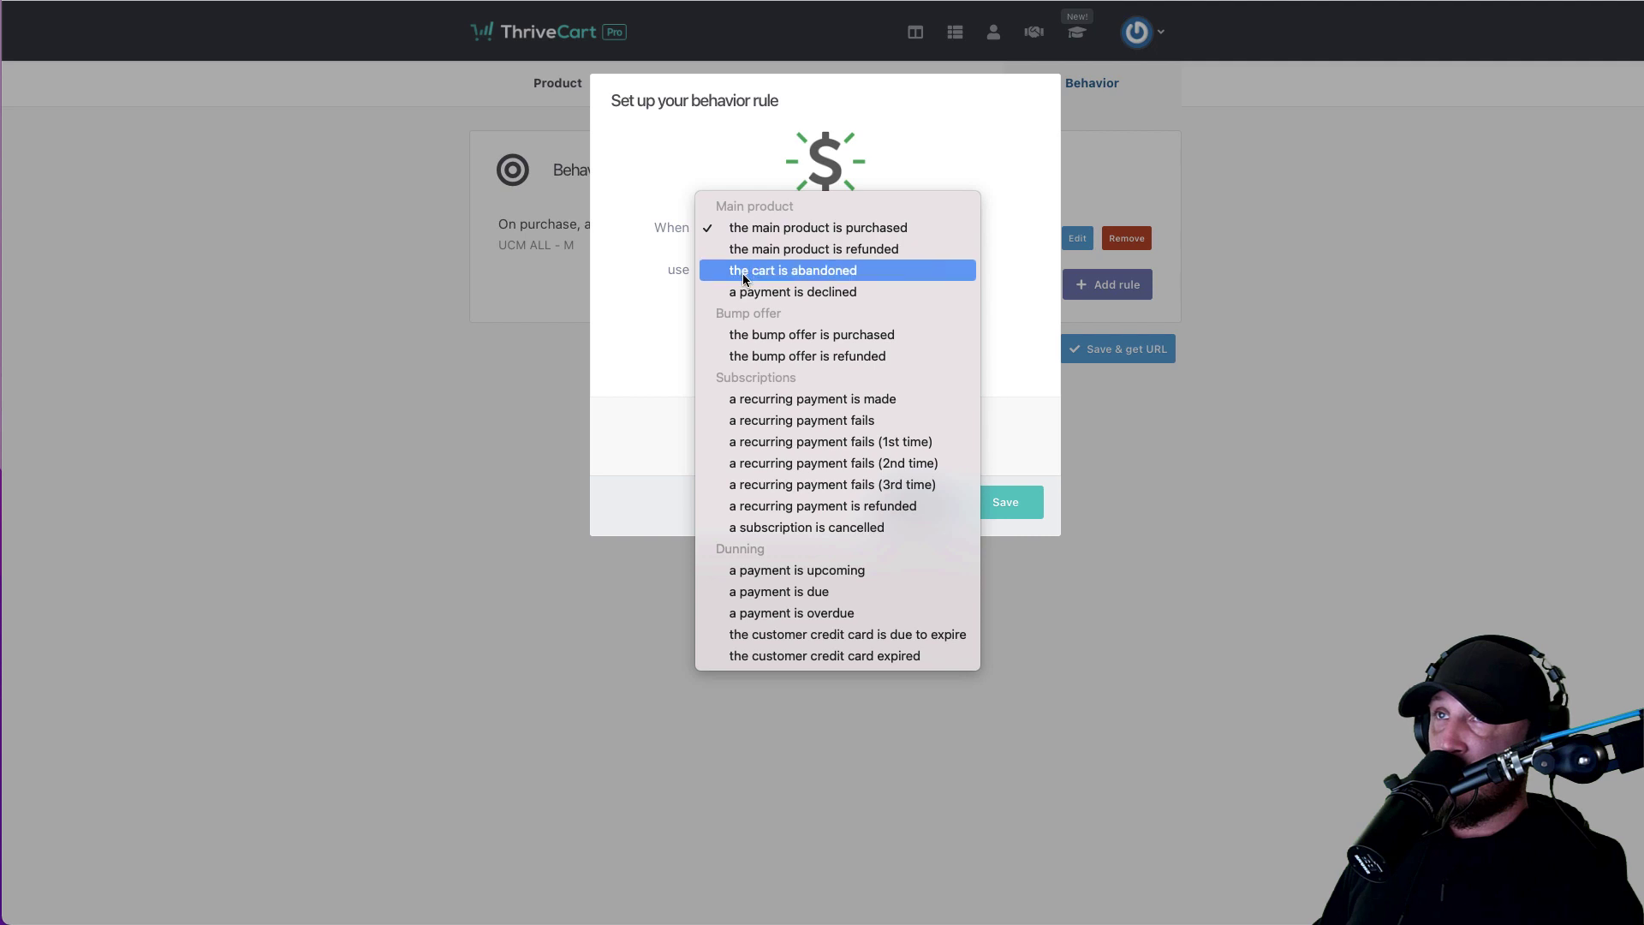
click(741, 335)
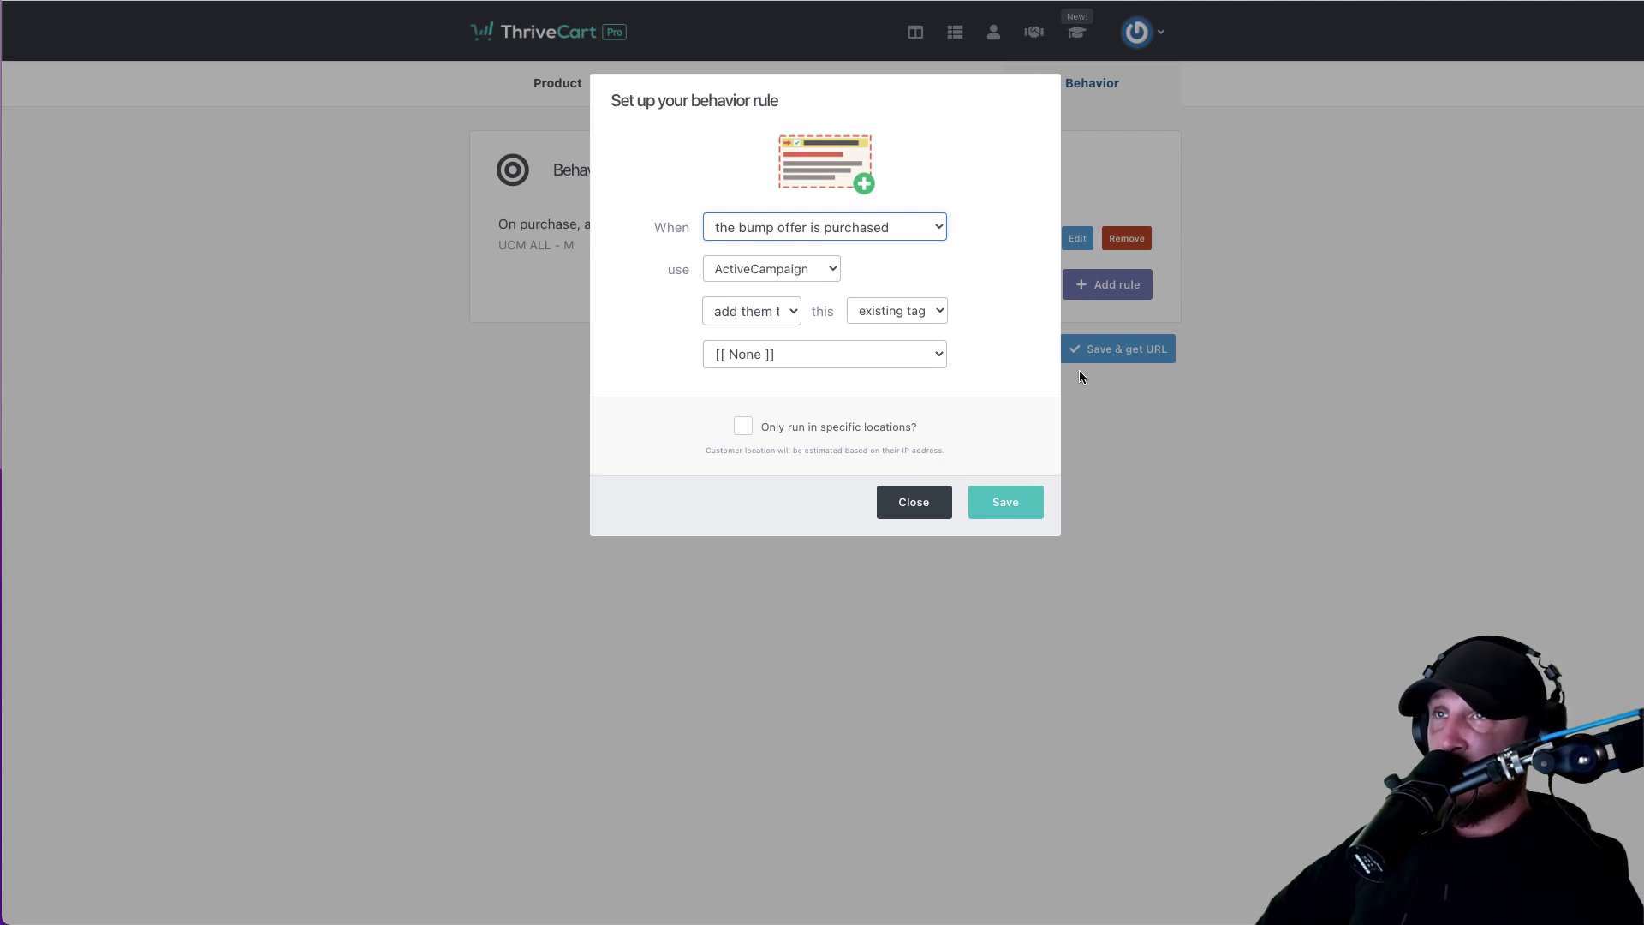
click(912, 504)
click(1110, 291)
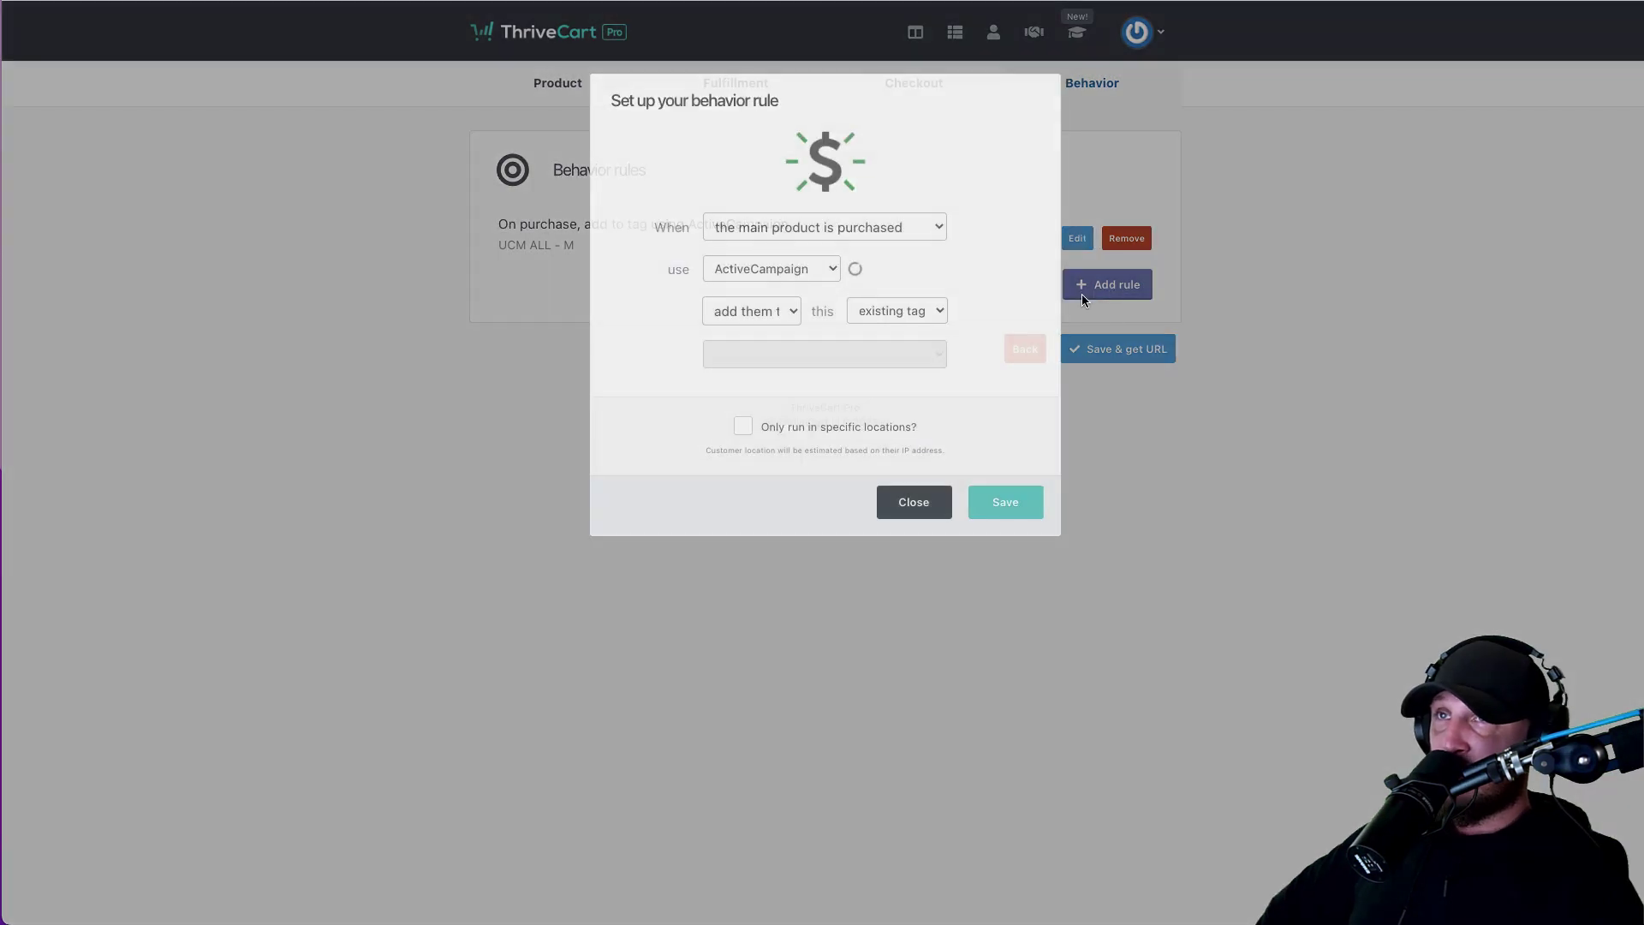
Step: Save a rule that removes the existing UCM ALL - M tag when a subscription is cancelled
click(768, 230)
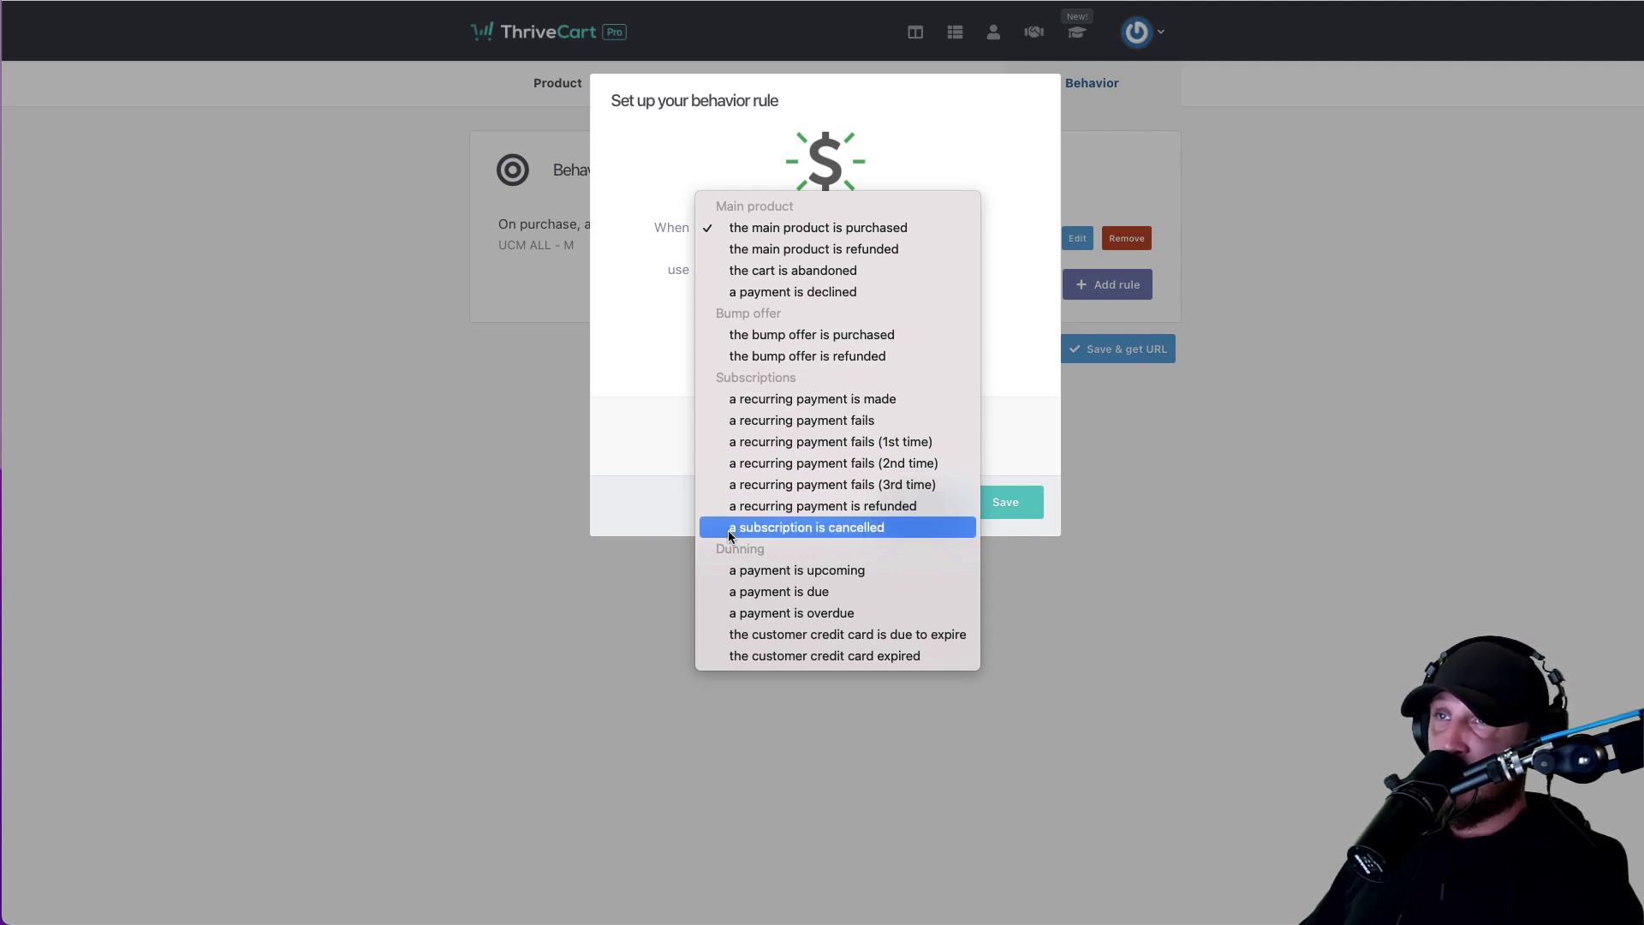
click(822, 526)
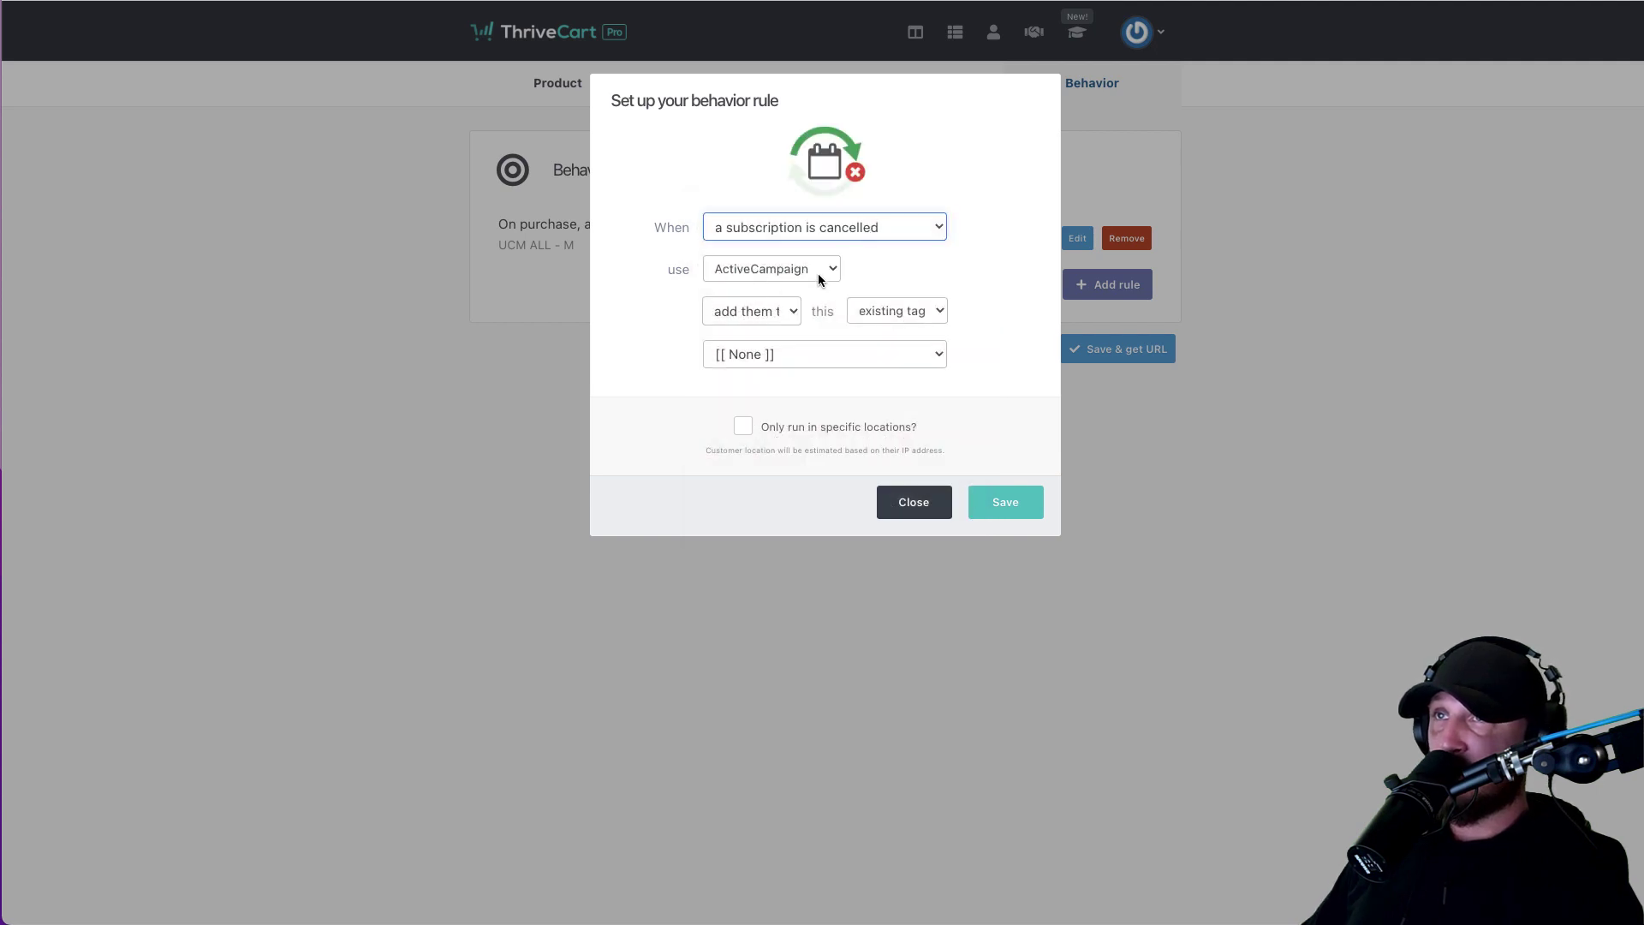
click(767, 312)
click(762, 330)
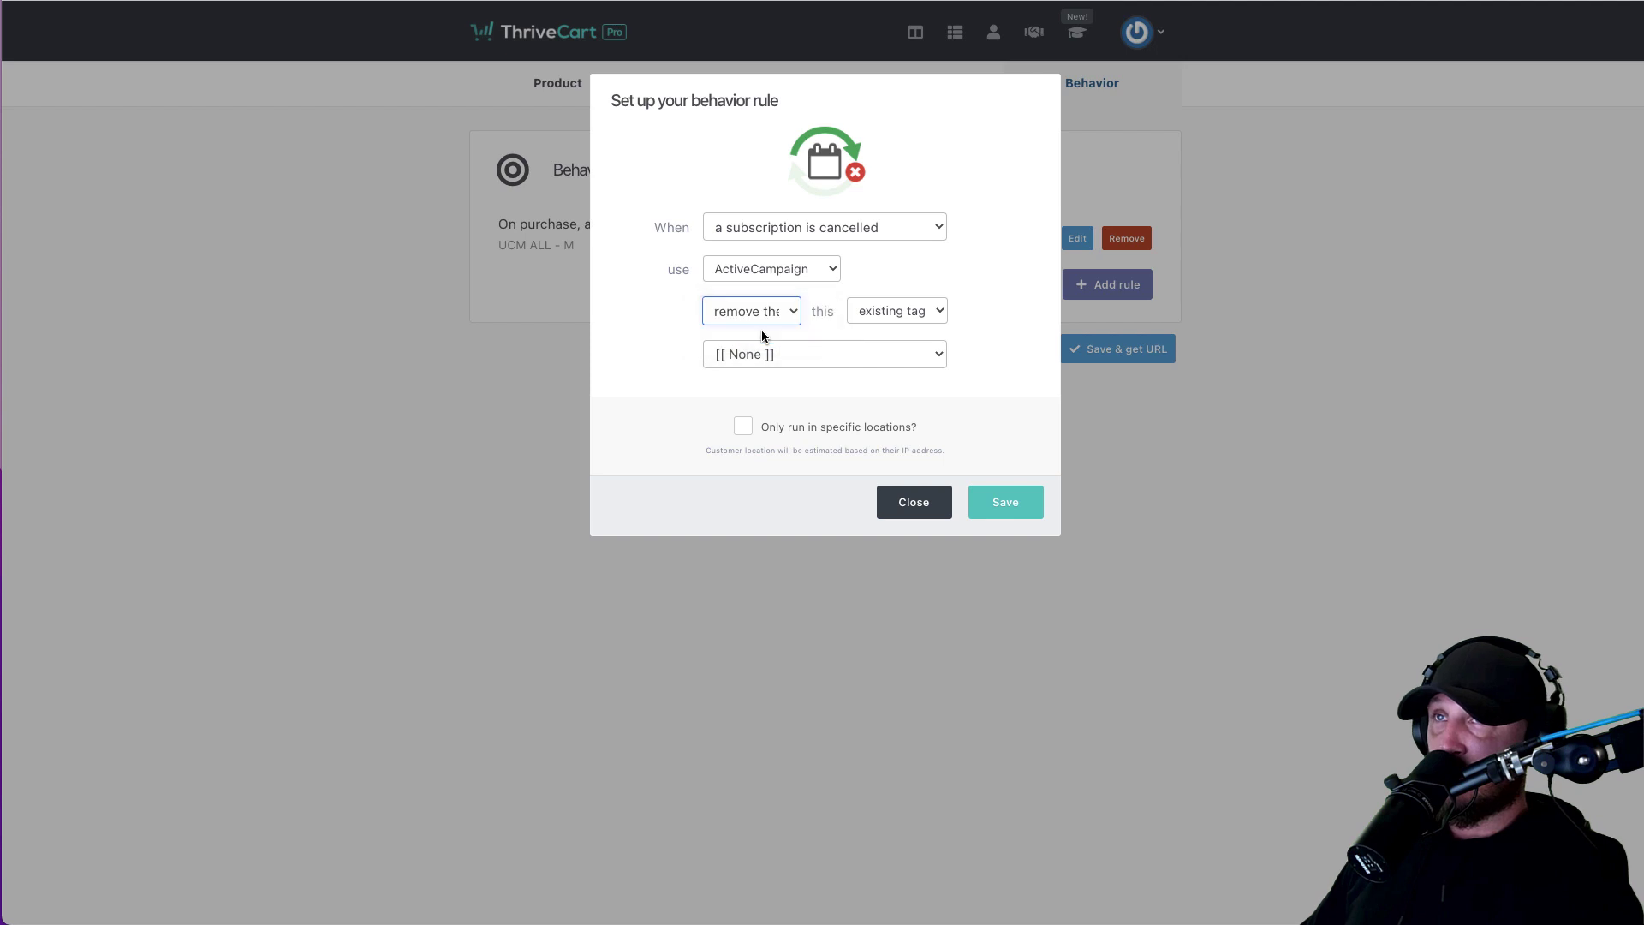
click(907, 310)
click(907, 310)
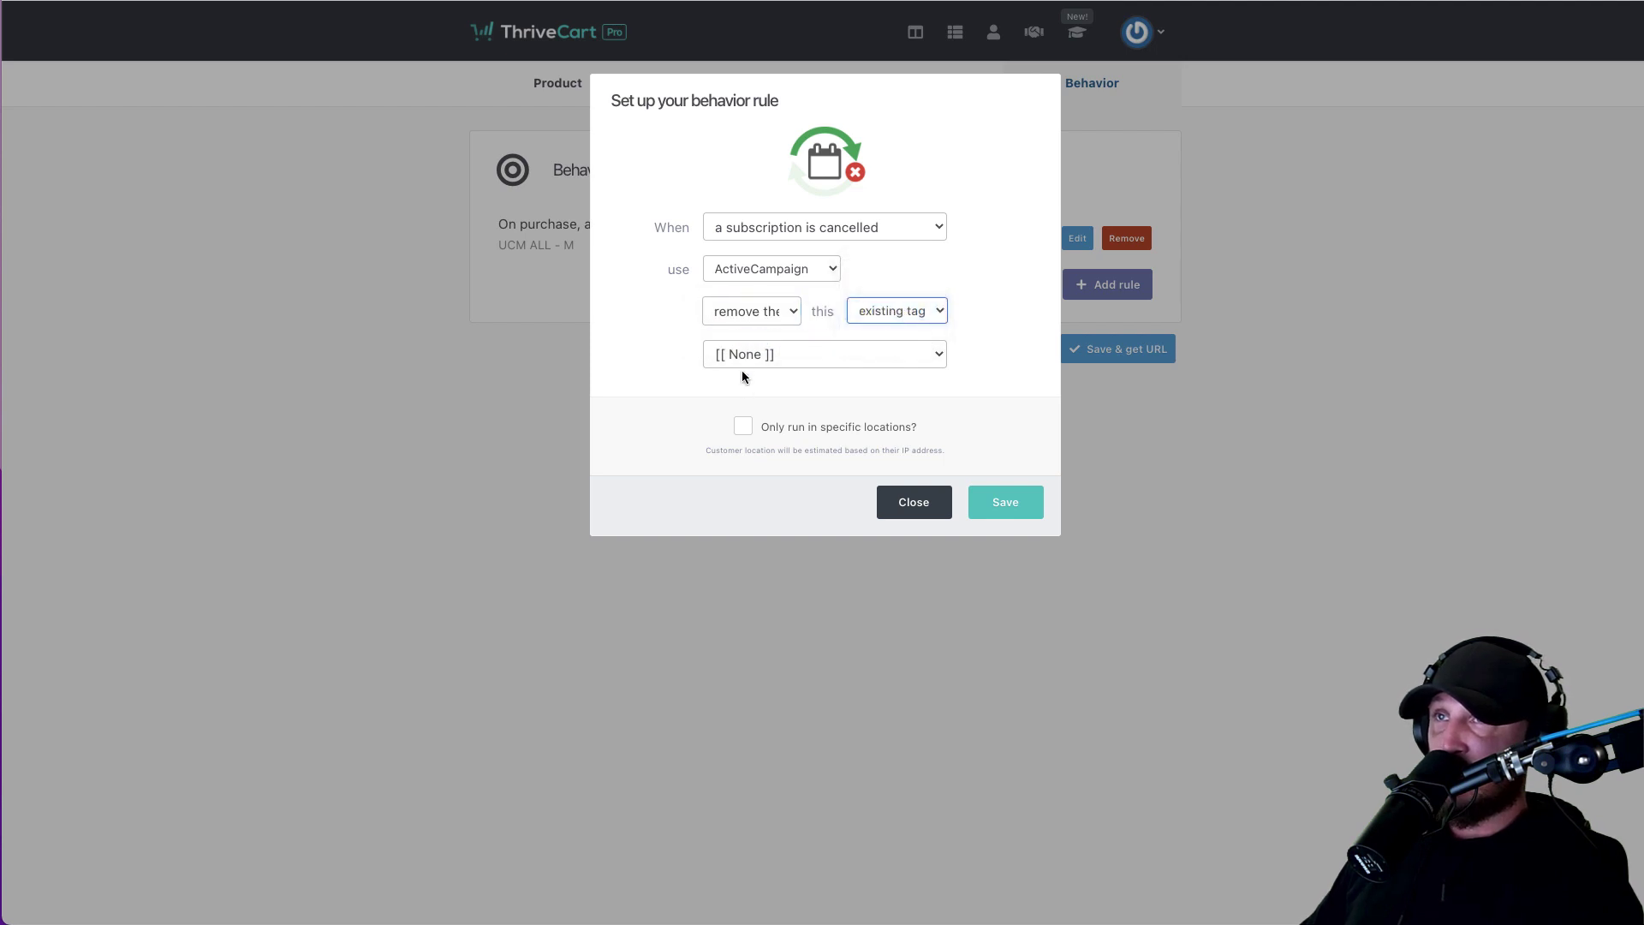
click(745, 353)
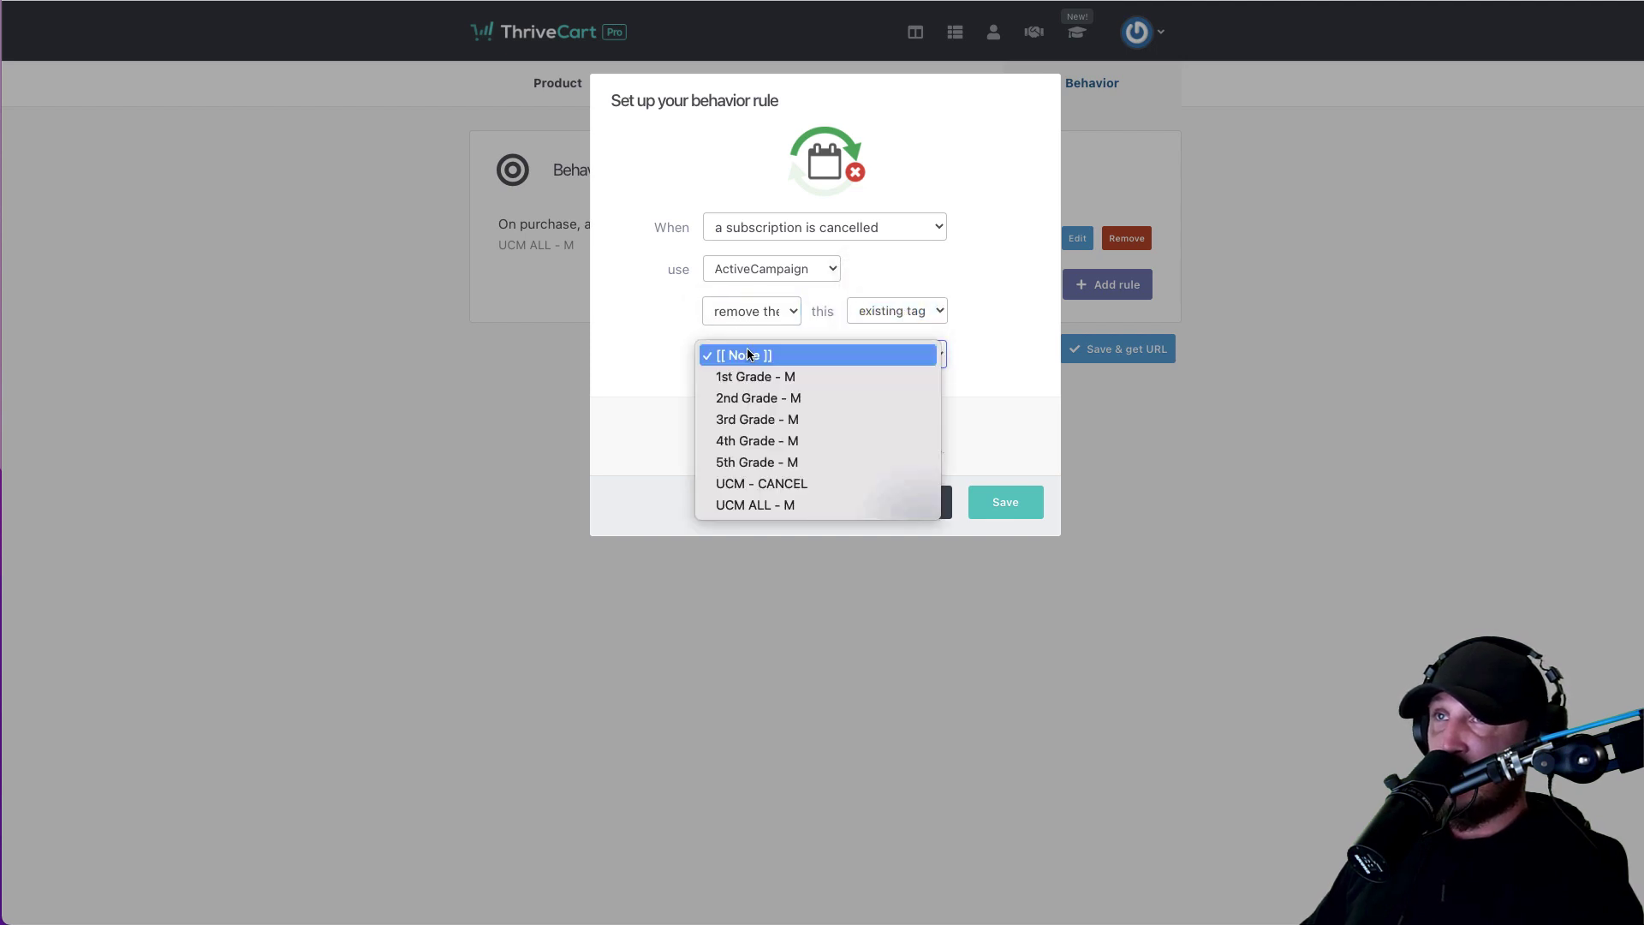
click(741, 505)
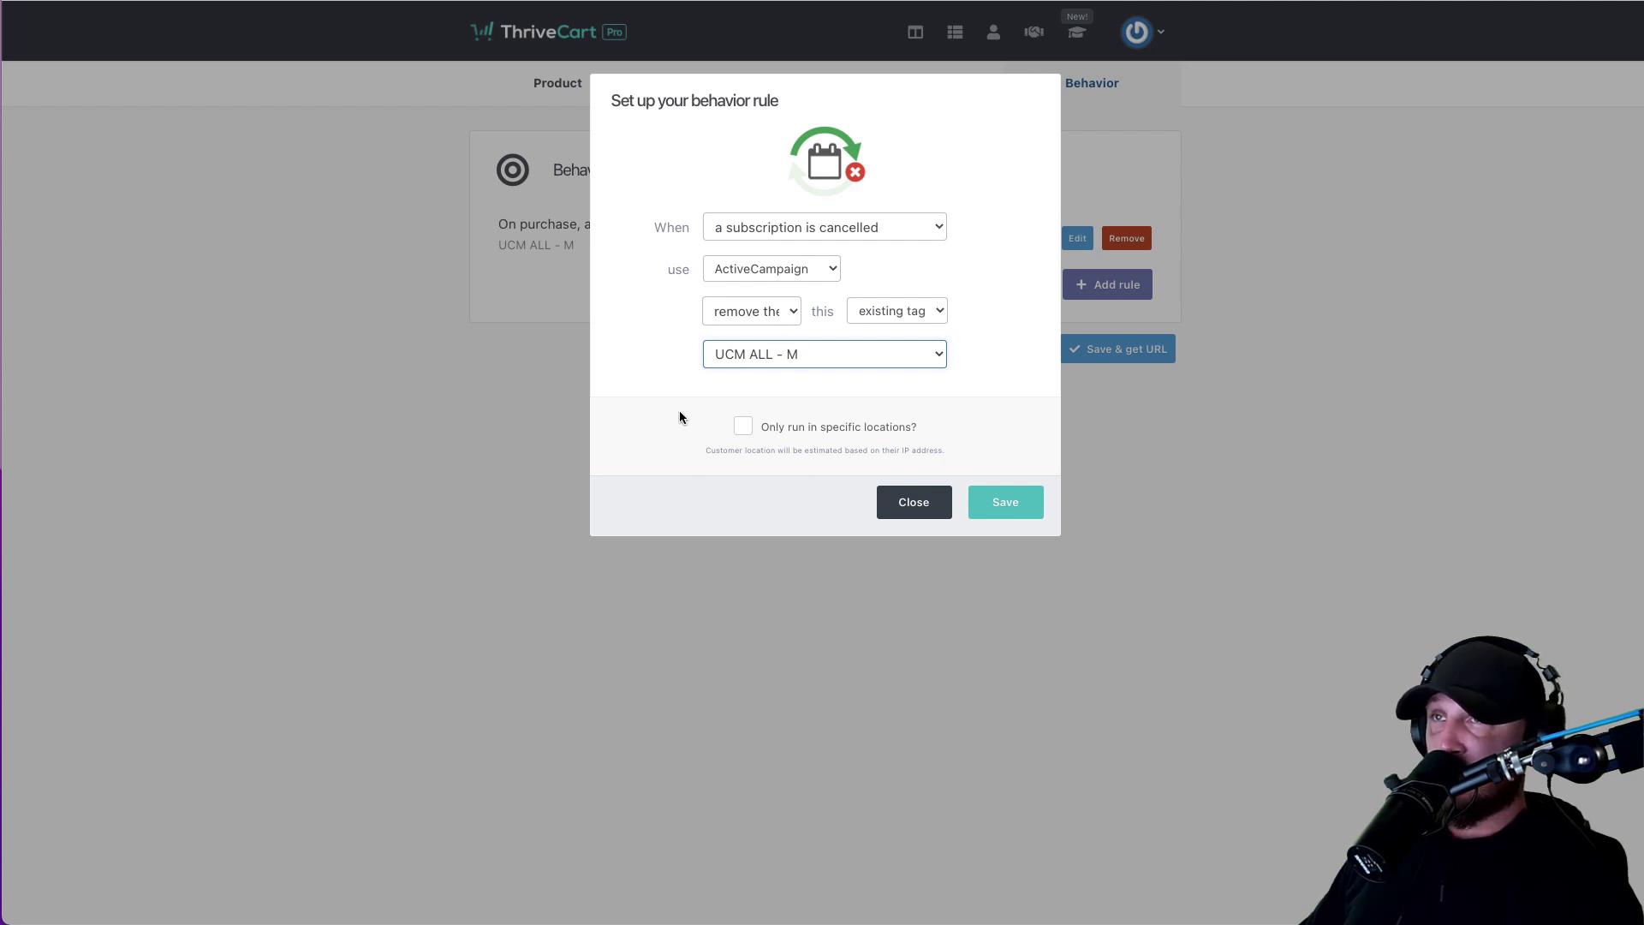
click(1006, 497)
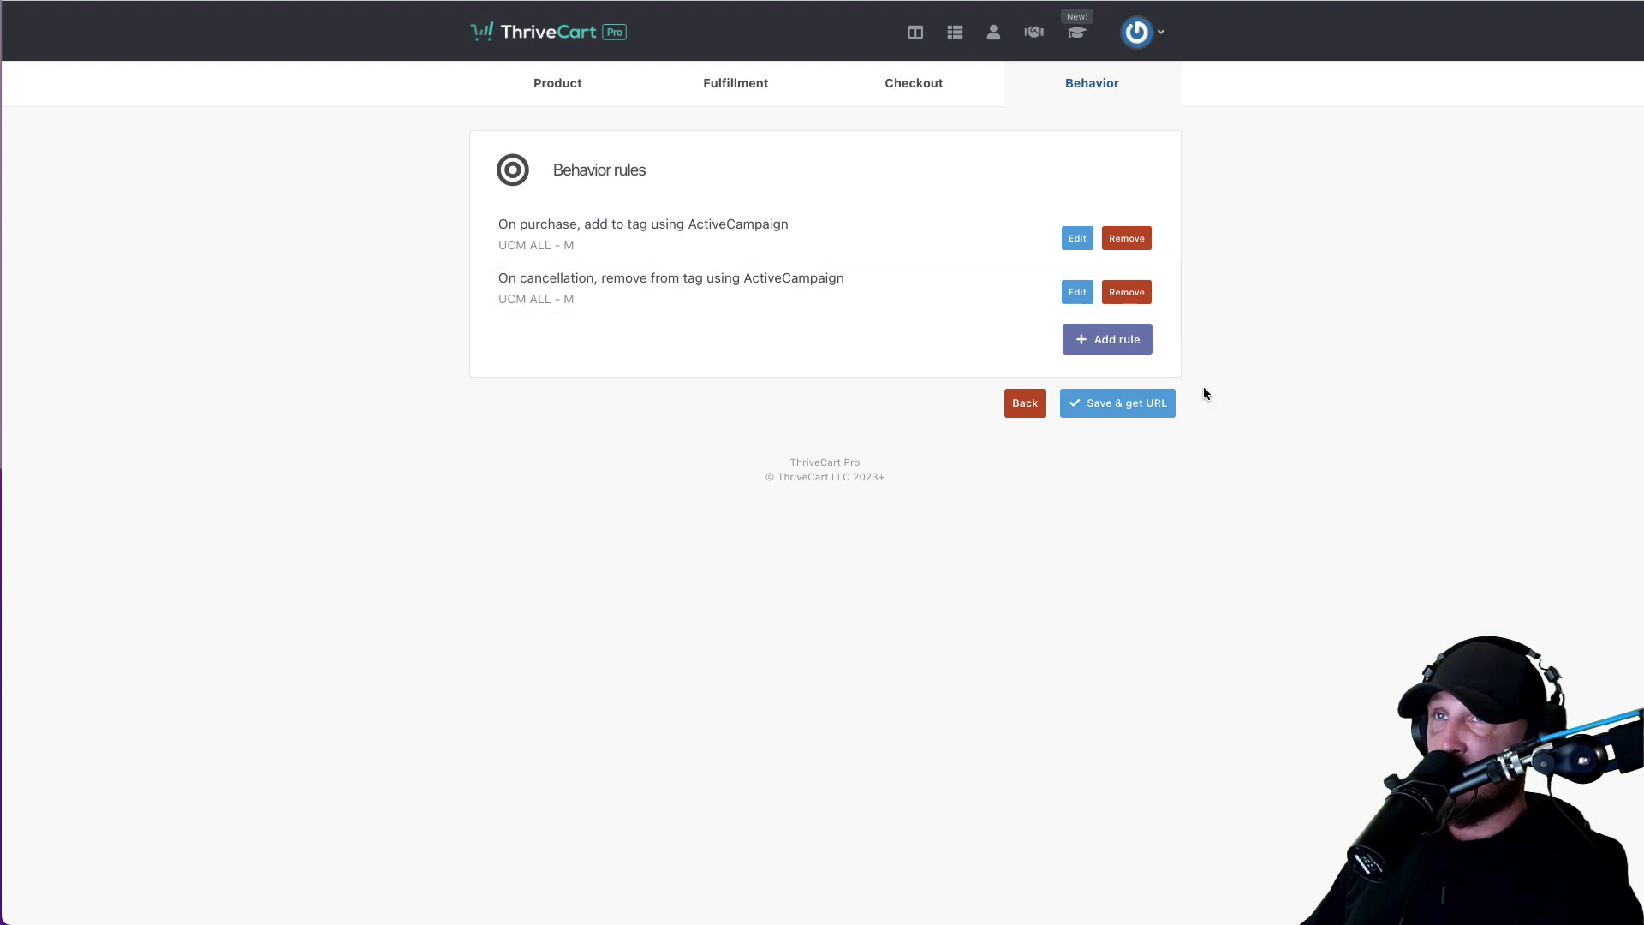
Step: Save a rule that adds the existing UCM - CANCEL tag when a subscription is cancelled
click(1117, 351)
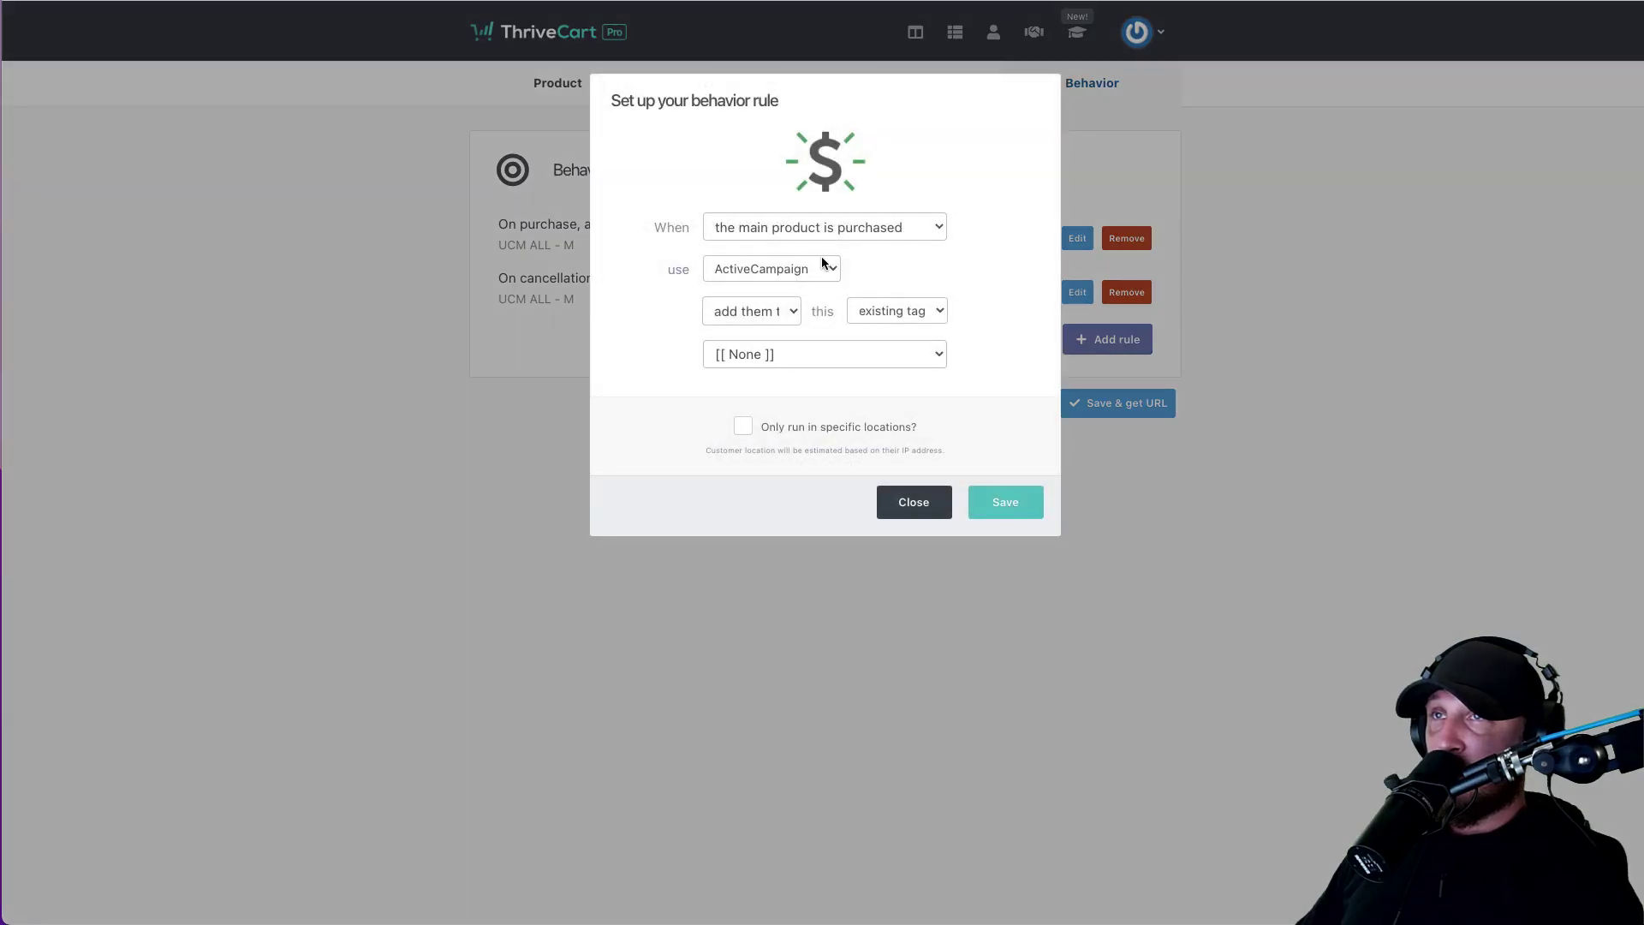
click(793, 228)
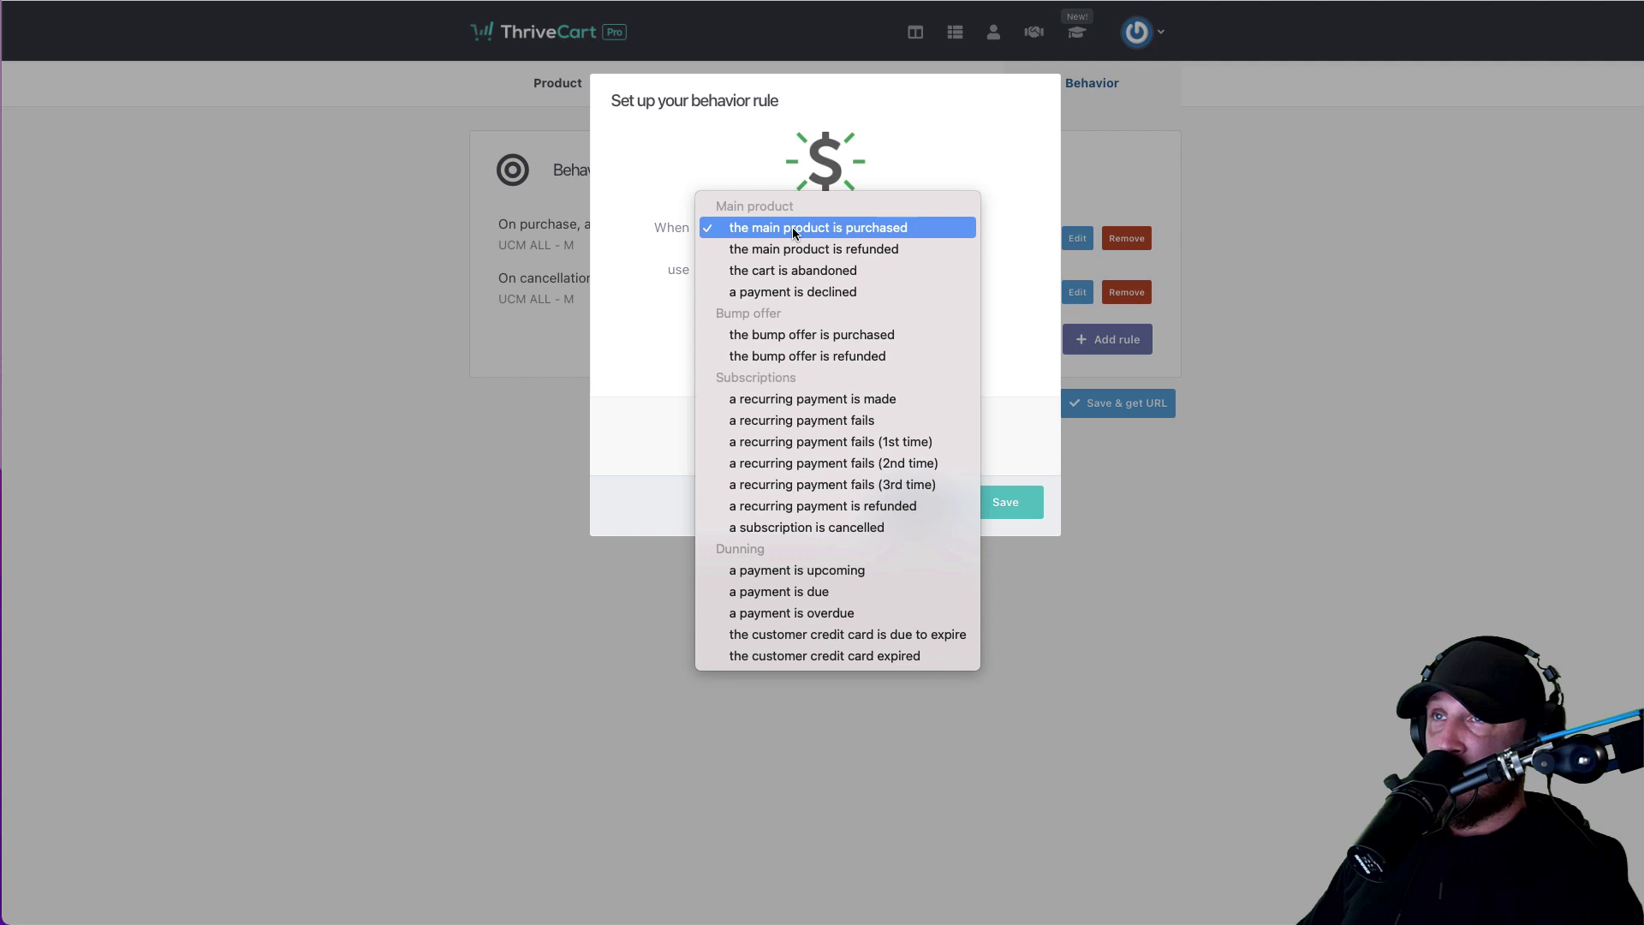
click(798, 527)
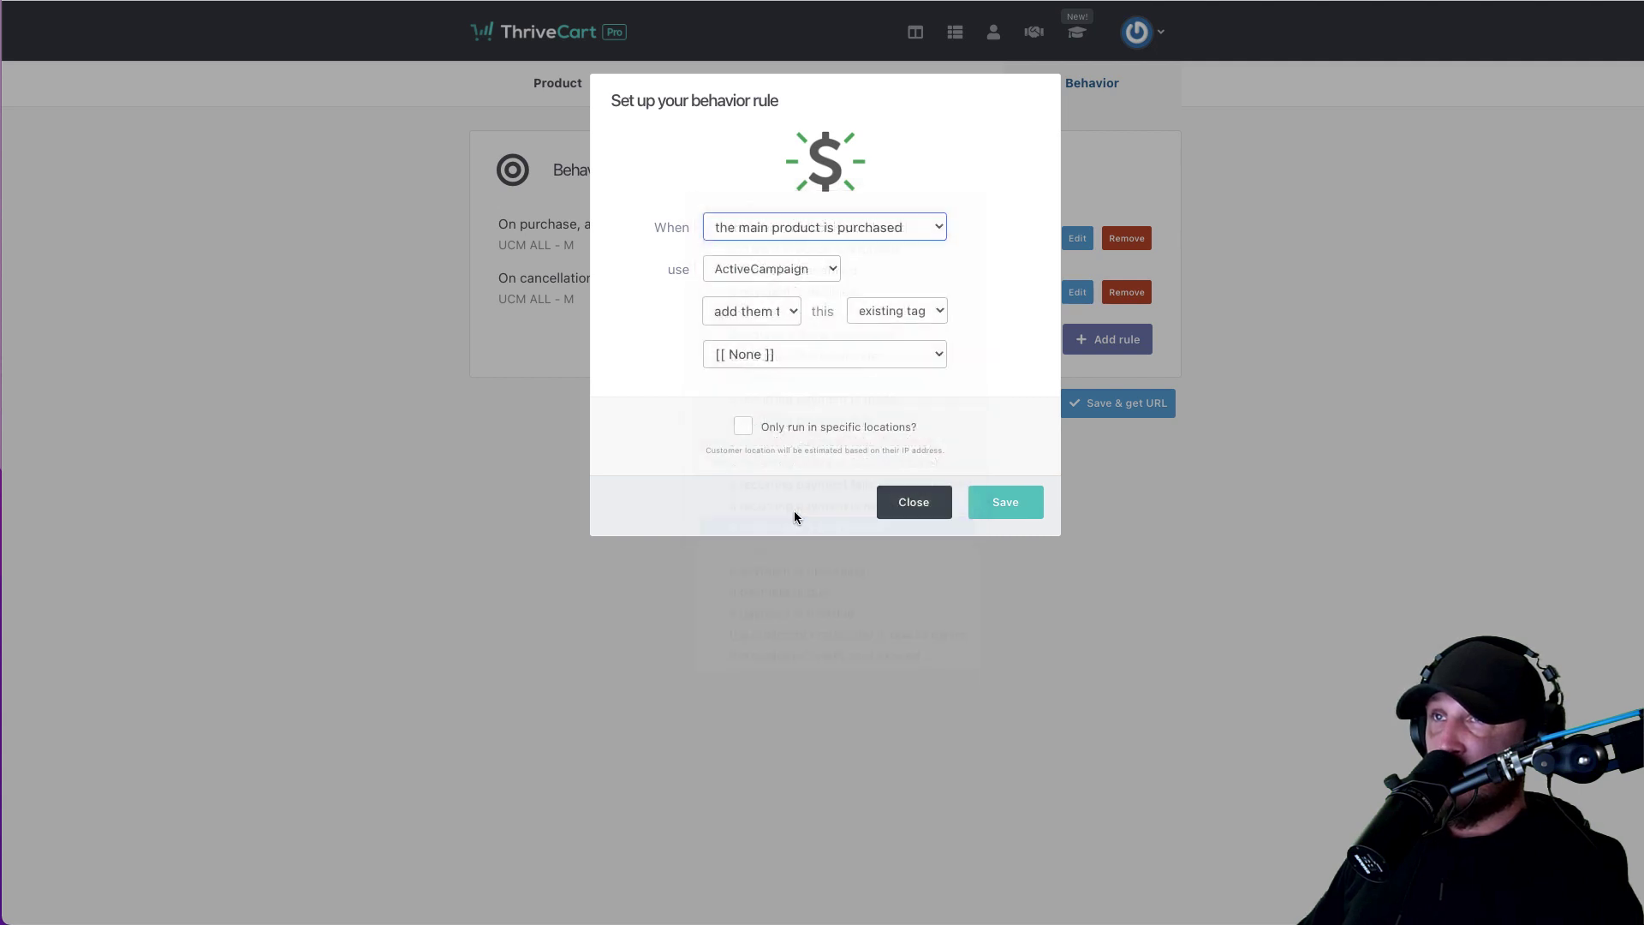
click(750, 314)
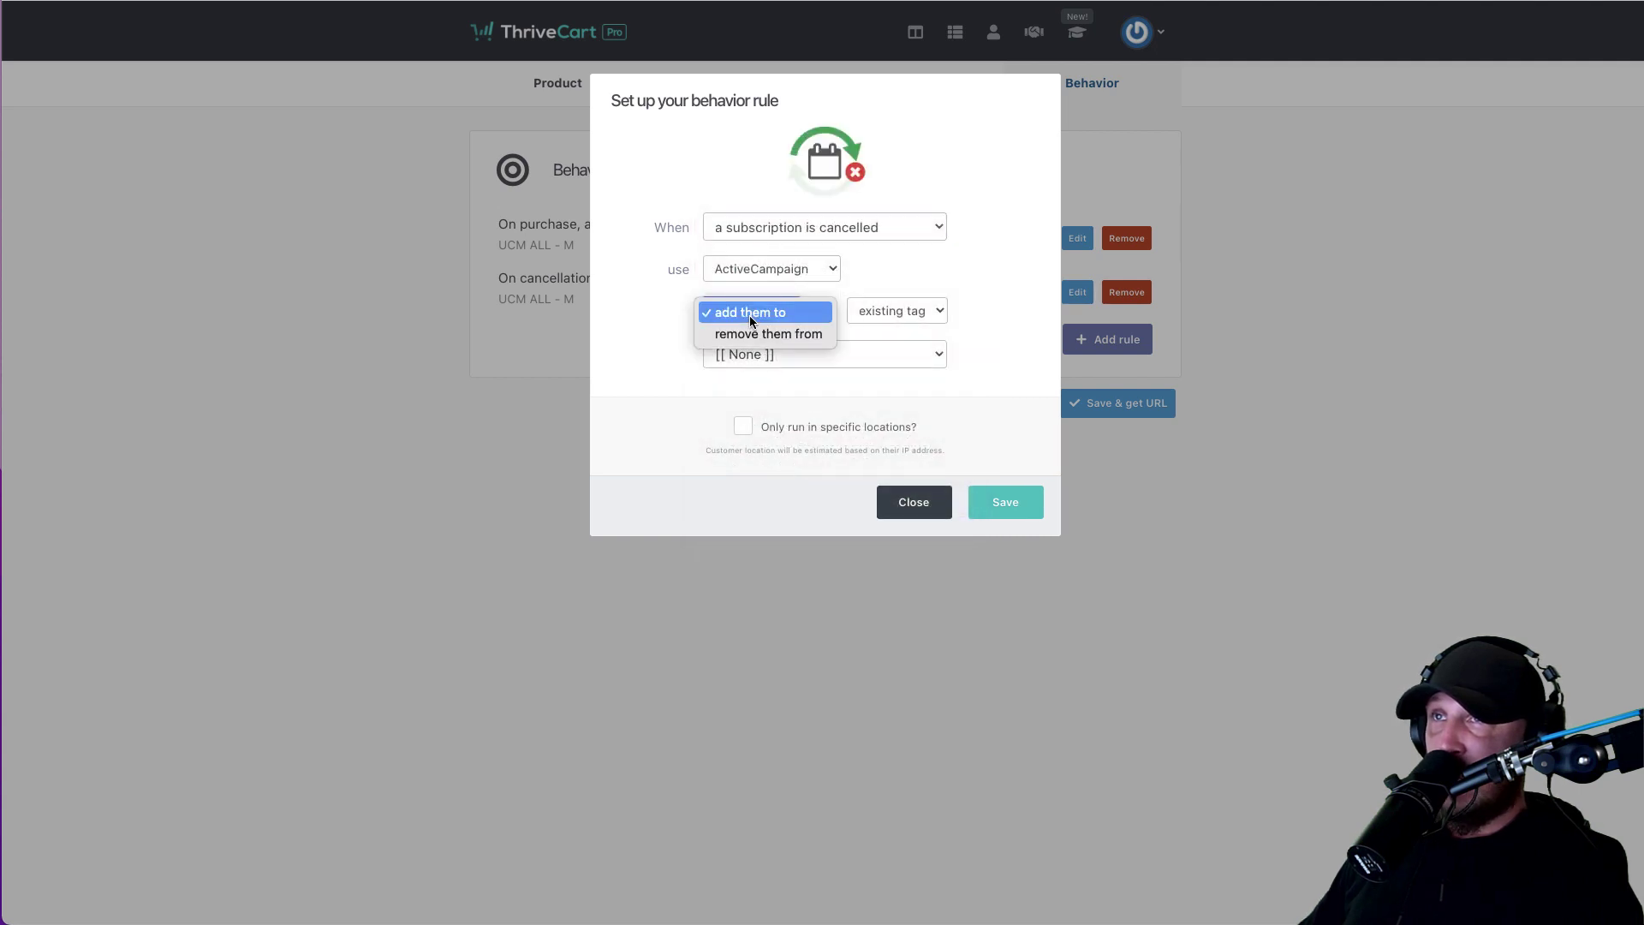
click(750, 317)
click(837, 355)
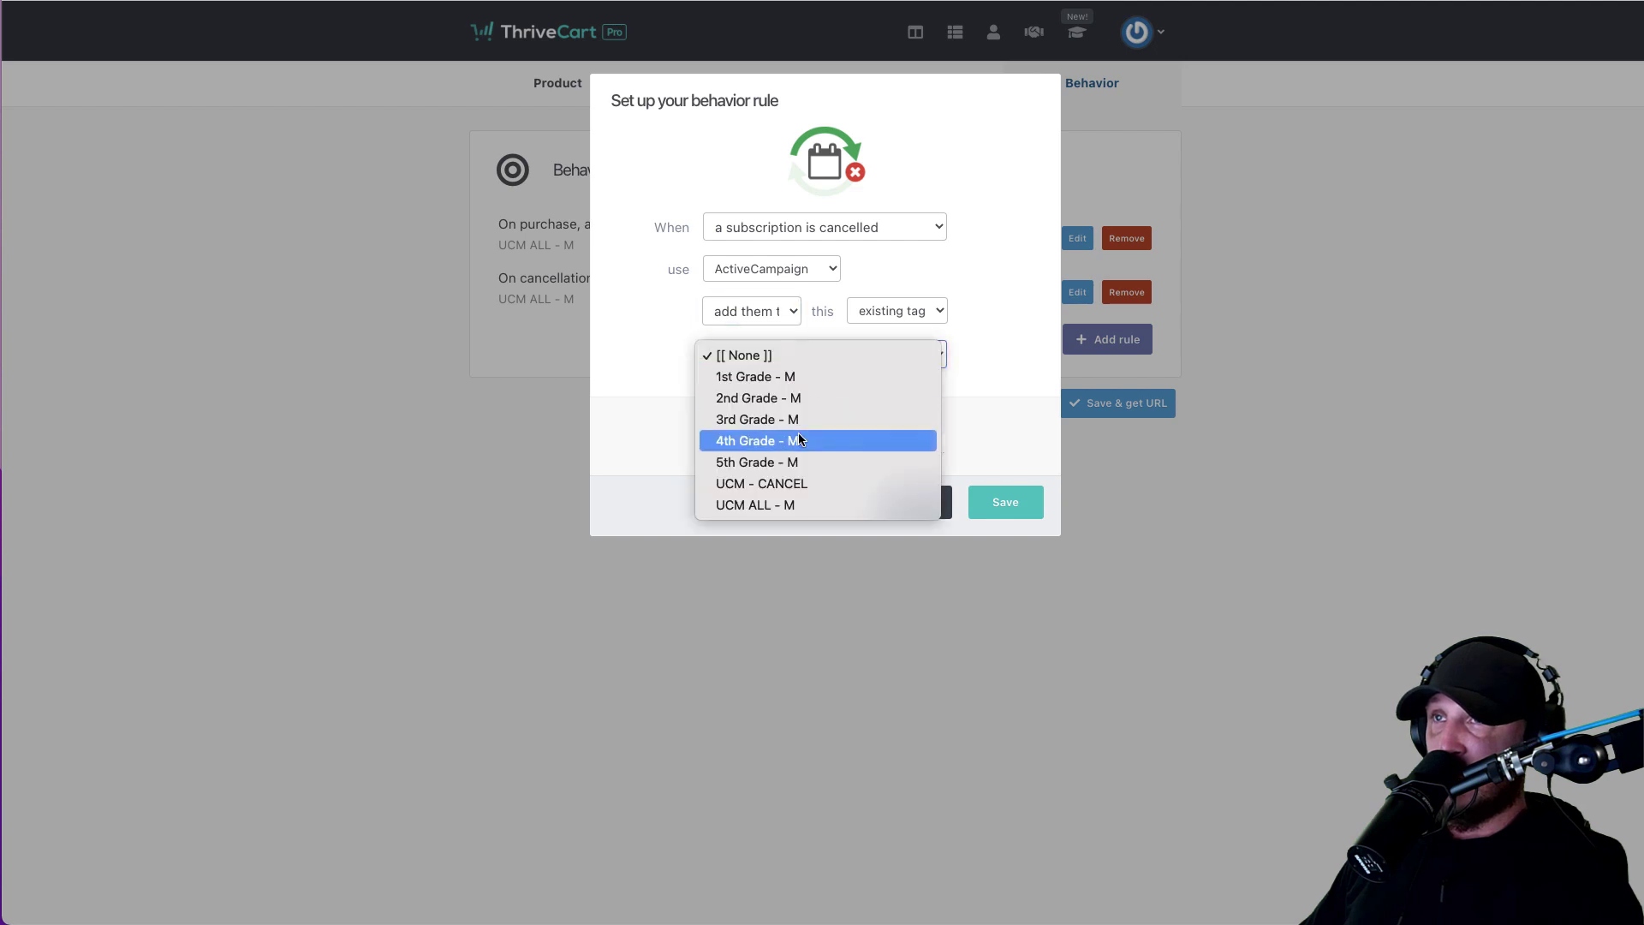
click(775, 483)
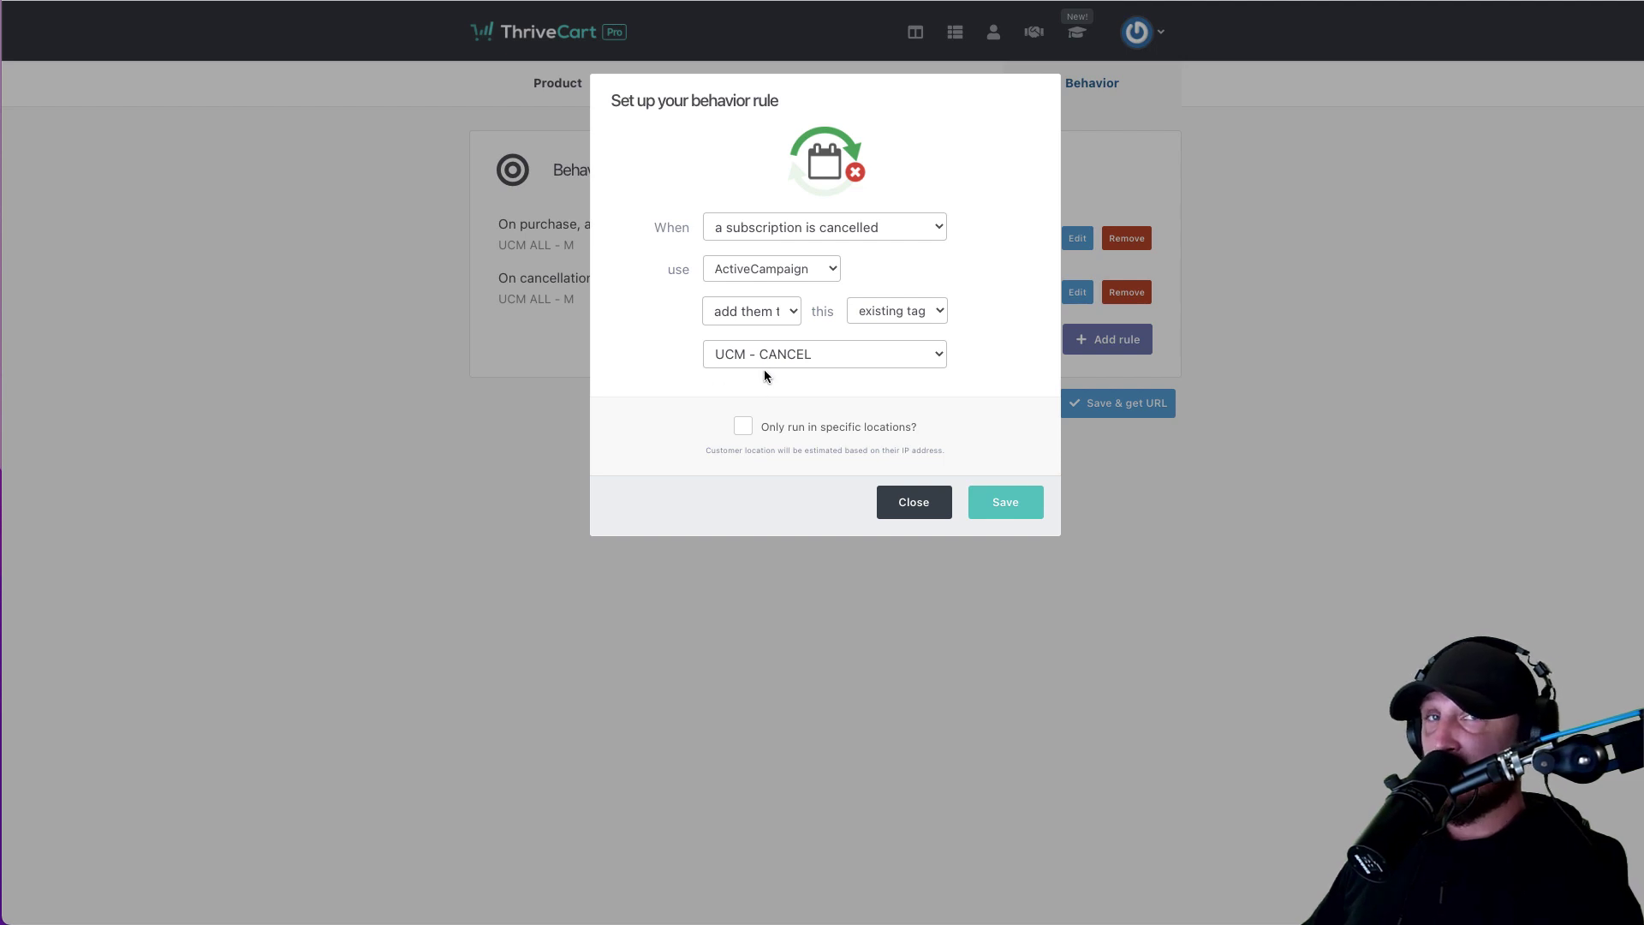
click(1008, 511)
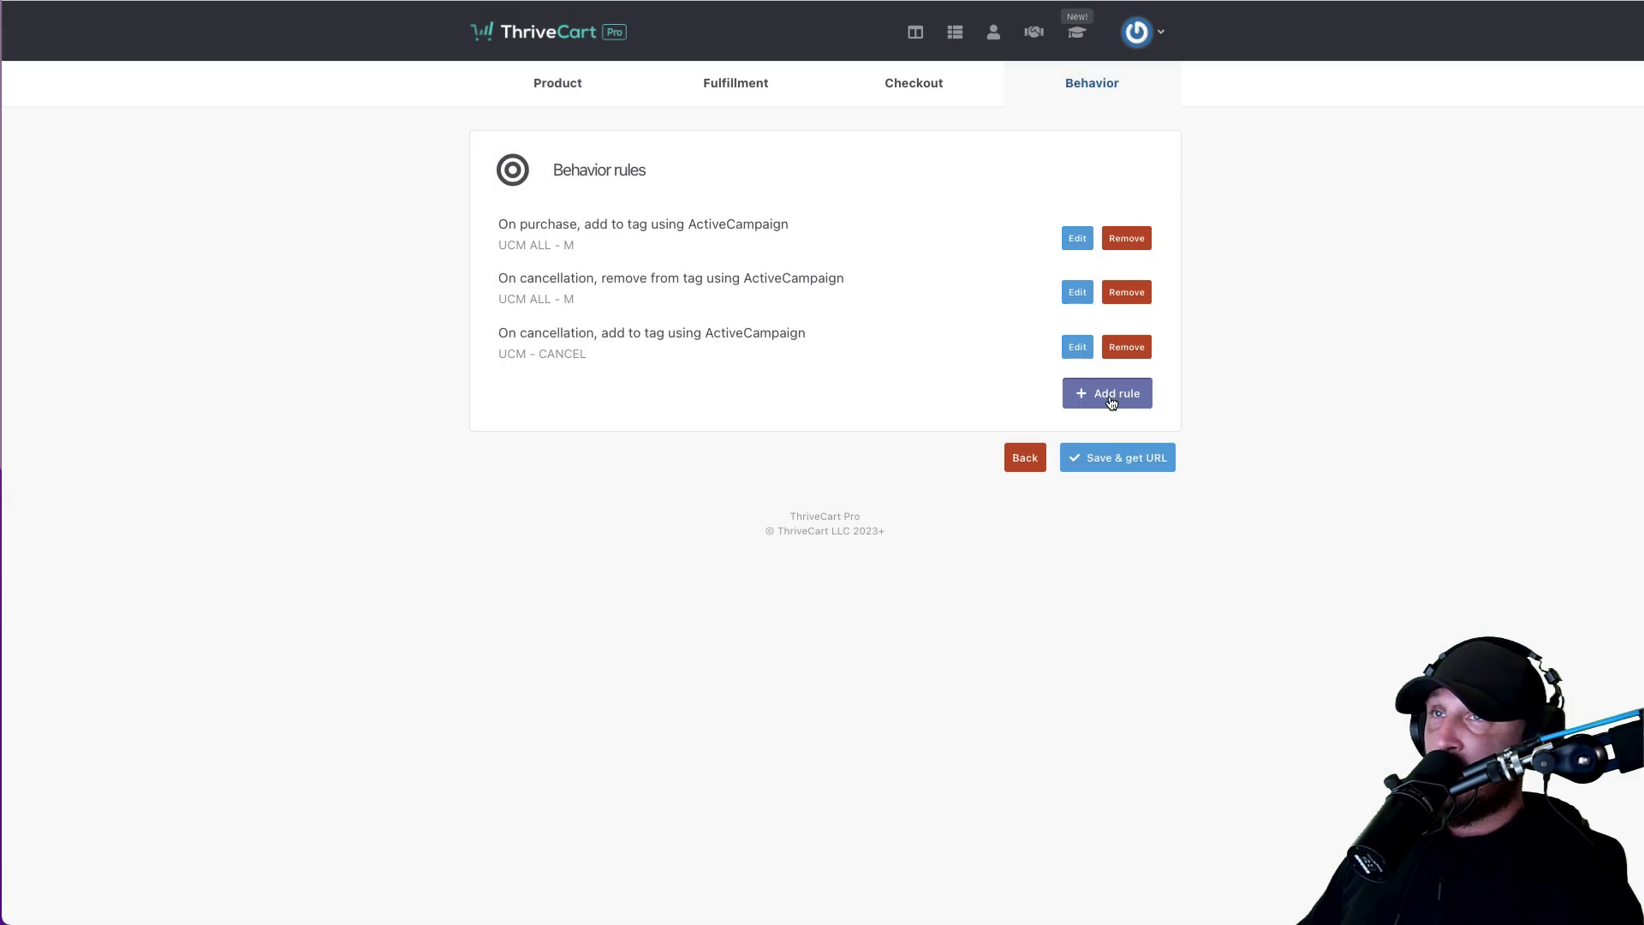
click(1104, 393)
click(767, 234)
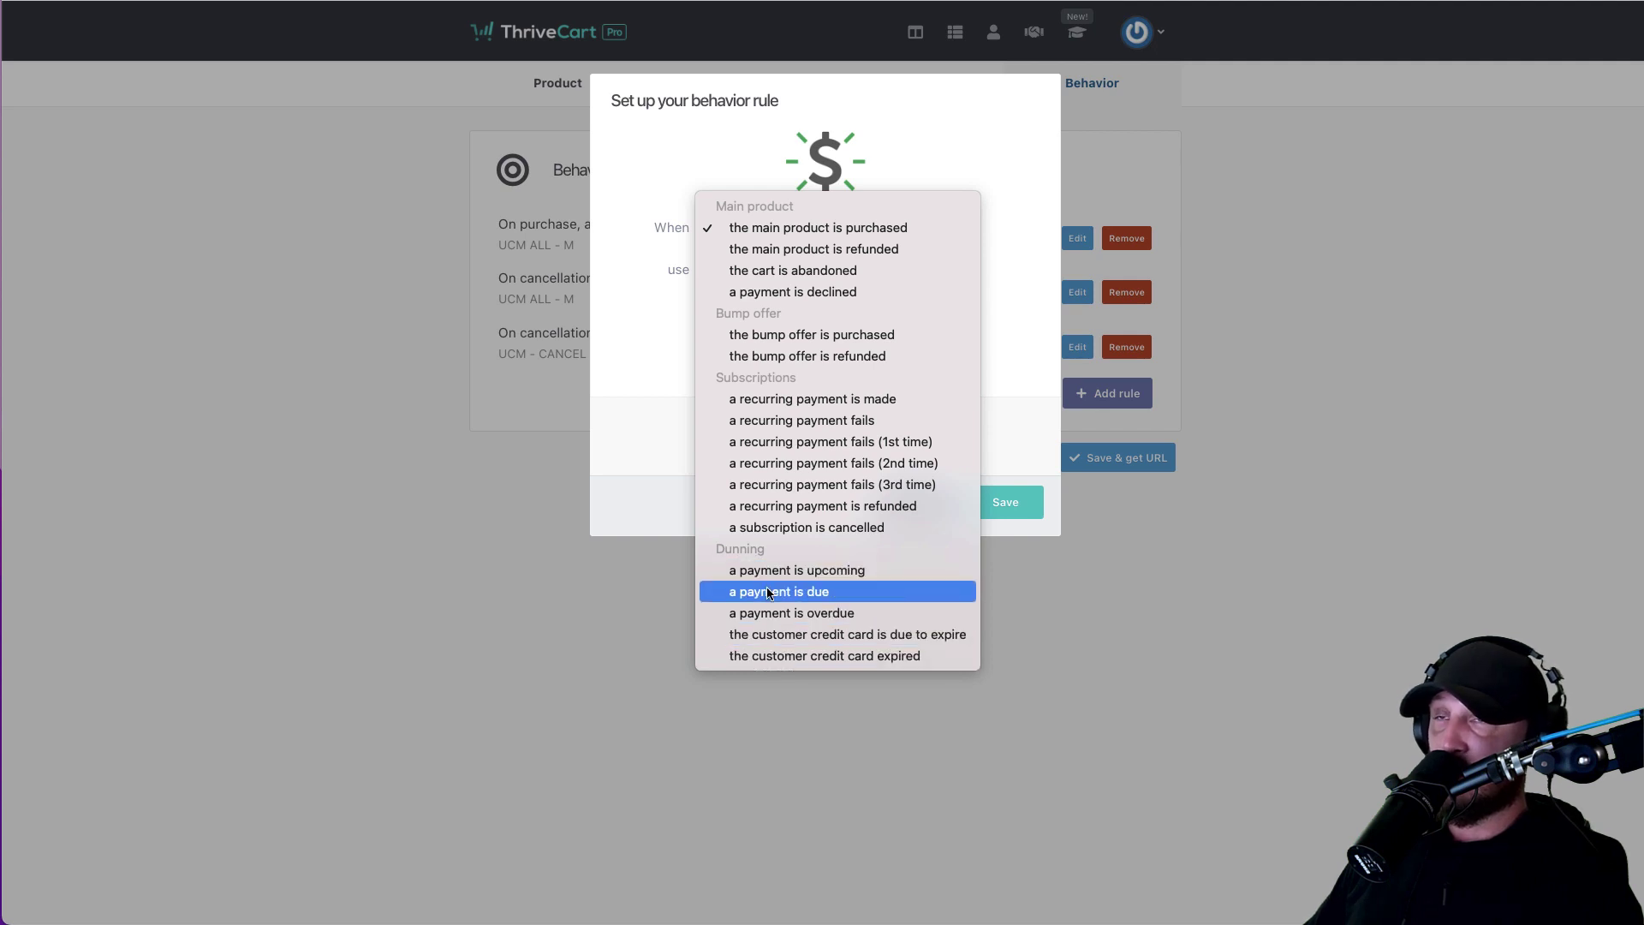
click(625, 583)
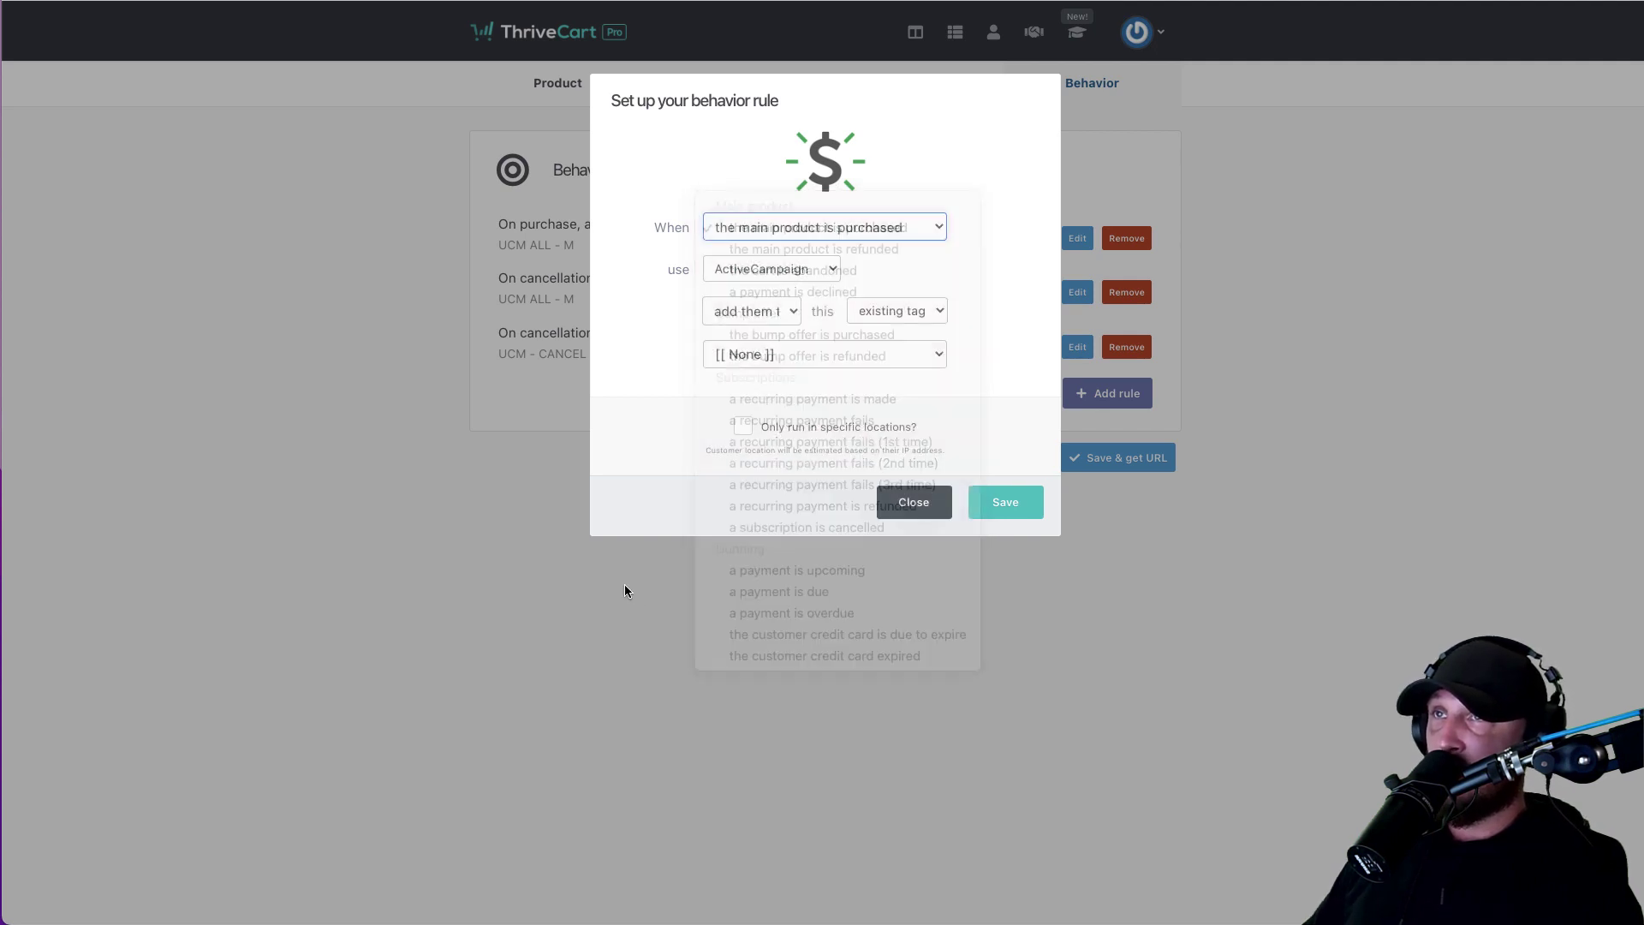
click(906, 505)
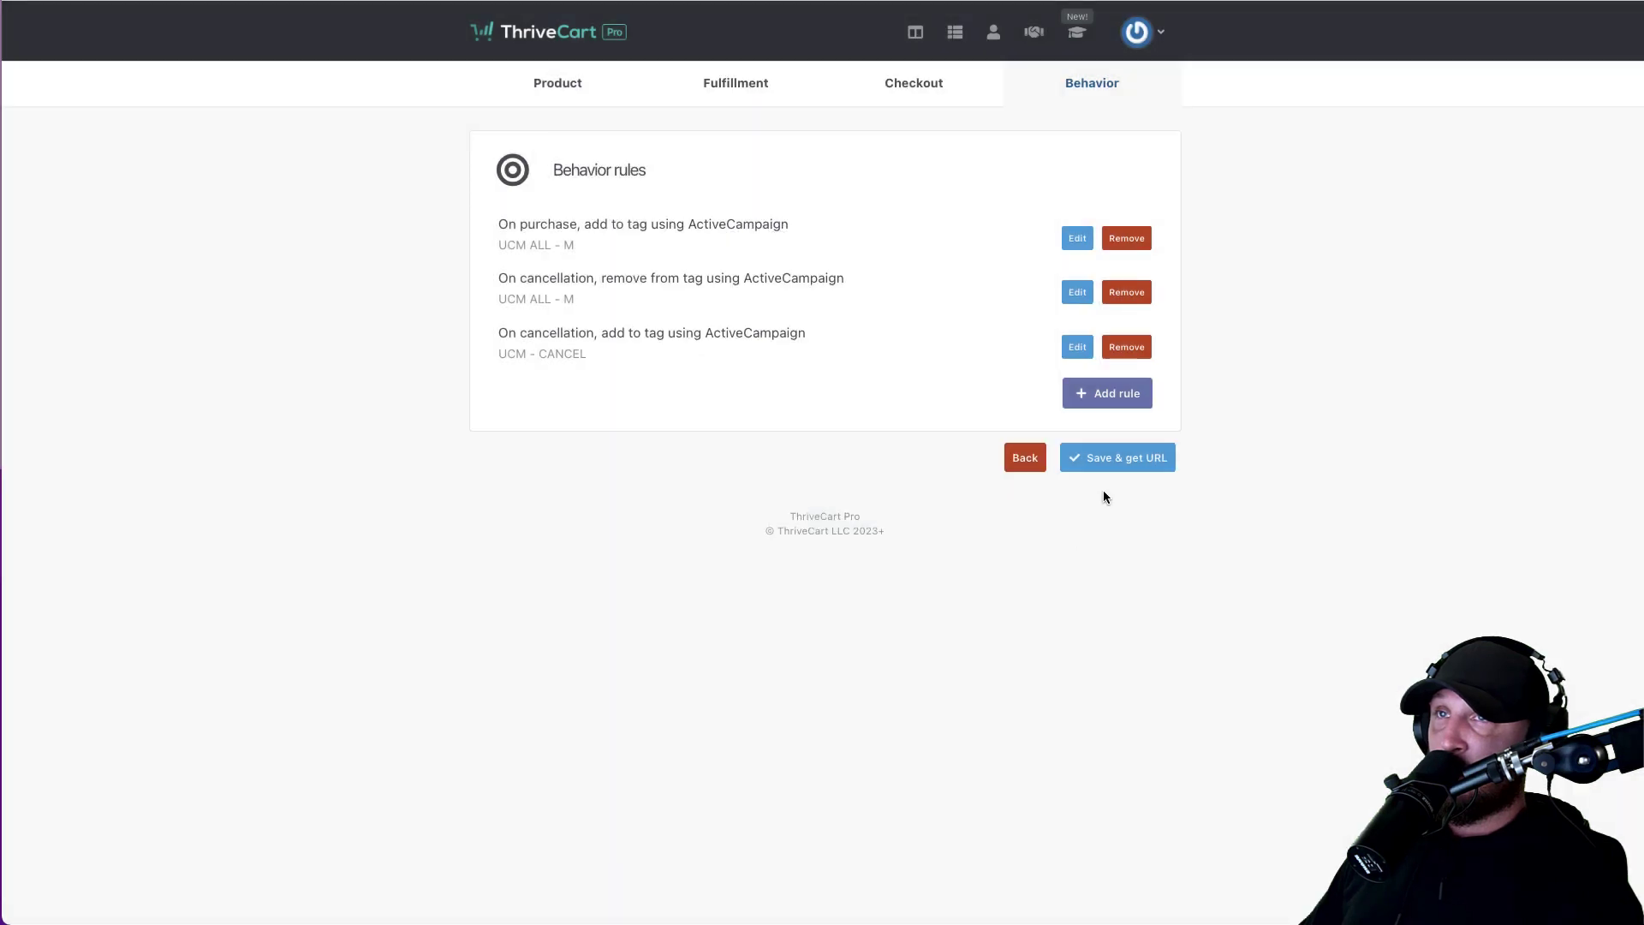
Step: Save the Millionaire Teacher Club Monthly Membership to get its live checkout URL, then close the checkout preview
click(1105, 463)
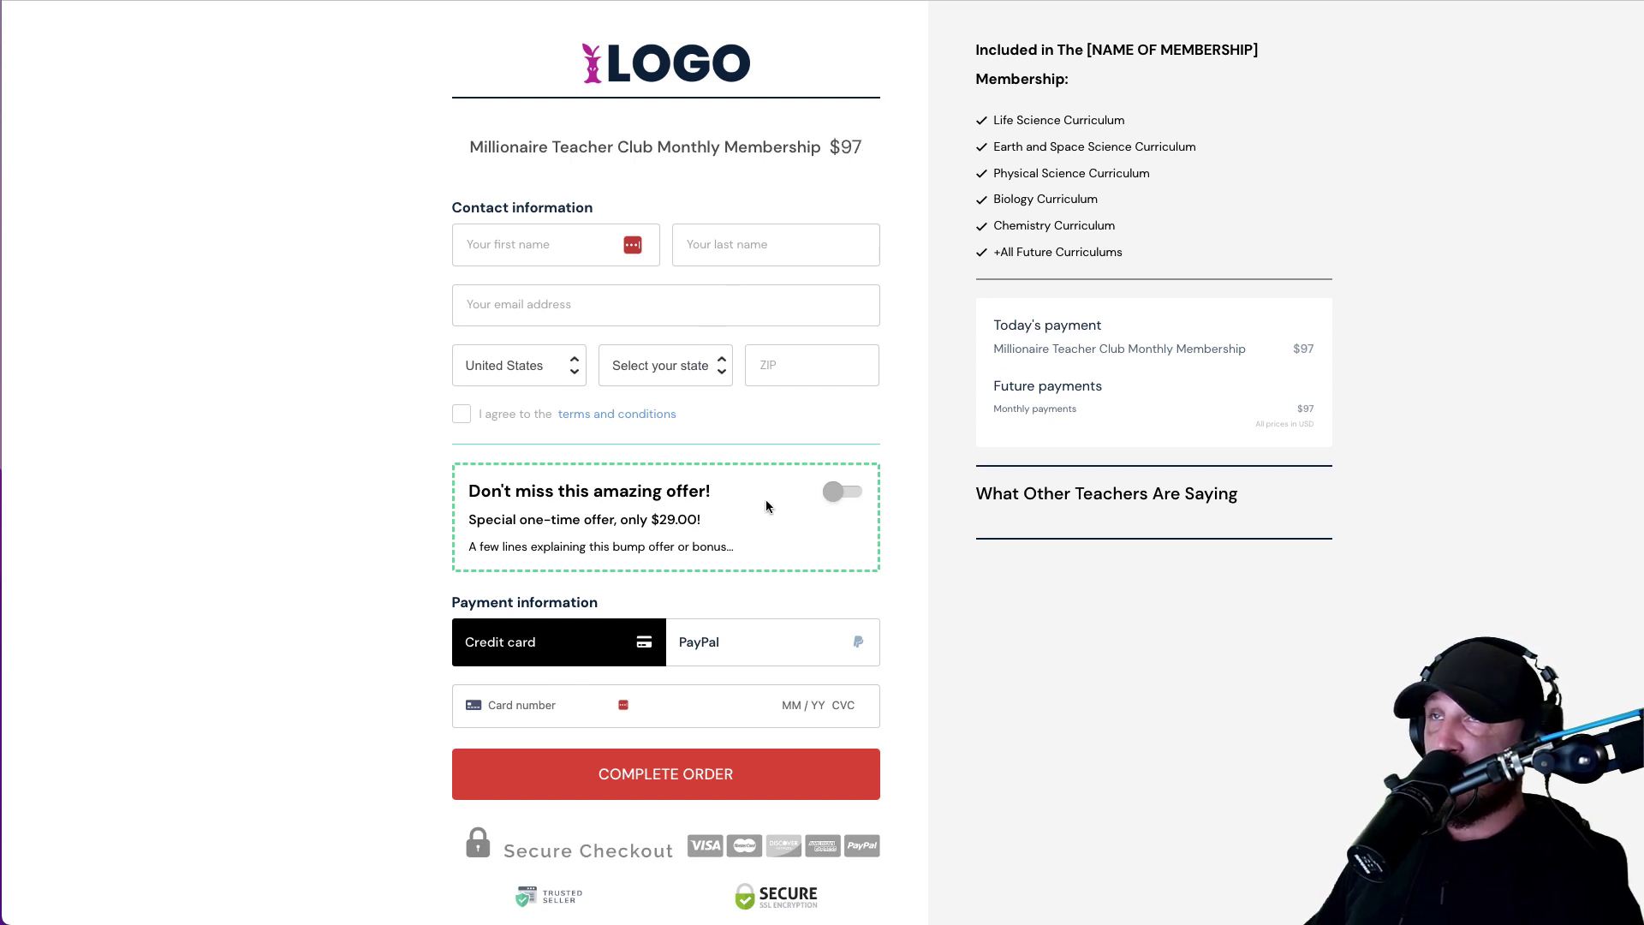
key(ctrl+w)
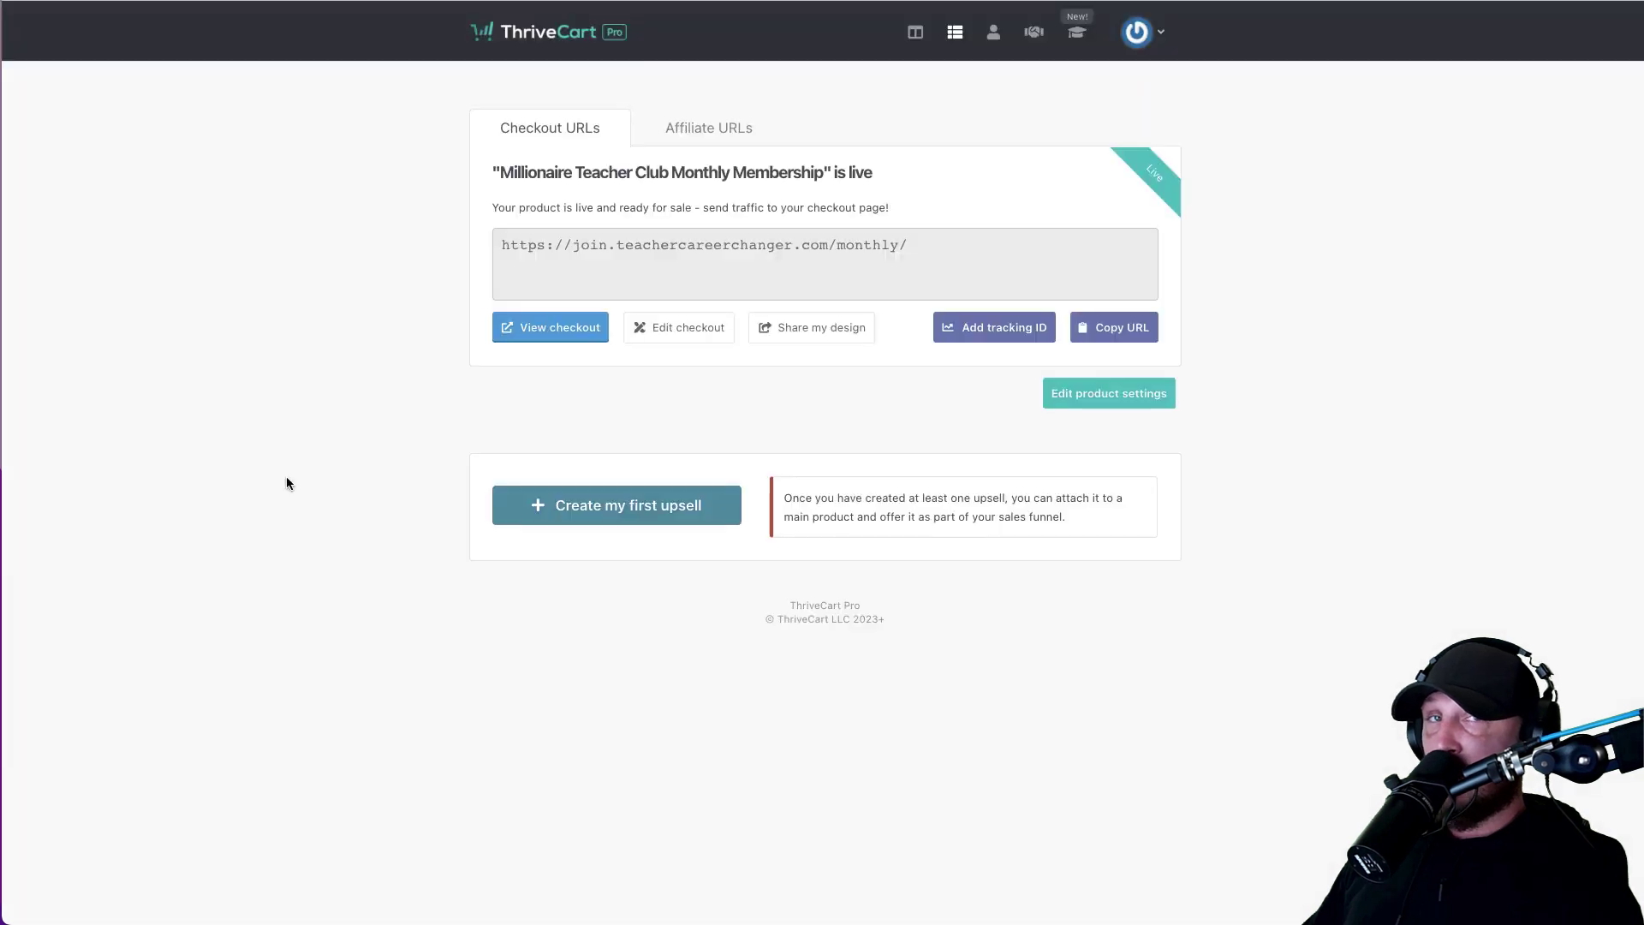